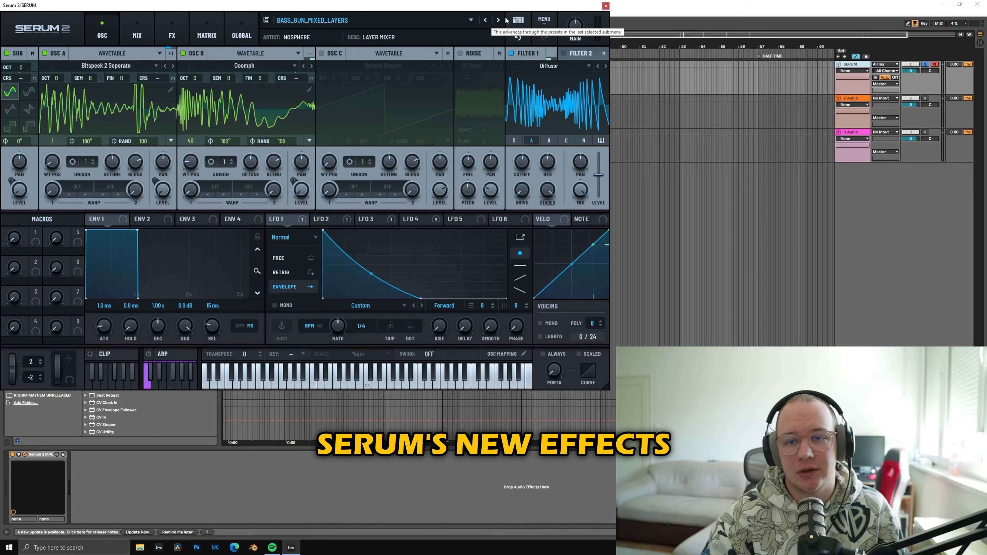
Step: Reset the synth to the initialized default preset
{"action": "left_click", "coordinate": [544, 19]}
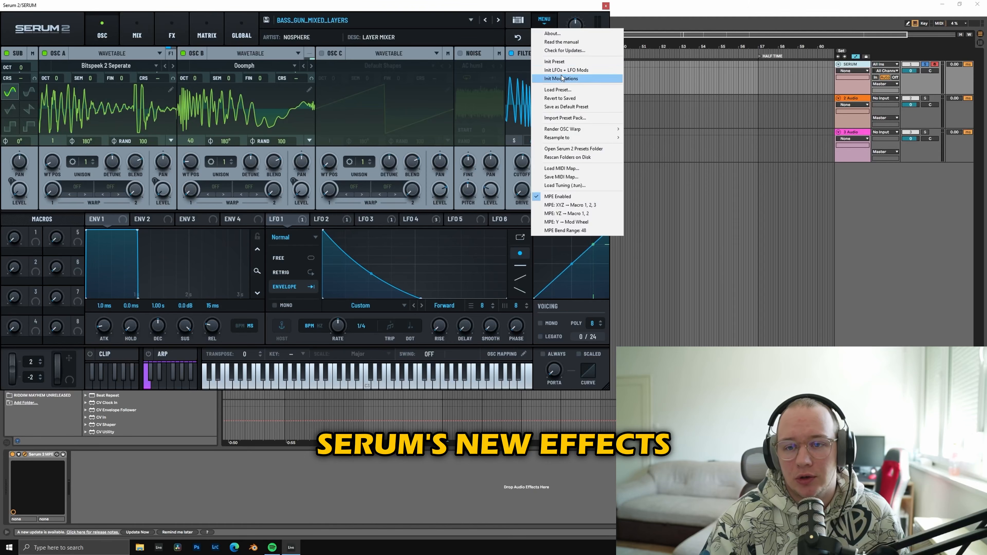
{"action": "left_click", "coordinate": [560, 62]}
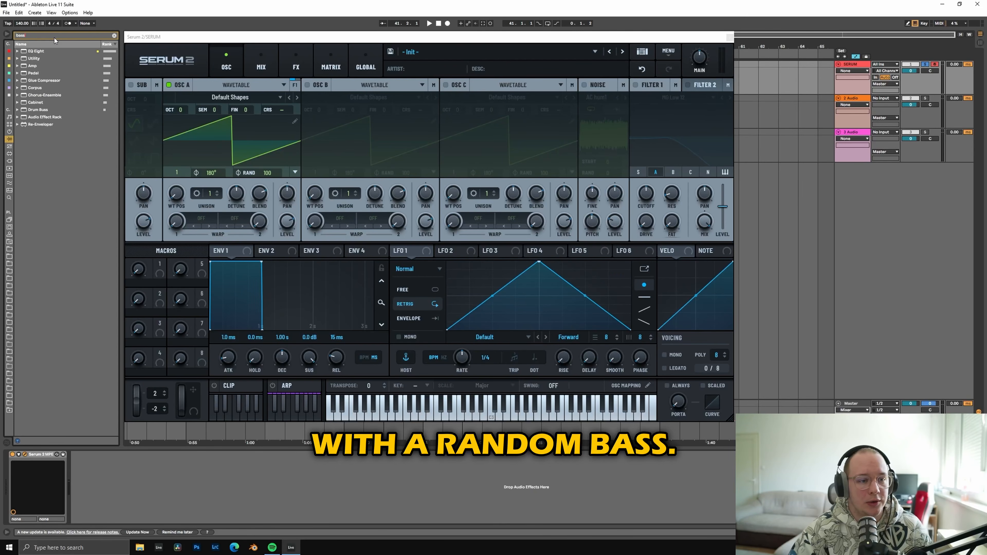
Step: Set oscillator A to Granular and load the sample RGD_BS_DBSTP_BASS_ONE-SHOT_F (104) into it
{"action": "left_click", "coordinate": [103, 122]}
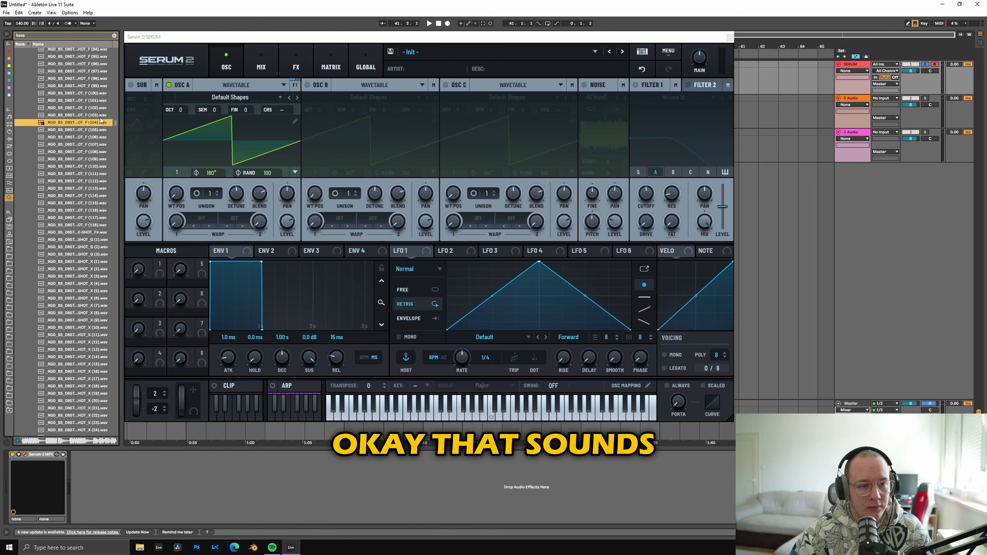
{"action": "left_click_drag", "start_coordinate": [97, 124], "coordinate": [239, 229]}
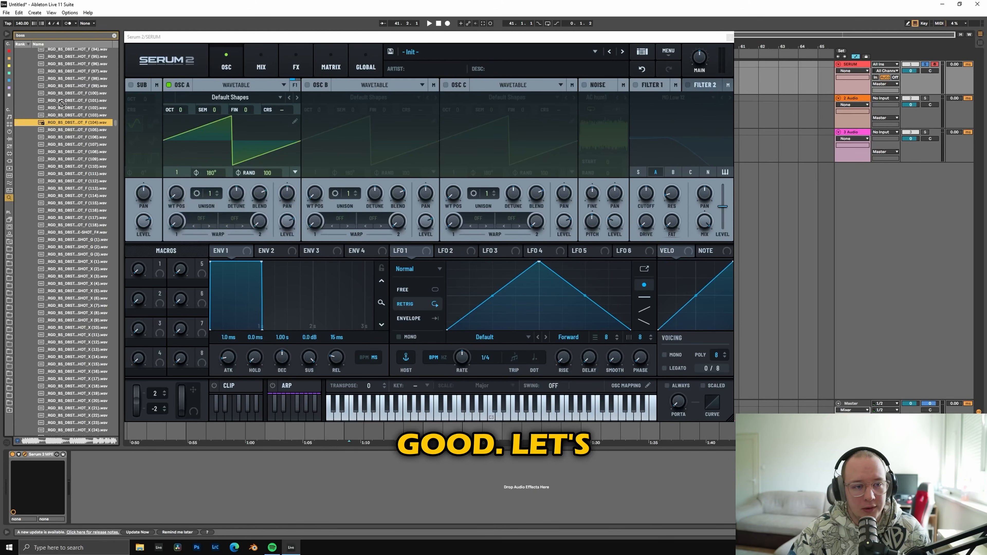
{"action": "left_click", "coordinate": [235, 85]}
{"action": "left_click", "coordinate": [212, 122]}
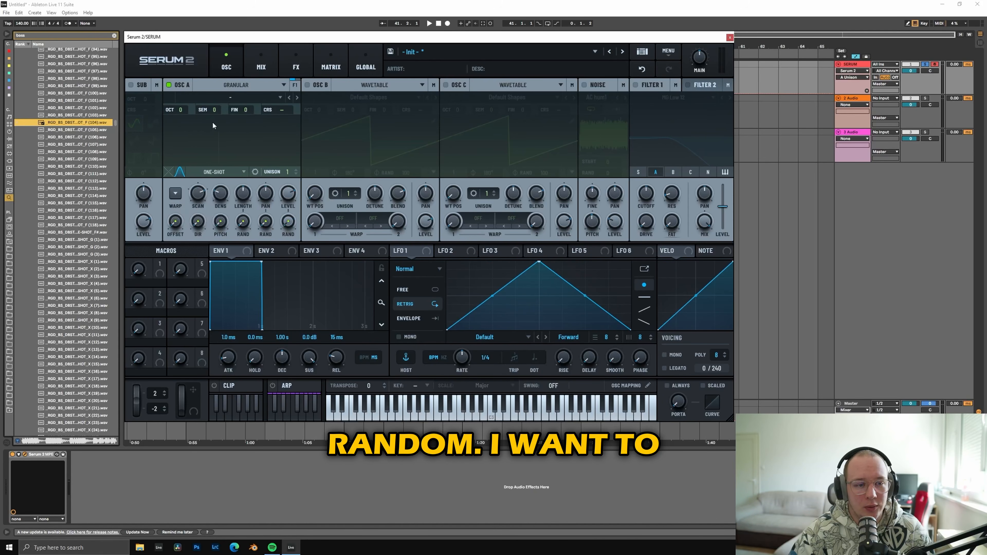
{"action": "left_click_drag", "start_coordinate": [209, 145], "coordinate": [212, 145]}
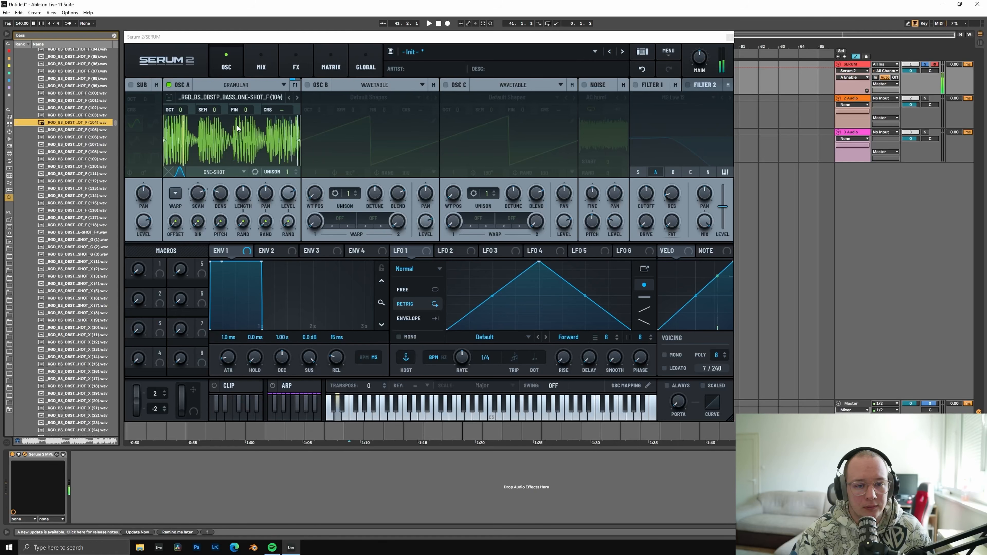
Step: Raise oscillator A's octave to +3 and adjust its scan rate
{"action": "left_click_drag", "start_coordinate": [179, 110], "coordinate": [193, 85]}
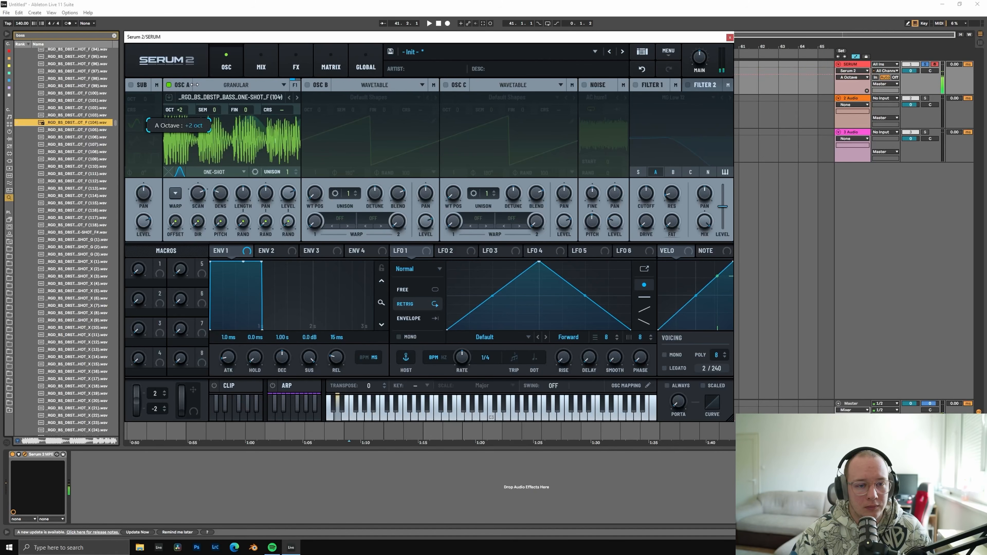
{"action": "left_click_drag", "start_coordinate": [198, 194], "coordinate": [256, 199]}
Step: Modulate oscillator A's scan and density with LFO 1, reshaping the LFO into a descending ramp
{"action": "left_click_drag", "start_coordinate": [404, 251], "coordinate": [192, 191]}
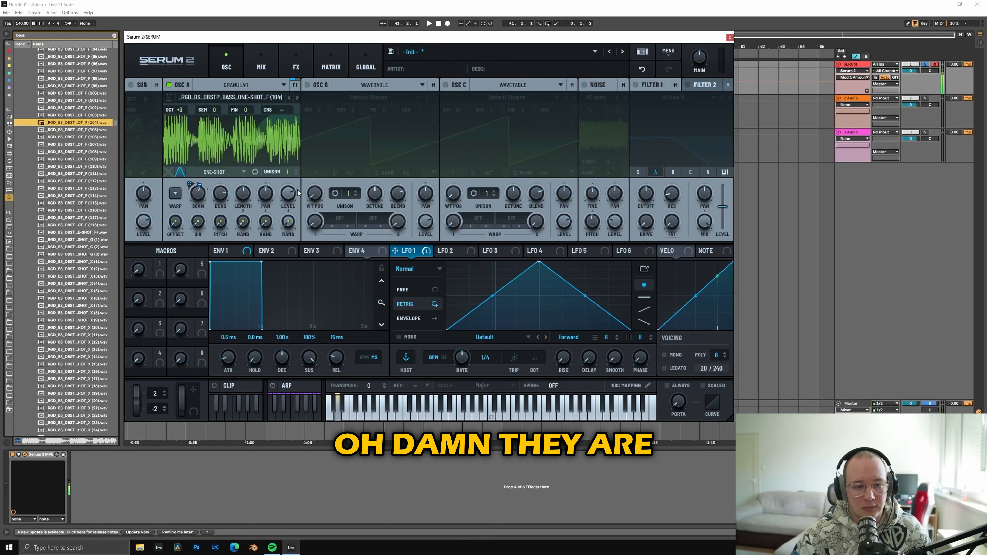
{"action": "left_click_drag", "start_coordinate": [548, 266], "coordinate": [447, 263]}
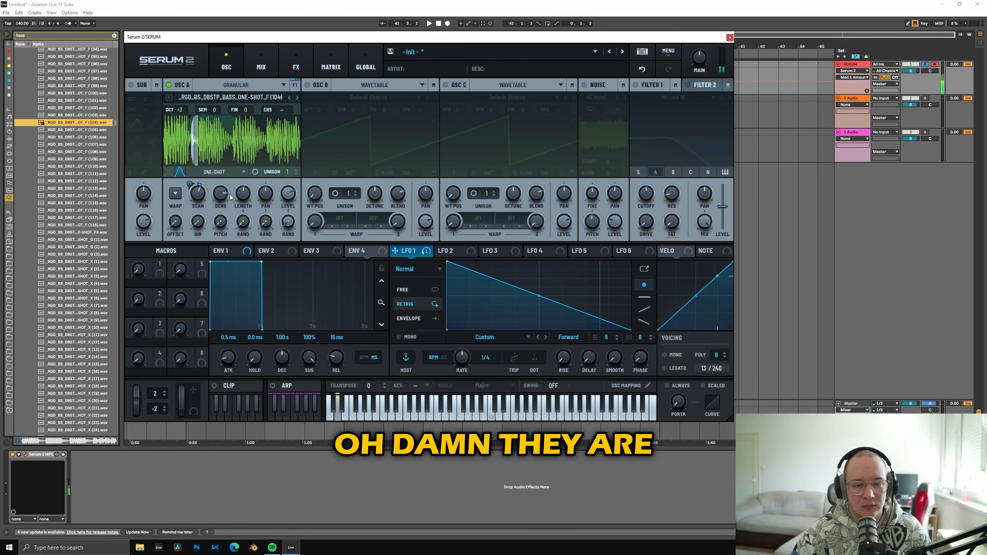
{"action": "left_click_drag", "start_coordinate": [395, 251], "coordinate": [215, 201]}
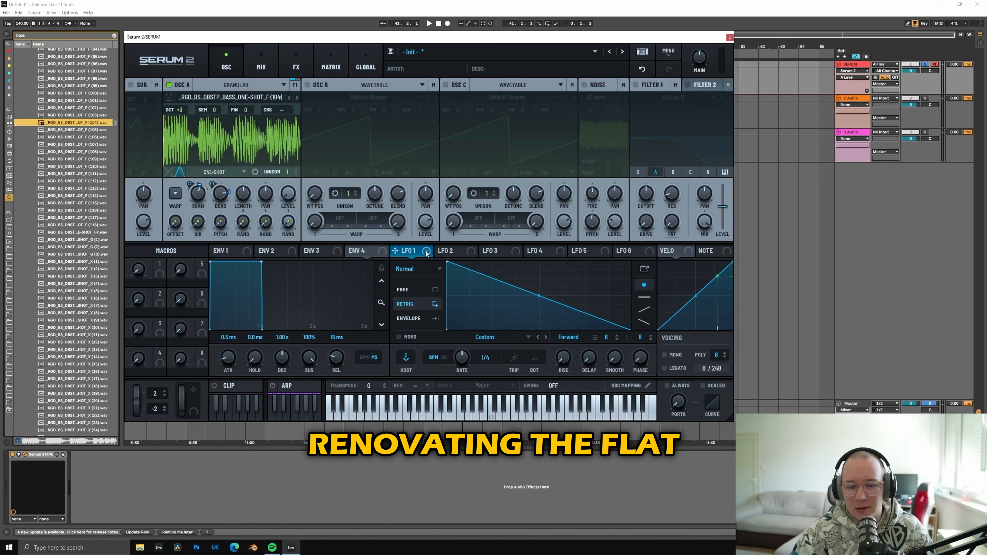
Step: Modulate oscillator A's level with LFO 2, shaped as a rounded rise with a steep fall near the end, and adjust the grain length
{"action": "left_click", "coordinate": [447, 251]}
{"action": "left_click_drag", "start_coordinate": [439, 251], "coordinate": [286, 199]}
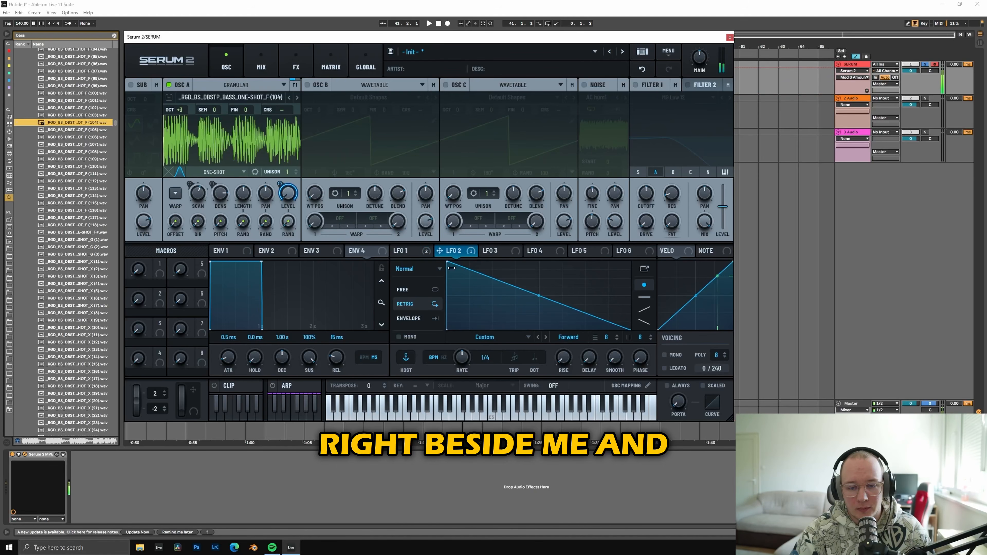
{"action": "left_click_drag", "start_coordinate": [451, 268], "coordinate": [476, 264]}
{"action": "left_click_drag", "start_coordinate": [553, 295], "coordinate": [560, 288]}
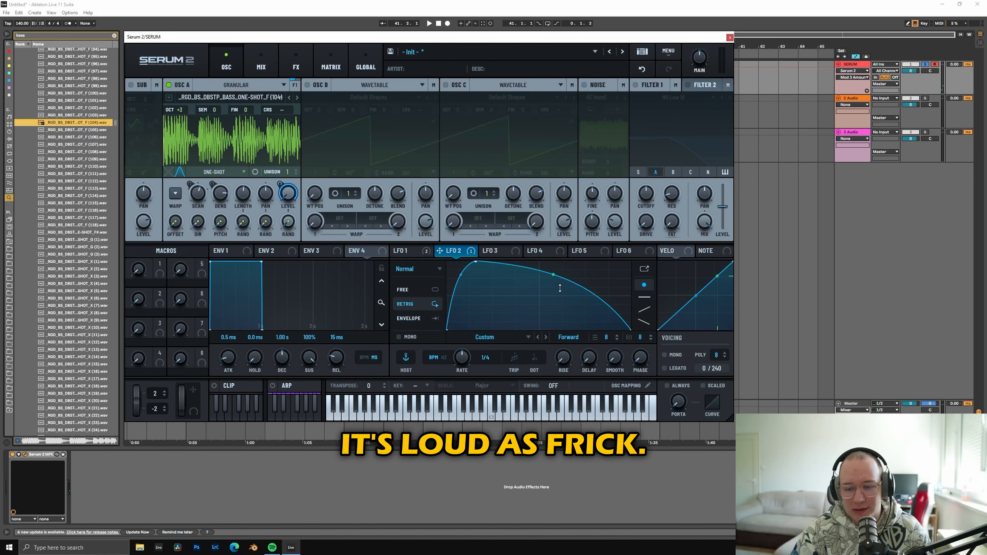
{"action": "double_click", "coordinate": [595, 296]}
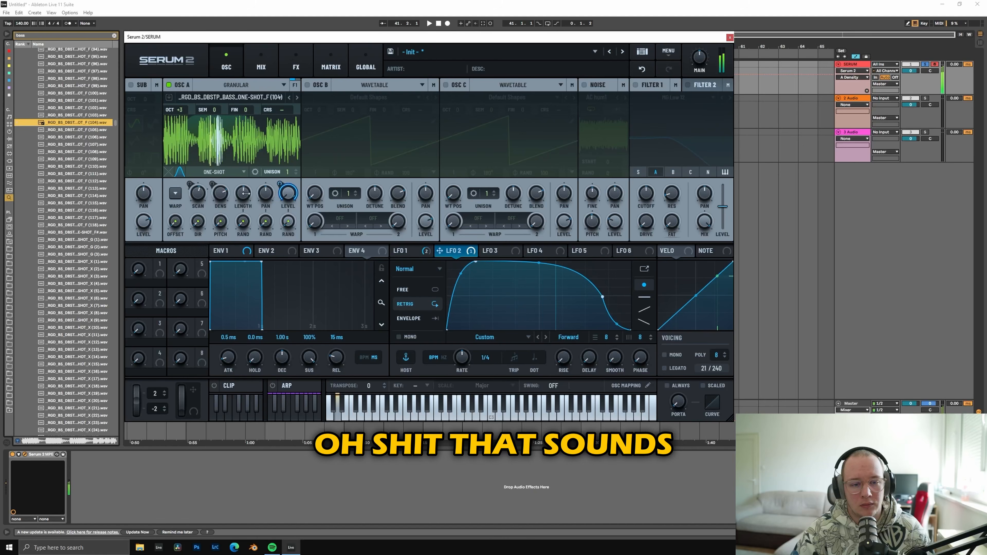
{"action": "mouse_move", "coordinate": [241, 195]}
{"action": "left_mouse_down"}
{"action": "mouse_move", "coordinate": [240, 210]}
{"action": "mouse_move", "coordinate": [243, 201]}
{"action": "left_mouse_up"}
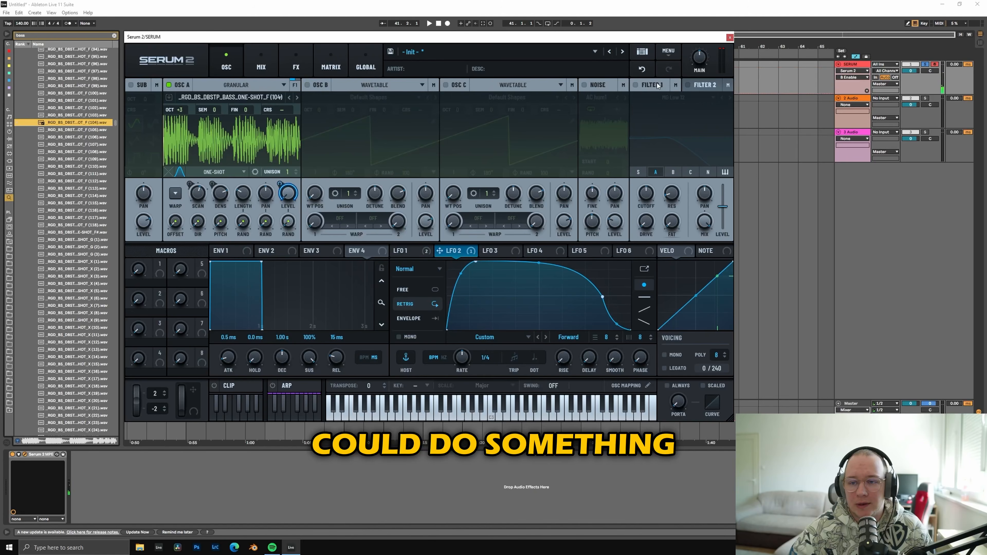
Step: Enable Filter 1 and set its type to the High 24 high-pass
{"action": "left_click", "coordinate": [649, 86]}
{"action": "left_click", "coordinate": [667, 101]}
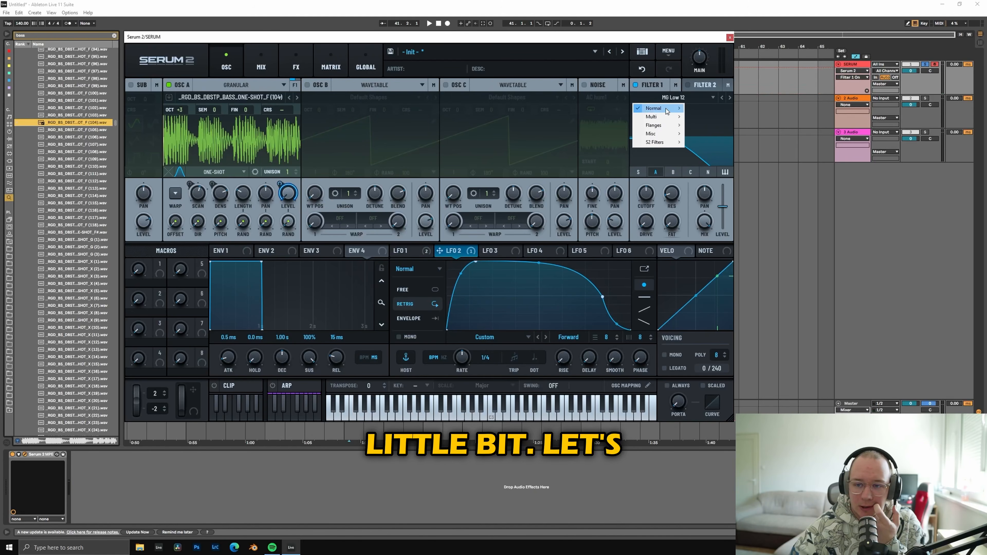
{"action": "mouse_move", "coordinate": [669, 111]}
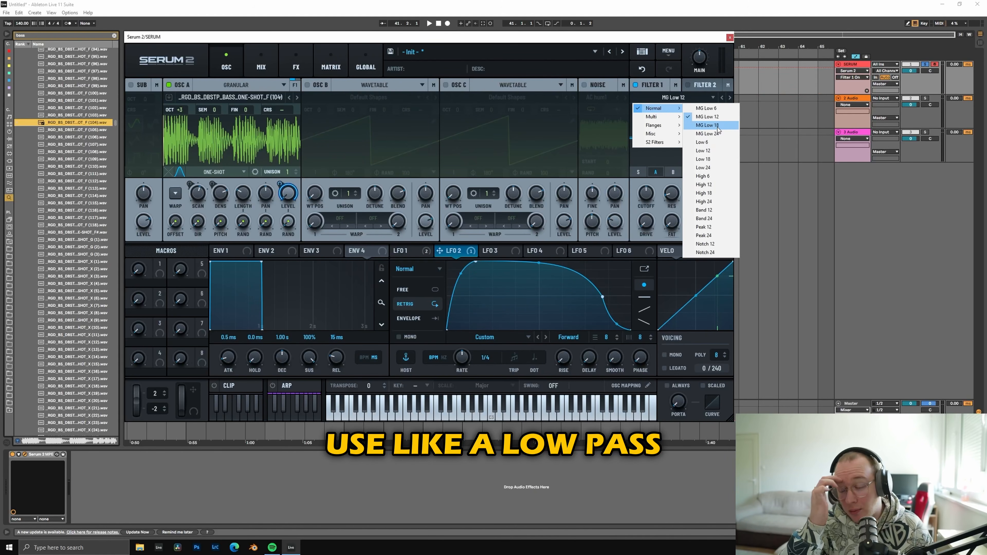
{"action": "left_click", "coordinate": [708, 134]}
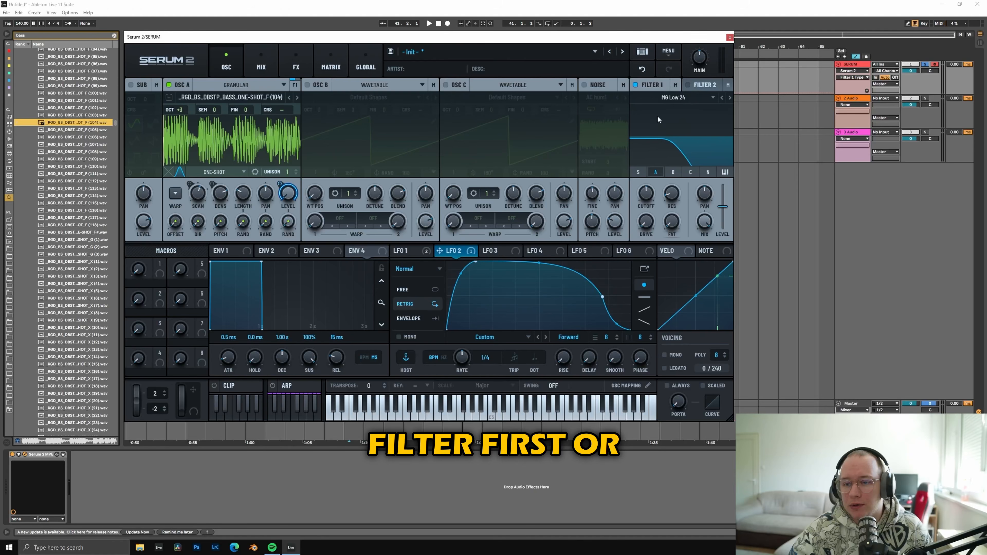
{"action": "left_click", "coordinate": [680, 97]}
{"action": "mouse_move", "coordinate": [678, 108]}
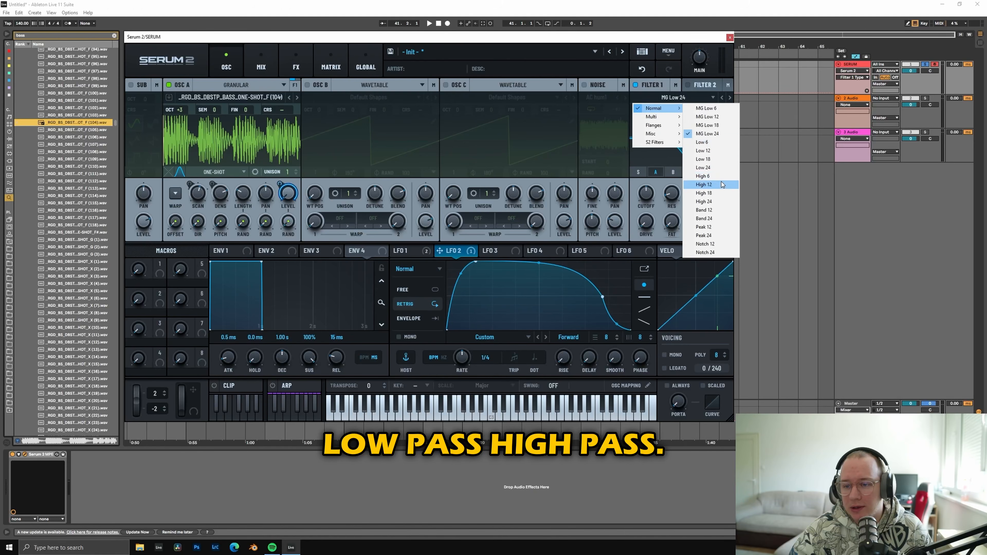
{"action": "left_click", "coordinate": [715, 201]}
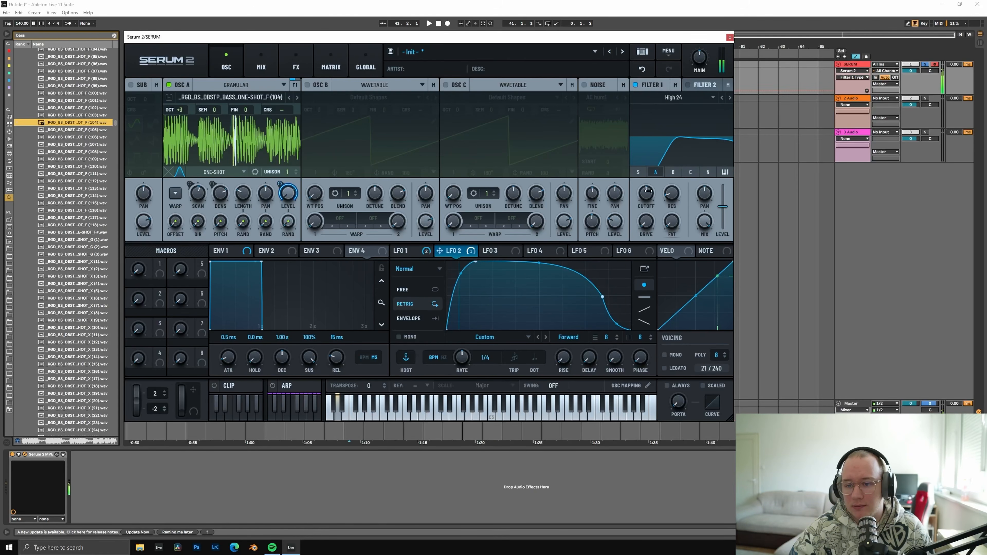
{"action": "mouse_move", "coordinate": [647, 193]}
Step: Shorten oscillator A's playback region to about half the sample and set its playback mode to Fwd Loop
{"action": "left_click", "coordinate": [228, 175]}
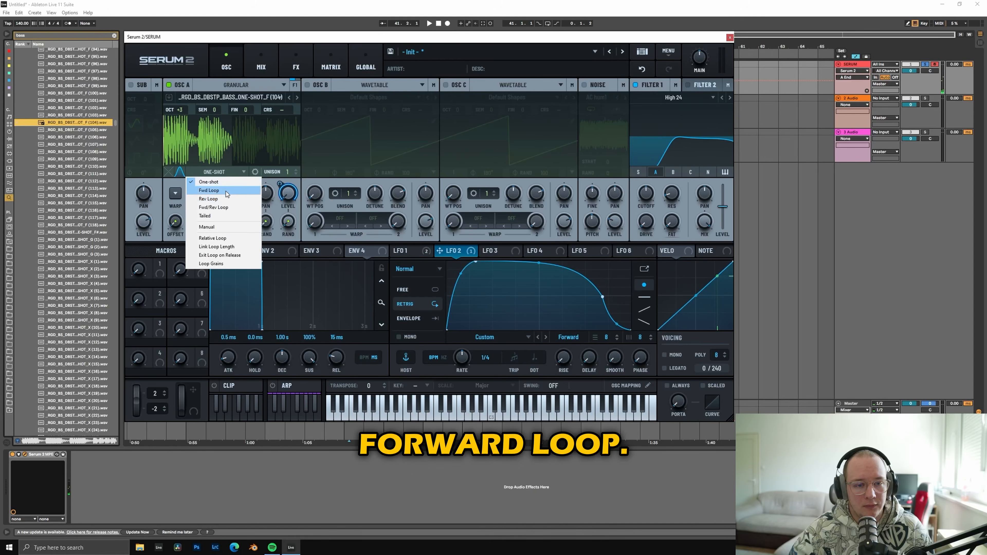
{"action": "left_click", "coordinate": [224, 191]}
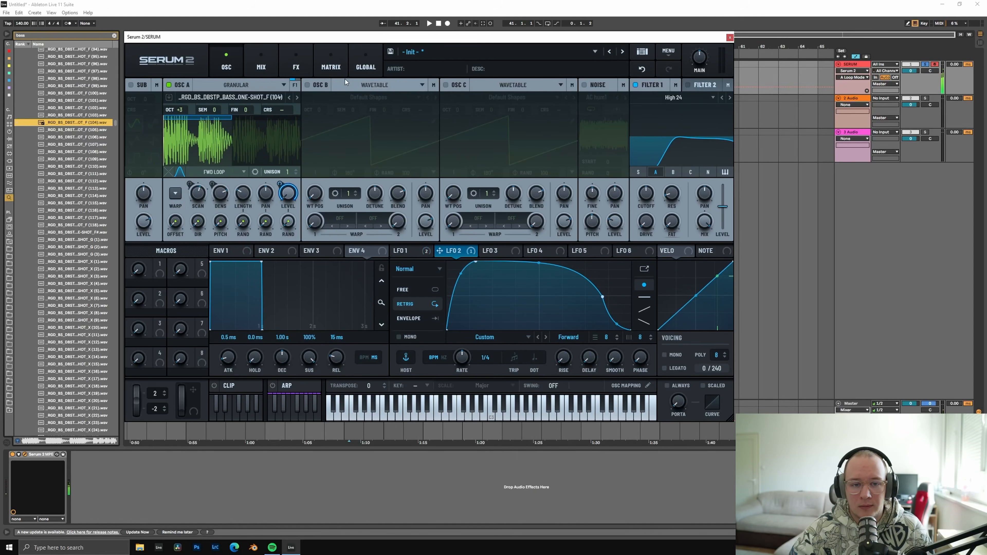
Step: Enable oscillator B and set its type to Spectral
{"action": "left_click", "coordinate": [307, 86]}
{"action": "left_click", "coordinate": [360, 86]}
{"action": "left_click", "coordinate": [365, 133]}
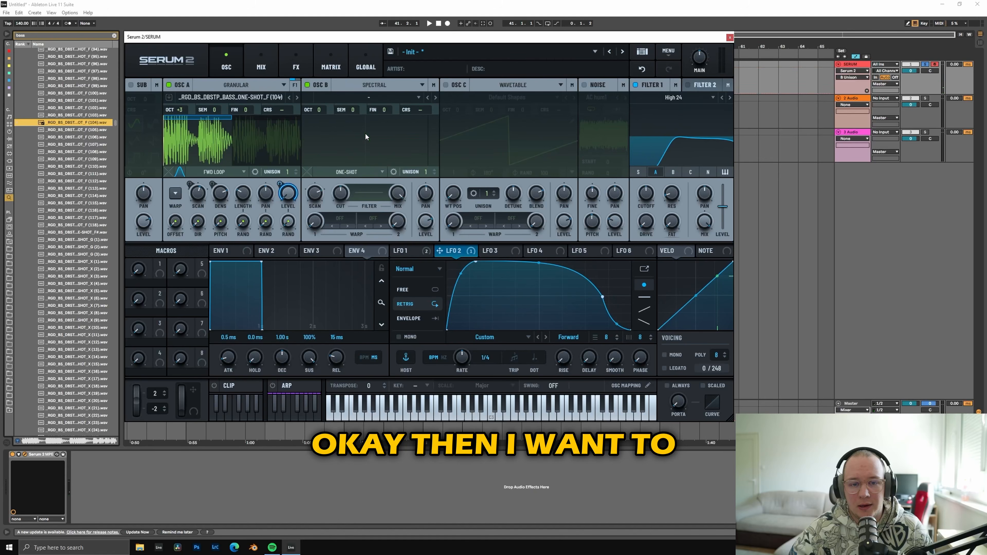
{"action": "left_click", "coordinate": [372, 97]}
Step: Remove the LFO 2 modulation from oscillator A's level
{"action": "right_click", "coordinate": [283, 191]}
{"action": "left_click", "coordinate": [321, 231]}
Step: Load the same RGD_BS_DBSTP_BASS_ONE-SHOT_F (104) sample into oscillator B
{"action": "left_click_drag", "start_coordinate": [115, 123], "coordinate": [116, 121]}
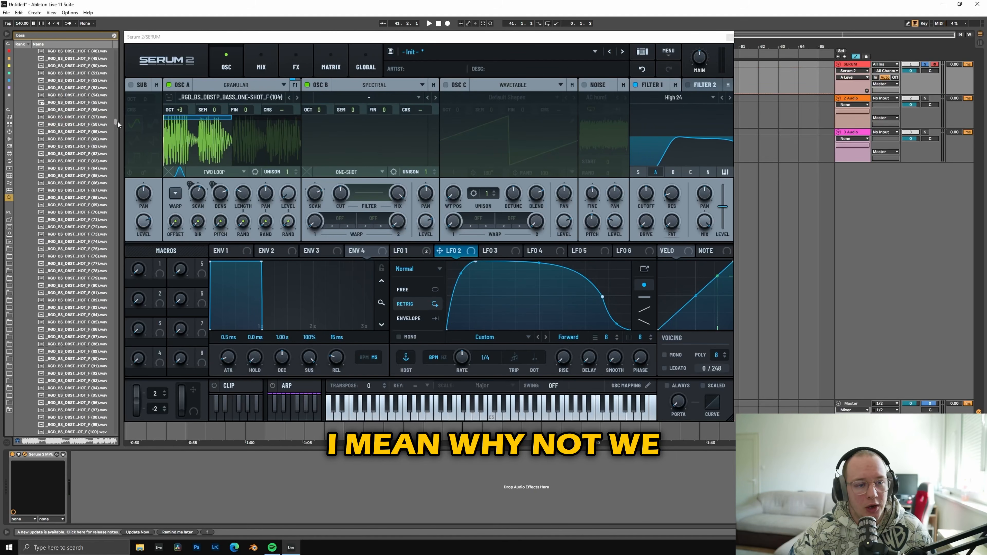
{"action": "scroll", "coordinate": [81, 161], "scroll_direction": "down", "scroll_amount": 5}
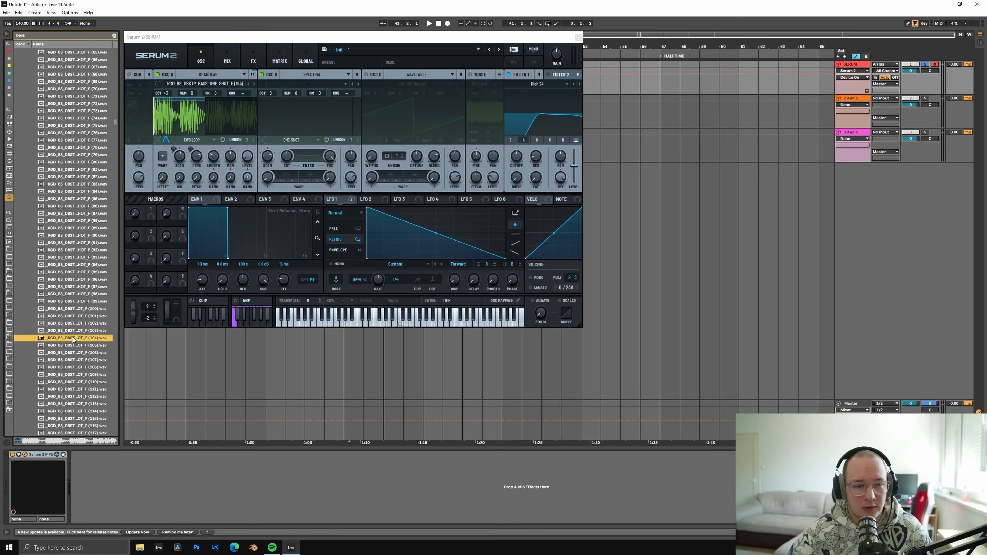
{"action": "left_click_drag", "start_coordinate": [74, 338], "coordinate": [277, 80]}
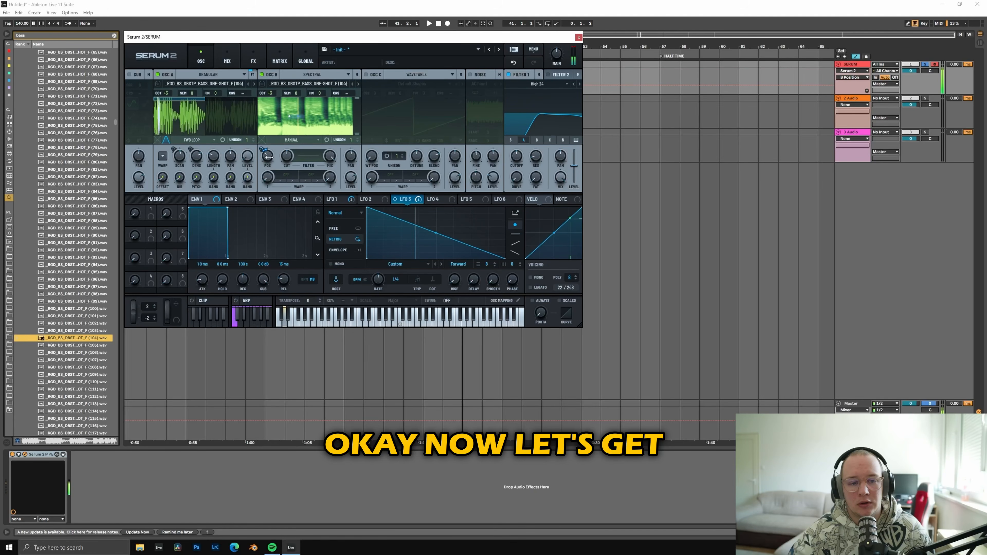
Step: Modulate oscillator B's position with LFO 3 in Manual mode and set its second warp to Detune
{"action": "mouse_move", "coordinate": [269, 157]}
{"action": "left_mouse_down"}
{"action": "mouse_move", "coordinate": [274, 167]}
{"action": "mouse_move", "coordinate": [268, 155]}
{"action": "left_mouse_up"}
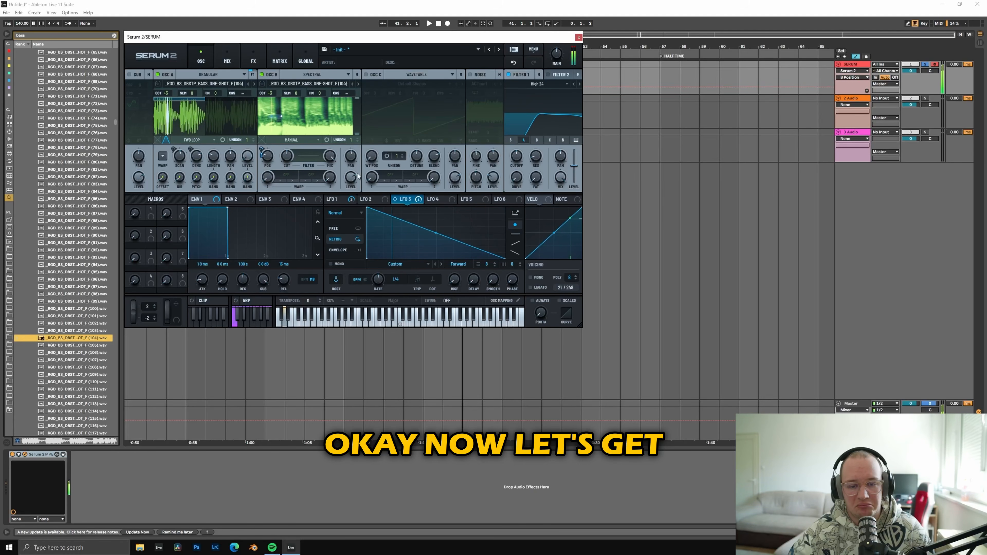
{"action": "left_click", "coordinate": [312, 181]}
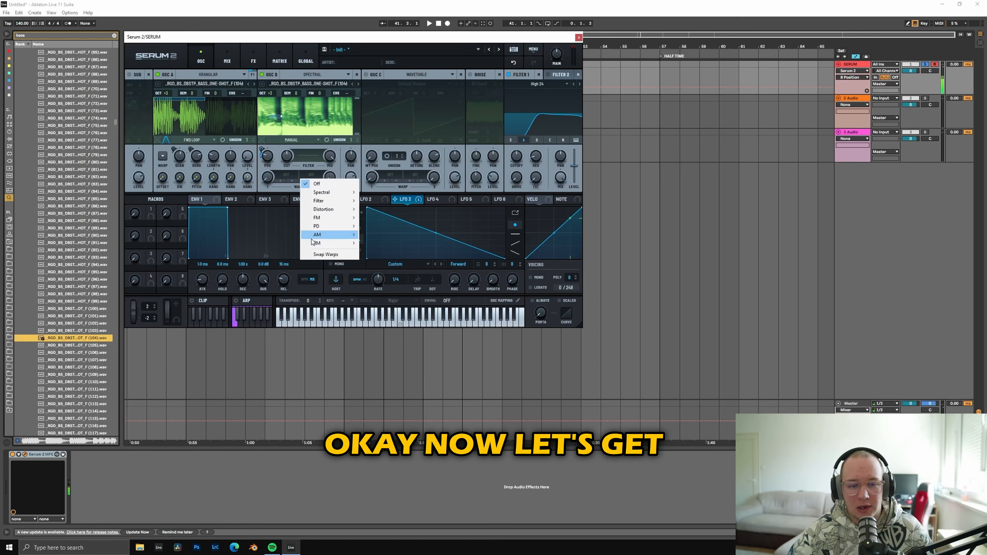
{"action": "mouse_move", "coordinate": [333, 197]}
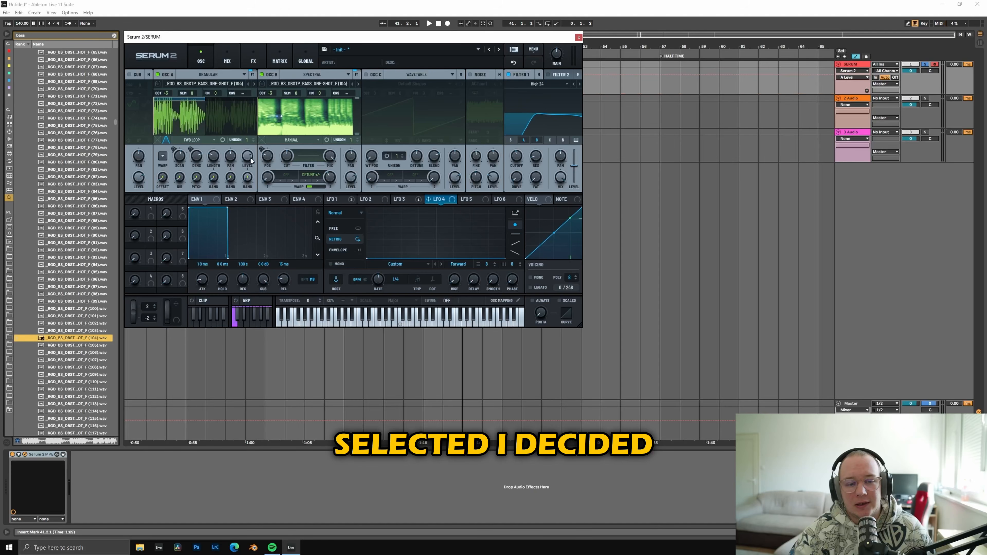
Step: Assign LFO 2 to the levels of oscillators A and B, lowering oscillator B's base level to 0%
{"action": "left_click", "coordinate": [394, 202]}
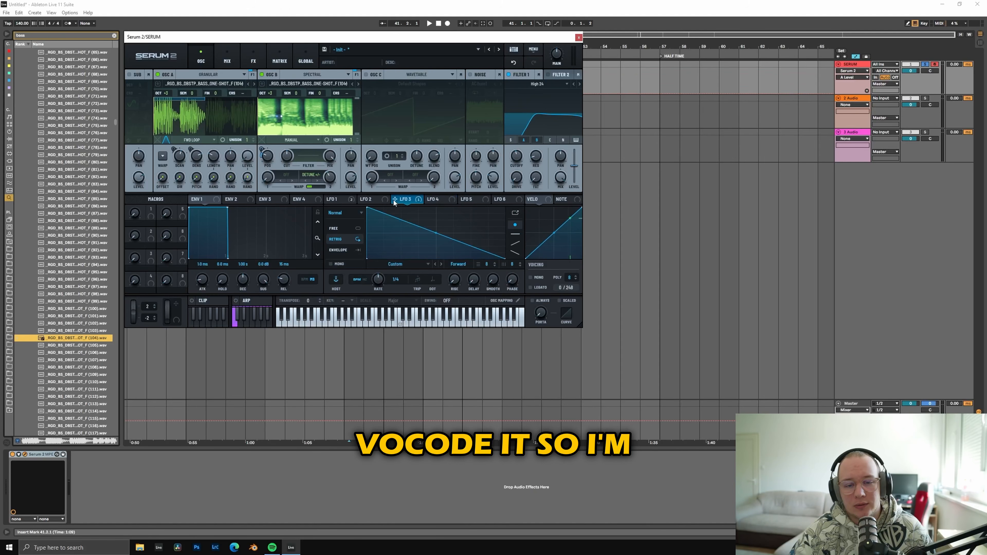
{"action": "left_click", "coordinate": [373, 201]}
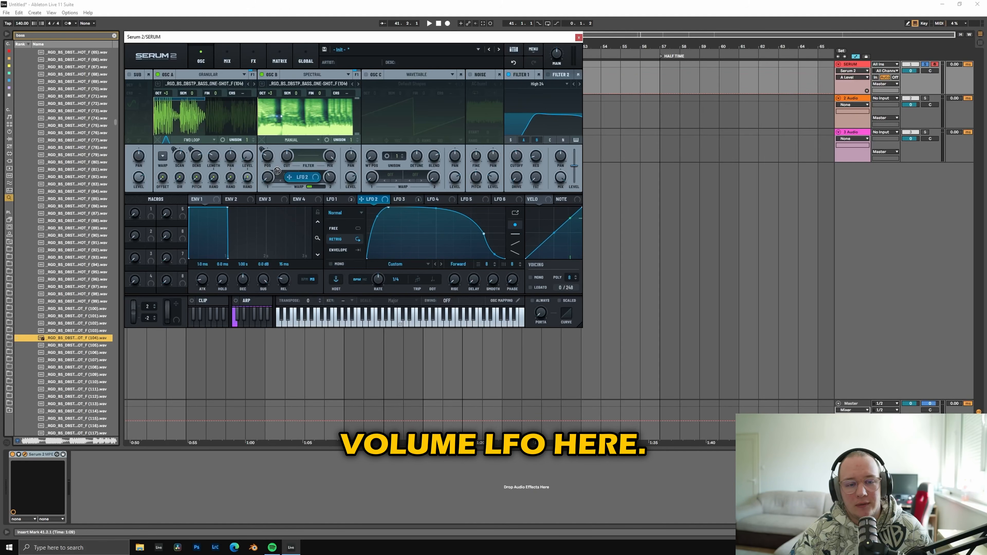
{"action": "key", "text": "f"}
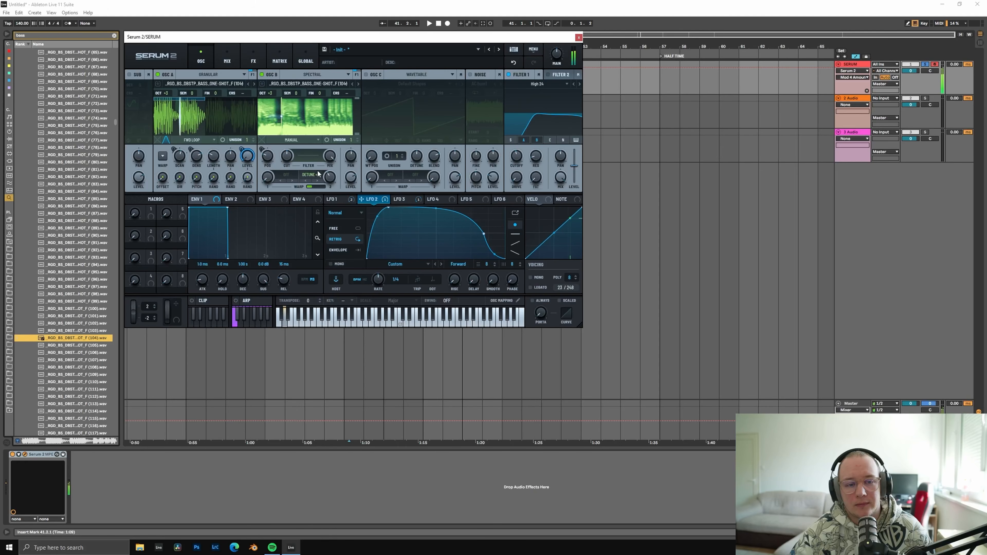
{"action": "left_click_drag", "start_coordinate": [349, 179], "coordinate": [349, 235]}
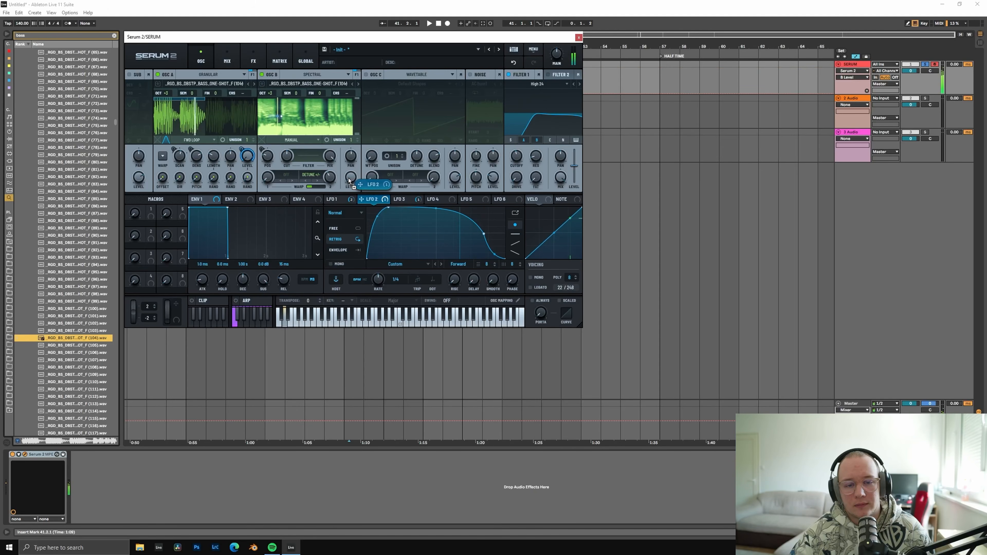
{"action": "left_click_drag", "start_coordinate": [349, 180], "coordinate": [355, 184]}
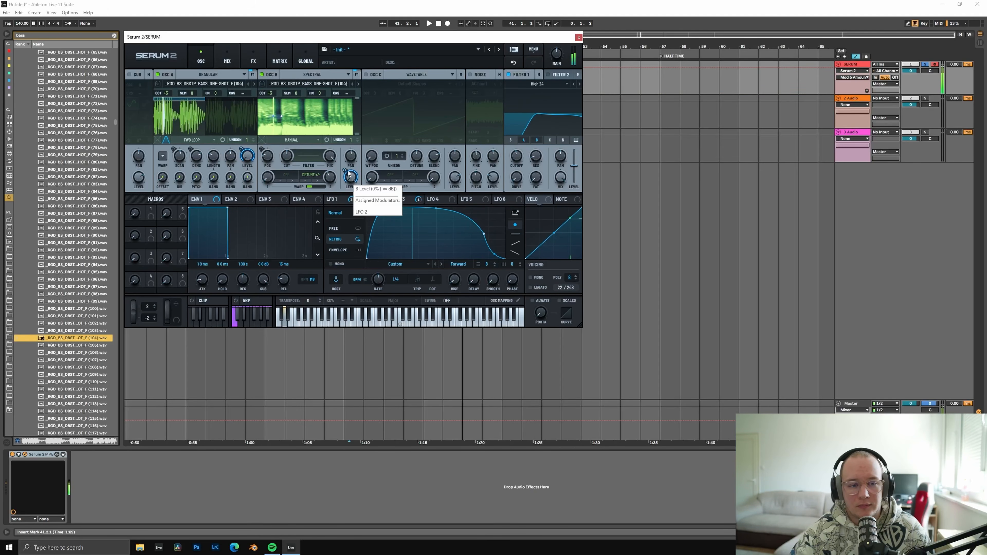
Step: Adjust oscillator A's scan rate and switch off oscillator B
{"action": "left_click", "coordinate": [186, 160]}
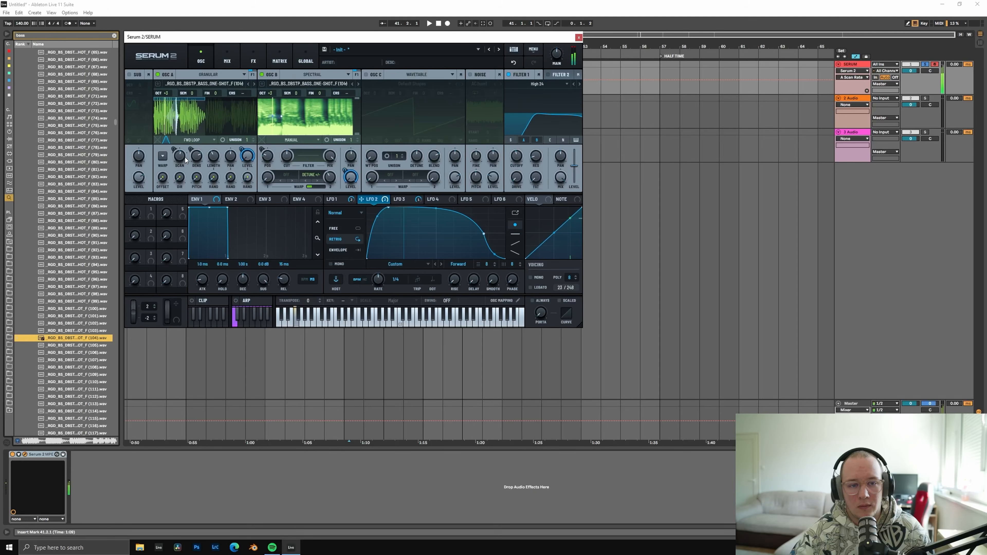
{"action": "left_click", "coordinate": [262, 75]}
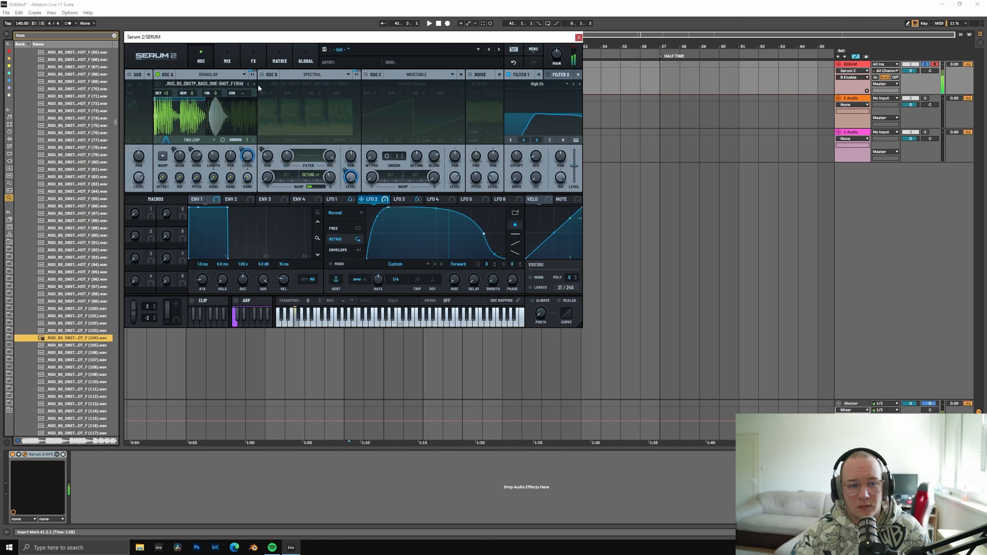
Step: Adjust oscillator A's density and grain length, and switch oscillator B back on
{"action": "left_click", "coordinate": [197, 162]}
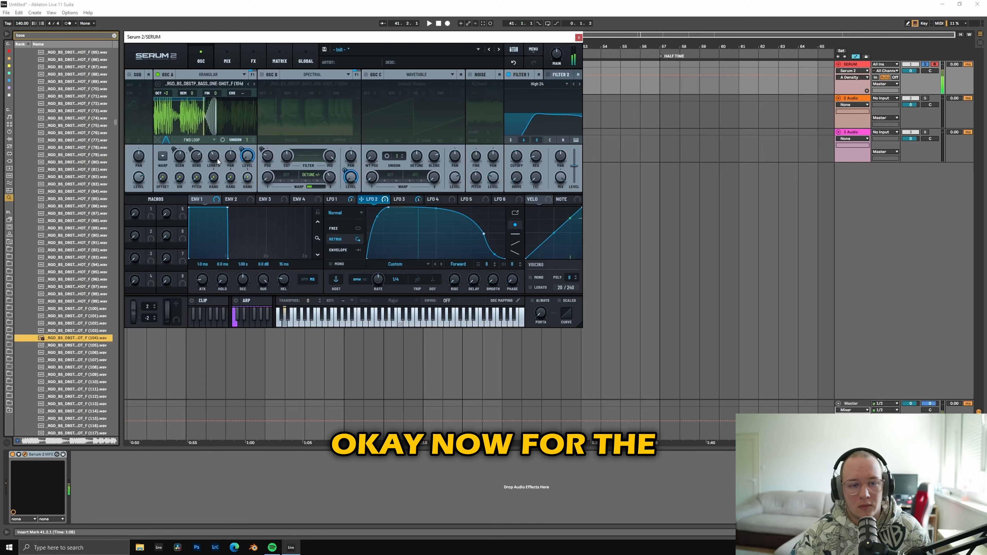
{"action": "left_click", "coordinate": [213, 165]}
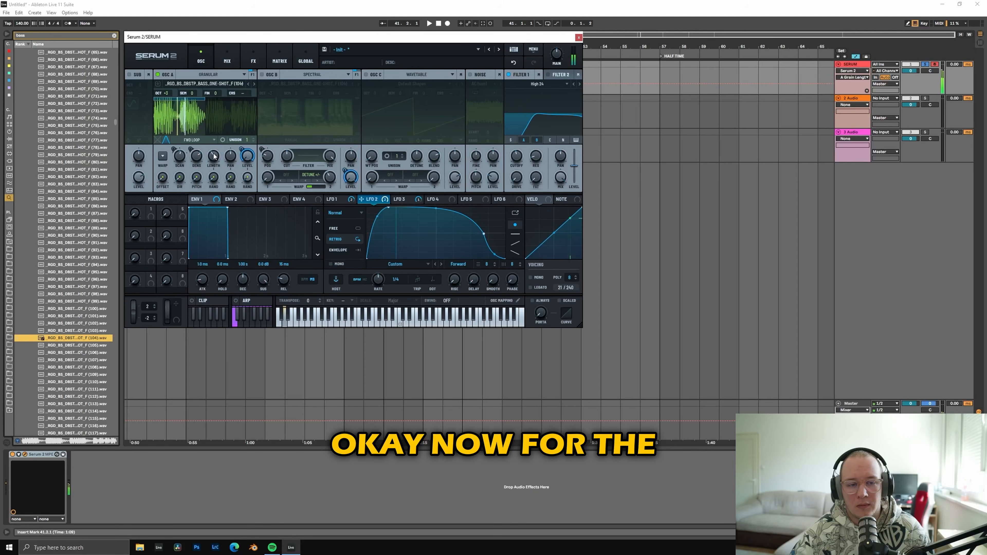
{"action": "left_click", "coordinate": [253, 58]}
{"action": "left_click", "coordinate": [201, 58]}
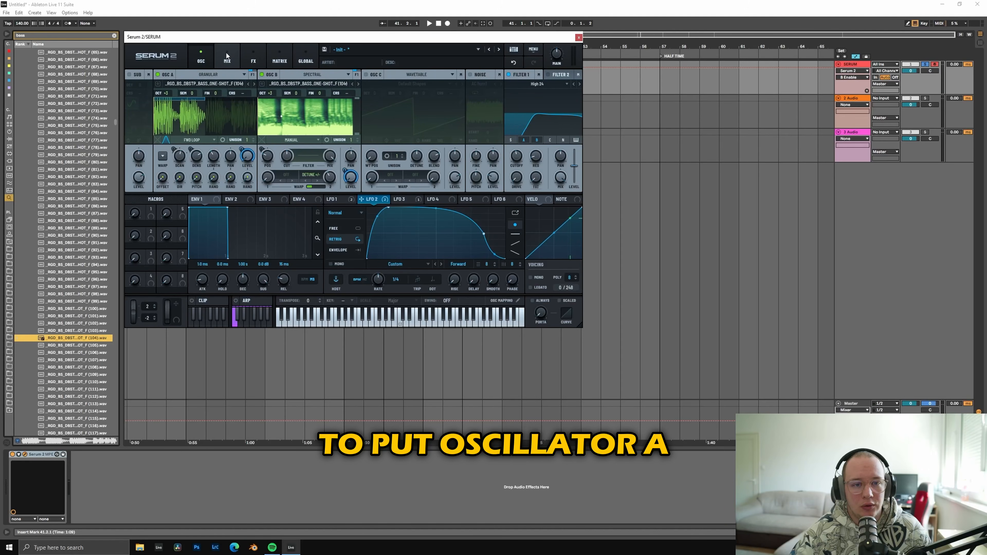
Step: Set filter 1's output to None, raise its send to Bus 1, and show the Bus 1 effects rack
{"action": "left_click", "coordinate": [227, 55]}
{"action": "left_click", "coordinate": [192, 85]}
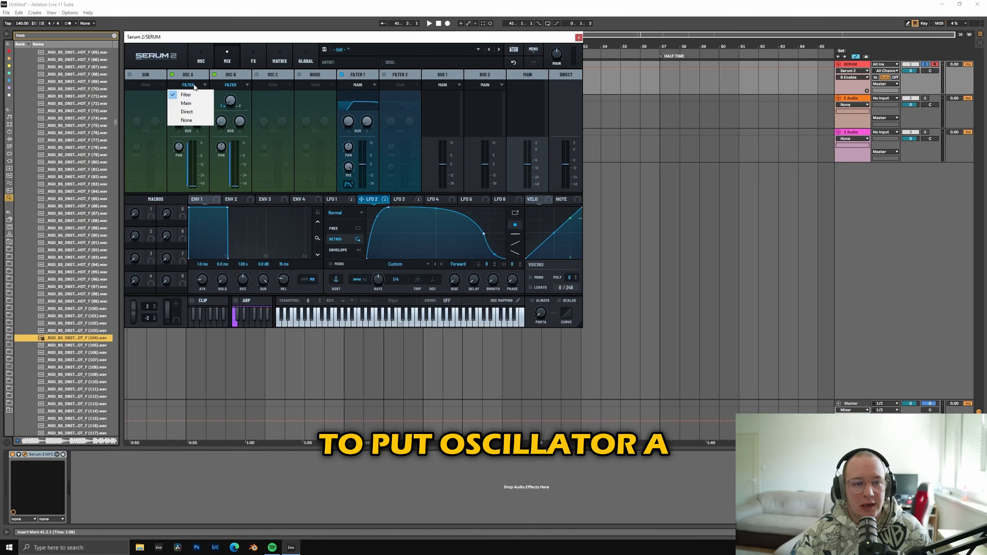
{"action": "left_click", "coordinate": [361, 85]}
{"action": "left_click", "coordinate": [365, 85]}
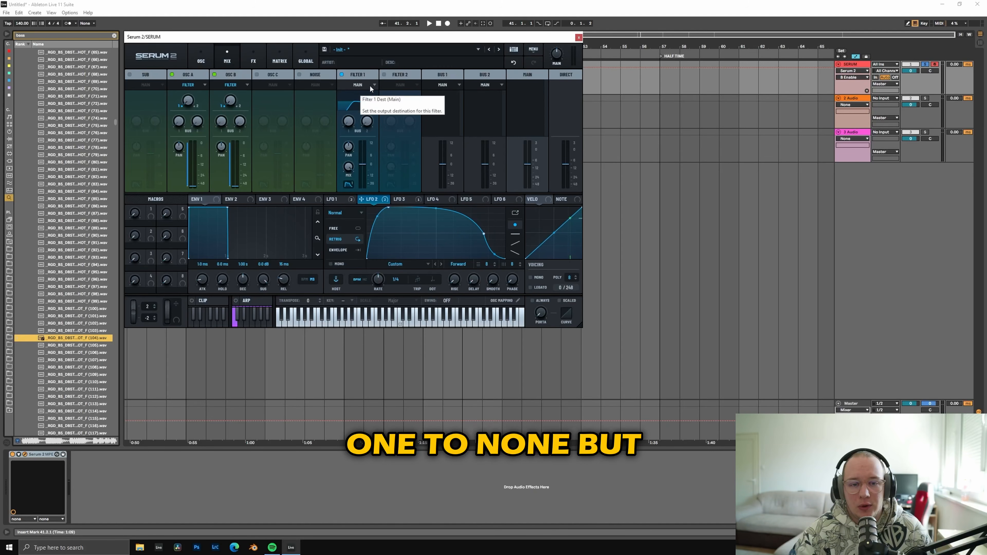
{"action": "left_click", "coordinate": [367, 85]}
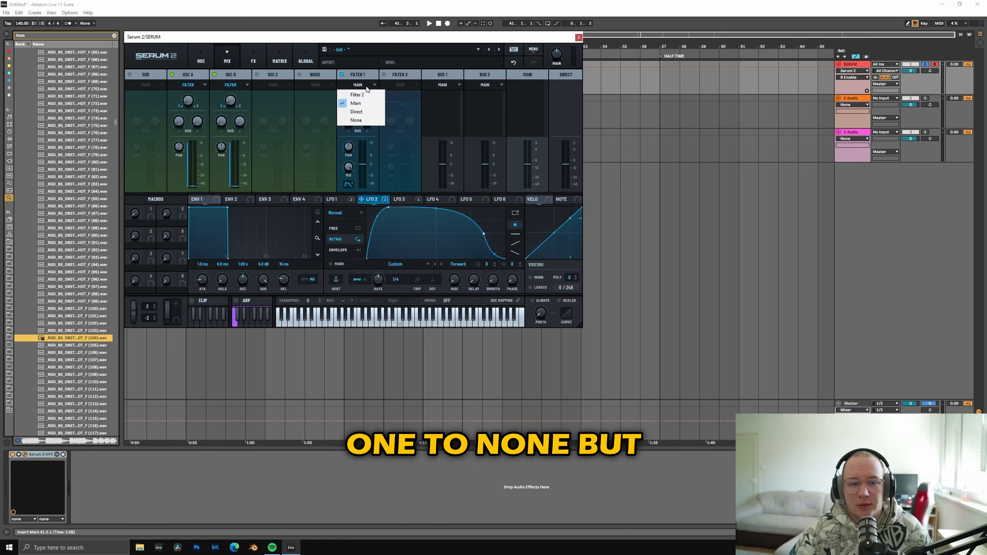
{"action": "left_click", "coordinate": [363, 123]}
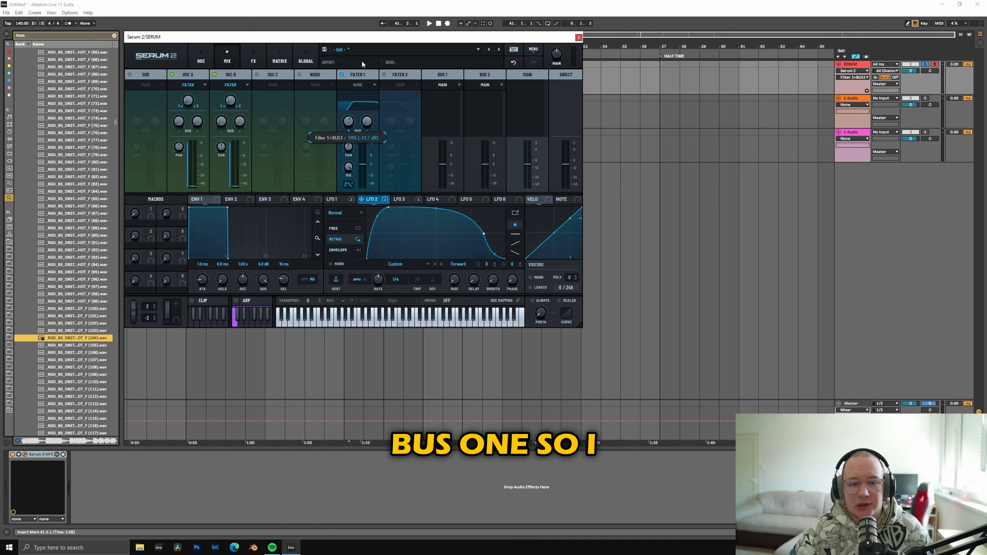
{"action": "left_click", "coordinate": [253, 60]}
{"action": "left_click", "coordinate": [183, 74]}
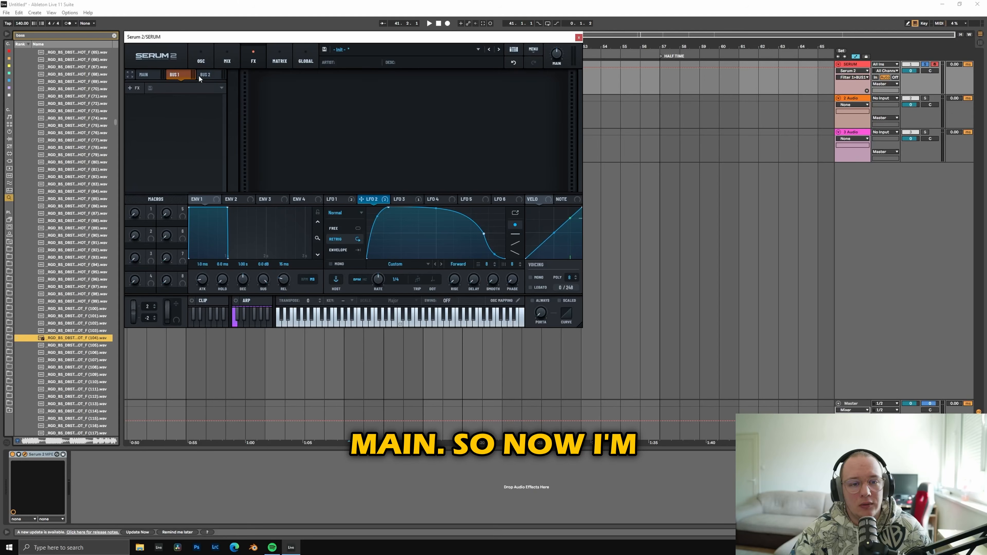
Step: Enable oscillator C as a wavetable oscillator and load the 808 Harms table into it
{"action": "left_click", "coordinate": [211, 59]}
{"action": "left_click", "coordinate": [365, 75]}
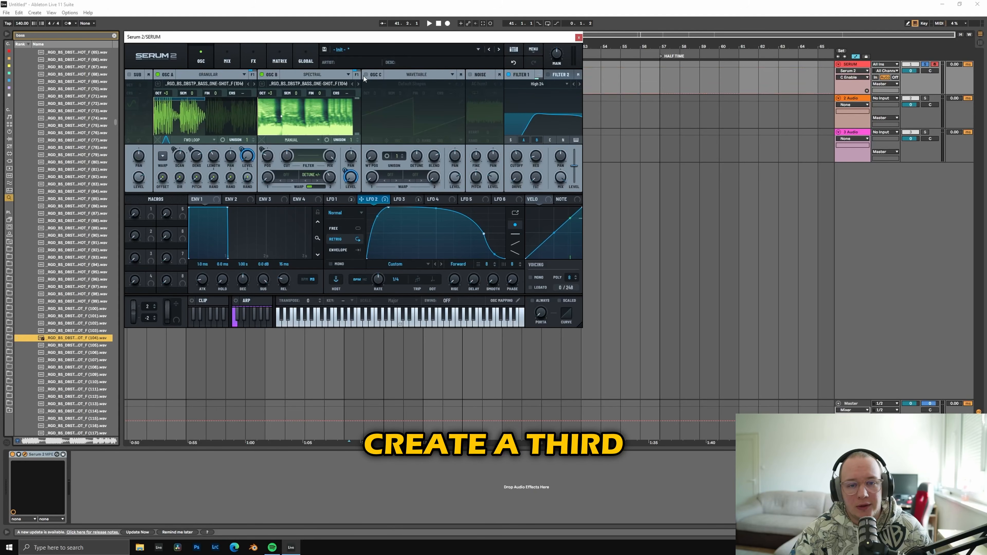
{"action": "left_click", "coordinate": [400, 85]}
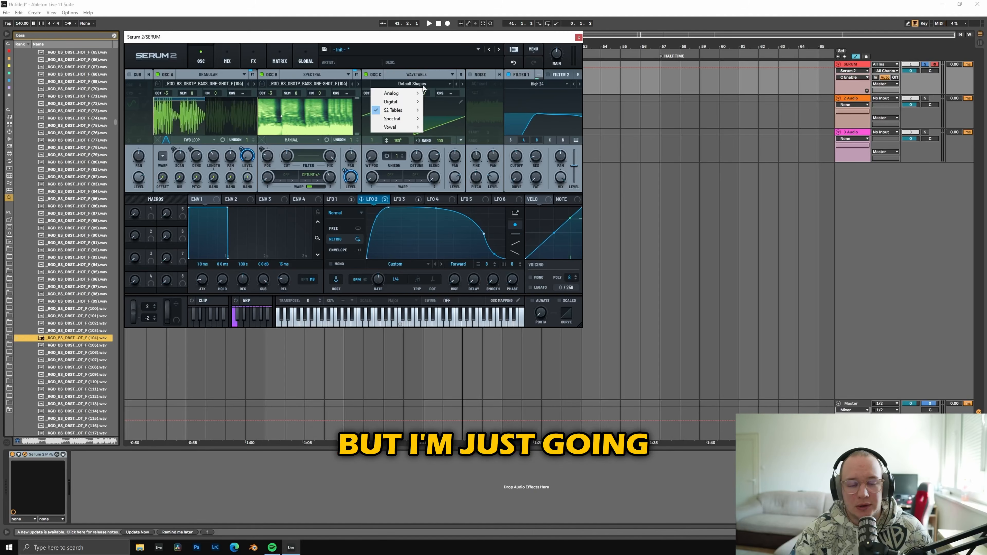
{"action": "mouse_move", "coordinate": [396, 94]}
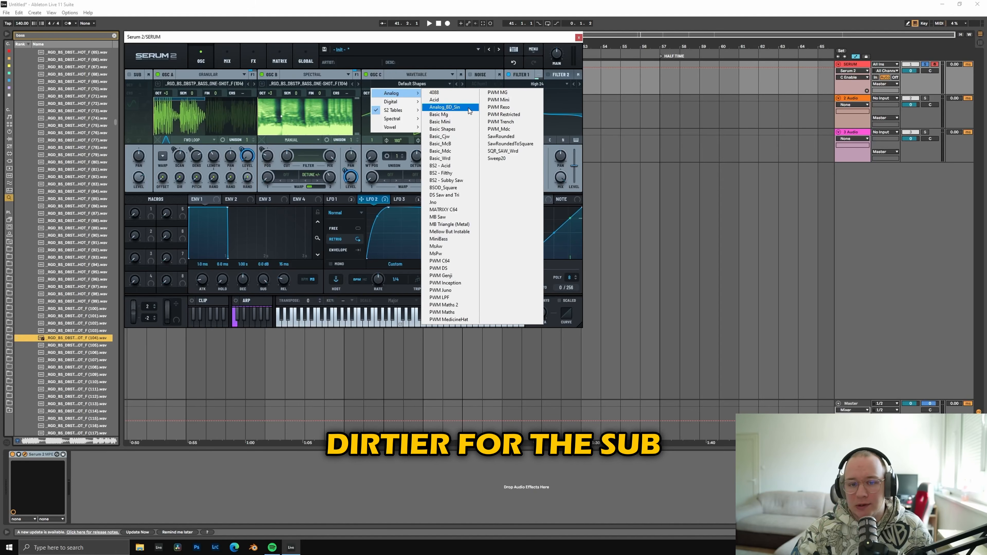
{"action": "mouse_move", "coordinate": [413, 112]}
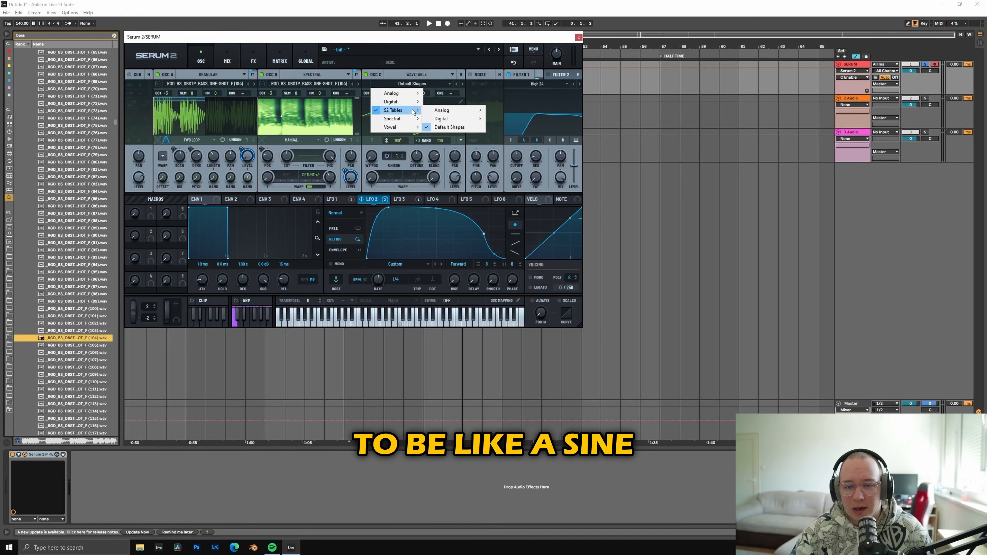
{"action": "mouse_move", "coordinate": [449, 112]}
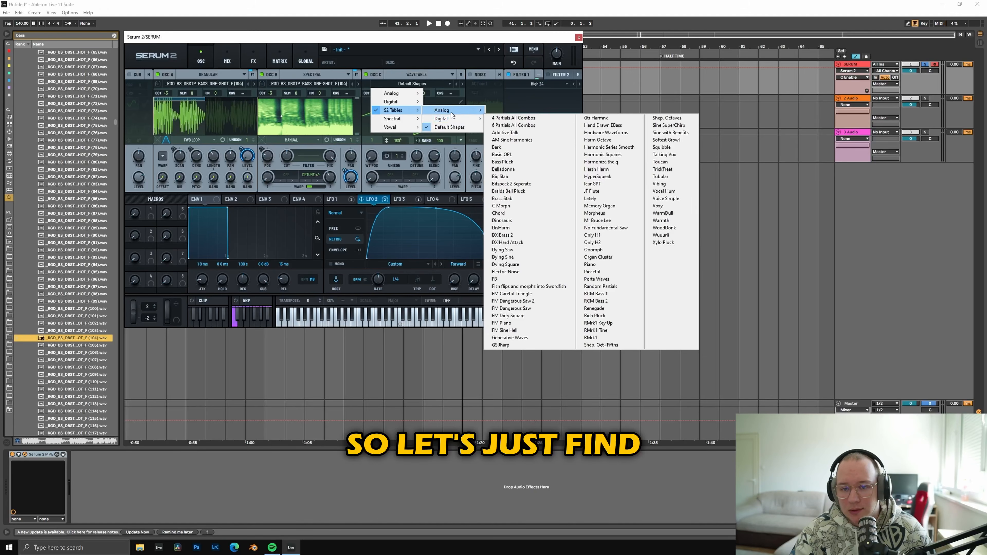
{"action": "left_click", "coordinate": [495, 117]}
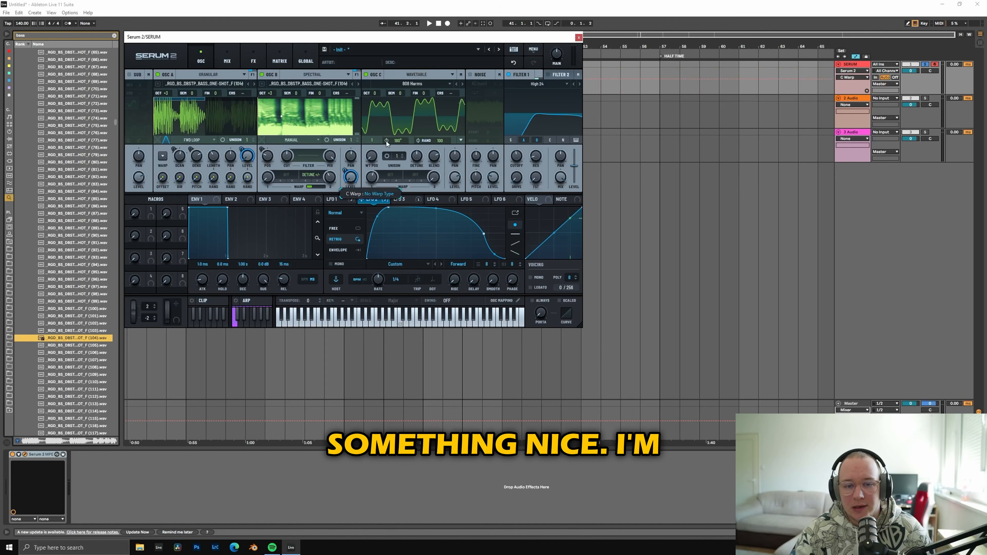
{"action": "mouse_move", "coordinate": [376, 182]}
{"action": "left_mouse_down"}
{"action": "mouse_move", "coordinate": [387, 129]}
{"action": "mouse_move", "coordinate": [378, 183]}
{"action": "left_mouse_up"}
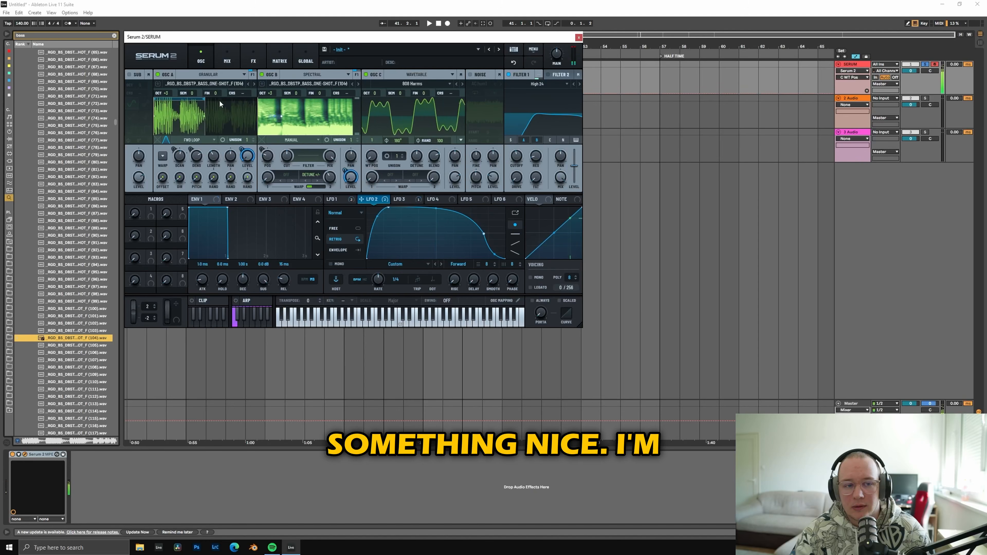
Step: Switch off oscillators A and B and audition wavetables for oscillator C, settling on AT Entity
{"action": "left_click", "coordinate": [157, 75]}
{"action": "left_click", "coordinate": [264, 75]}
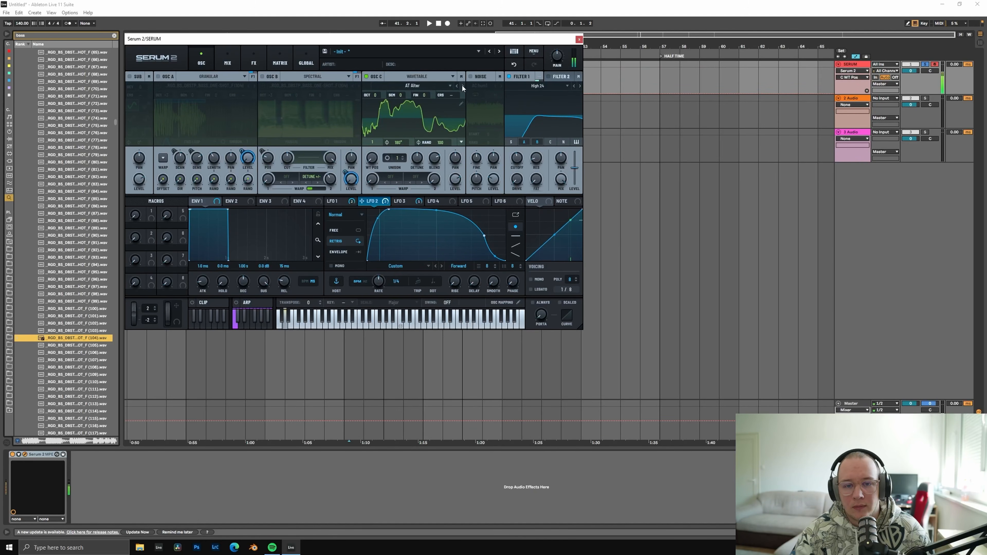
{"action": "left_click", "coordinate": [462, 84]}
{"action": "left_click", "coordinate": [462, 84]}
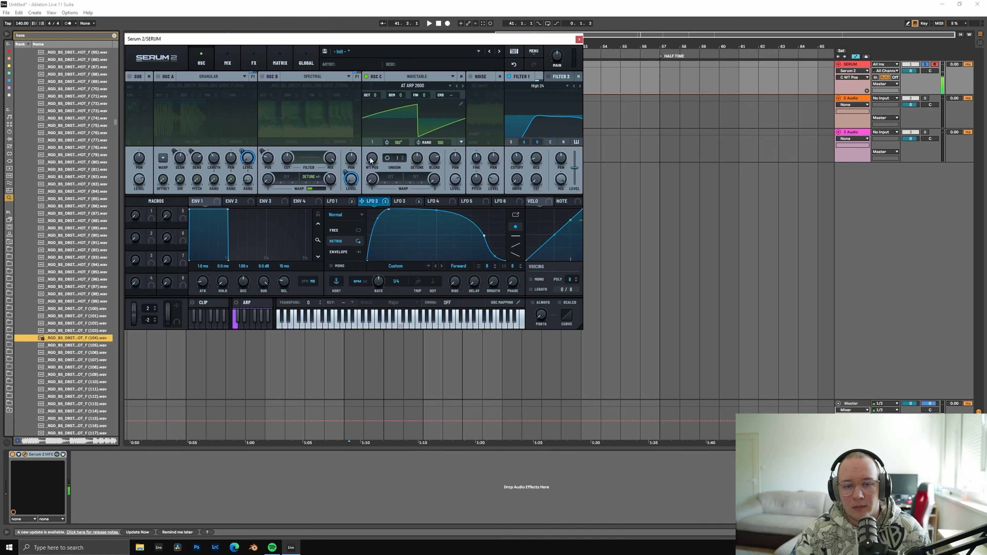
{"action": "left_click_drag", "start_coordinate": [372, 157], "coordinate": [397, 116]}
{"action": "left_click", "coordinate": [463, 84]}
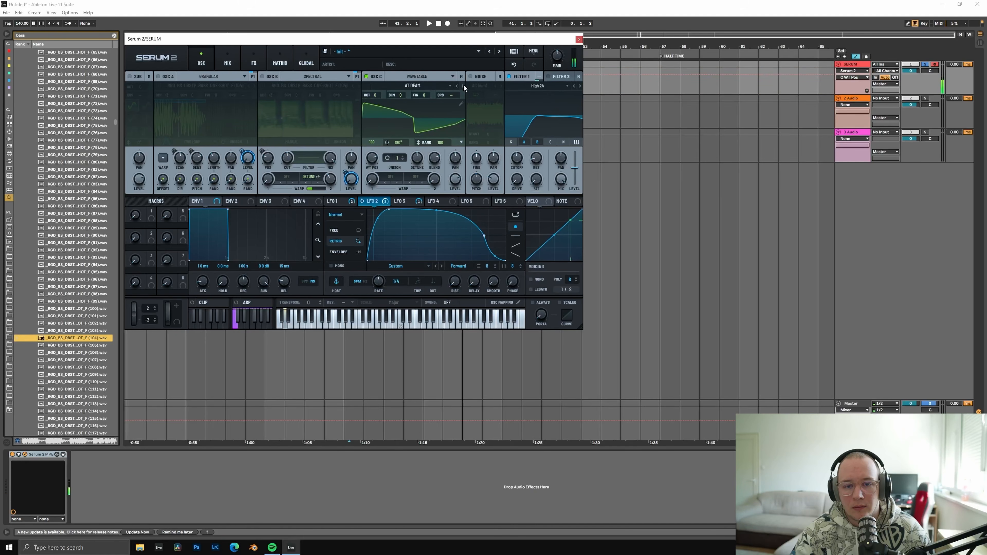
{"action": "left_click", "coordinate": [463, 85]}
{"action": "left_click", "coordinate": [463, 85]}
{"action": "left_click", "coordinate": [464, 84]}
{"action": "left_click", "coordinate": [464, 85]}
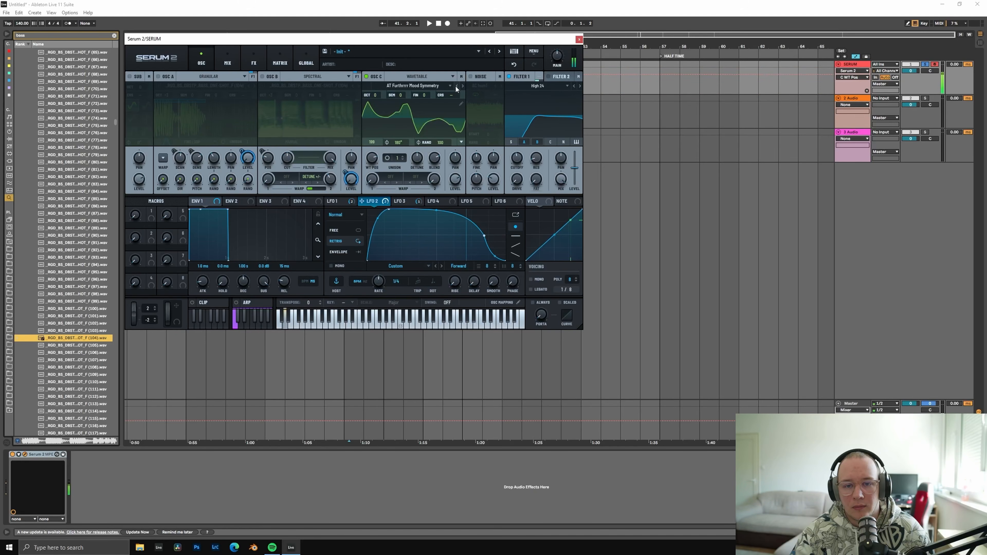
{"action": "left_click", "coordinate": [456, 87]}
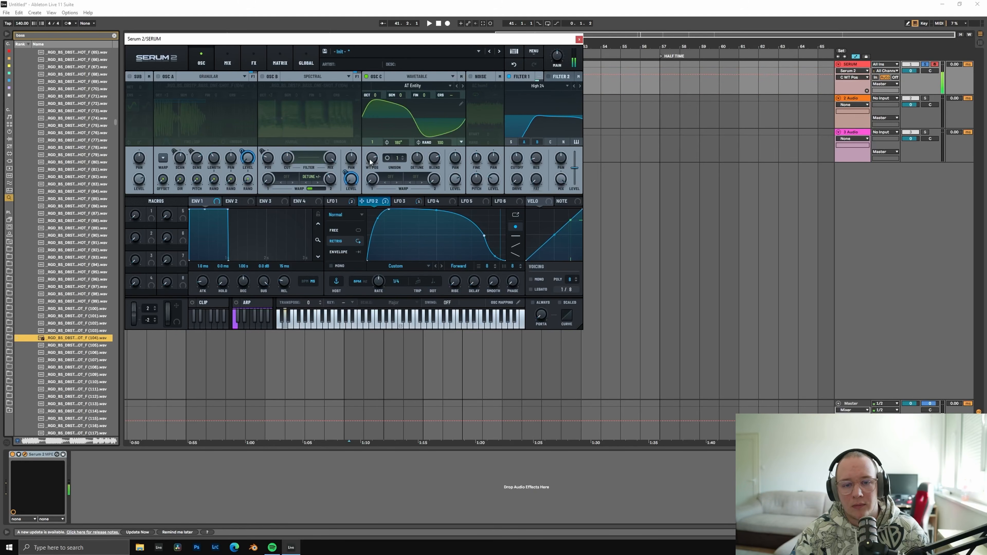
Step: Set oscillator C's first warp to Tube distortion and raise its amount
{"action": "left_click", "coordinate": [378, 183]}
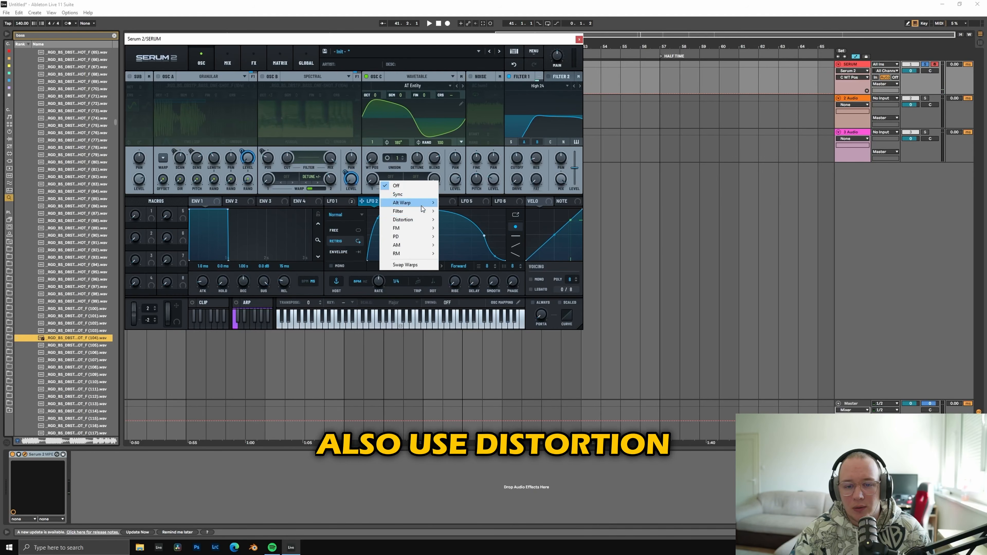
{"action": "mouse_move", "coordinate": [431, 220]}
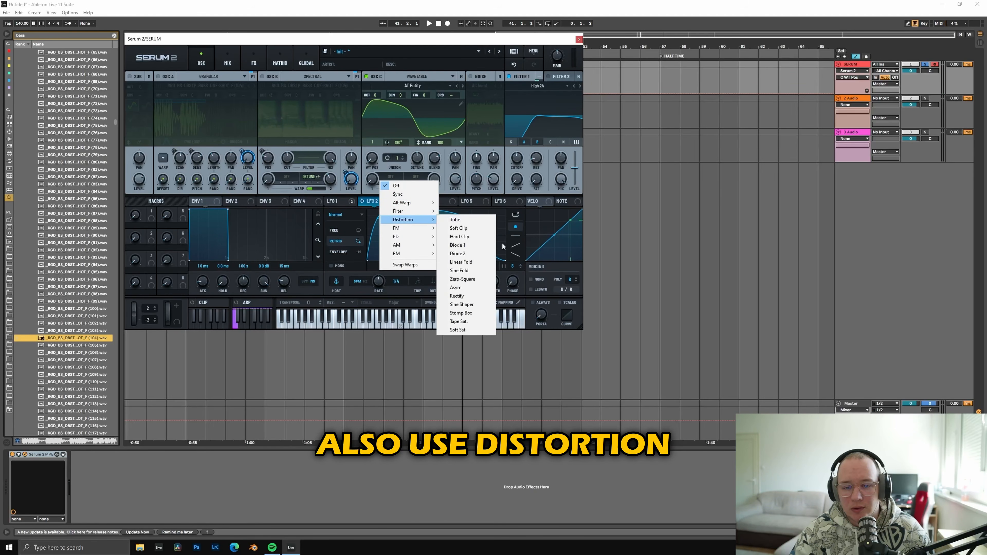
{"action": "left_click", "coordinate": [477, 221]}
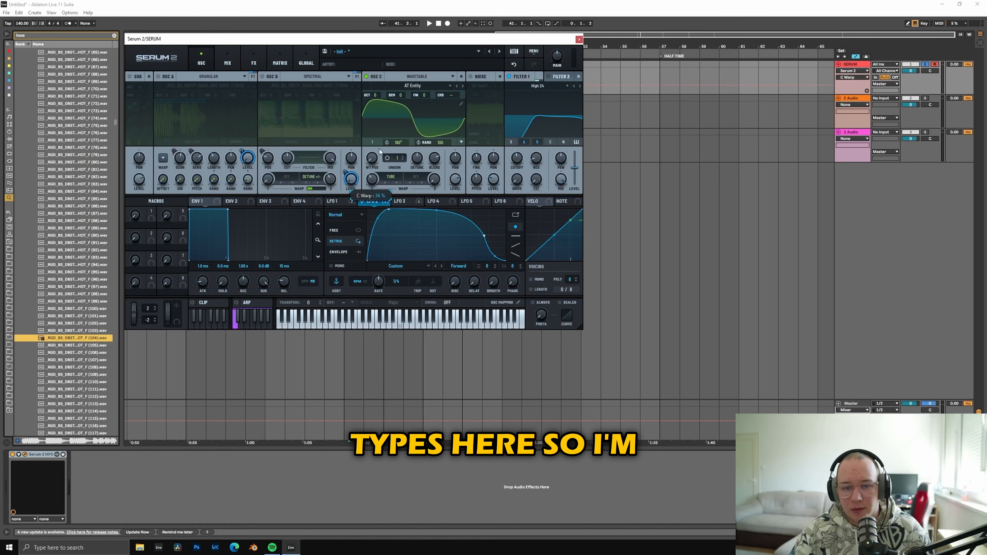
{"action": "mouse_move", "coordinate": [379, 149]}
{"action": "left_mouse_down"}
{"action": "mouse_move", "coordinate": [392, 127]}
{"action": "mouse_move", "coordinate": [394, 148]}
{"action": "left_mouse_up"}
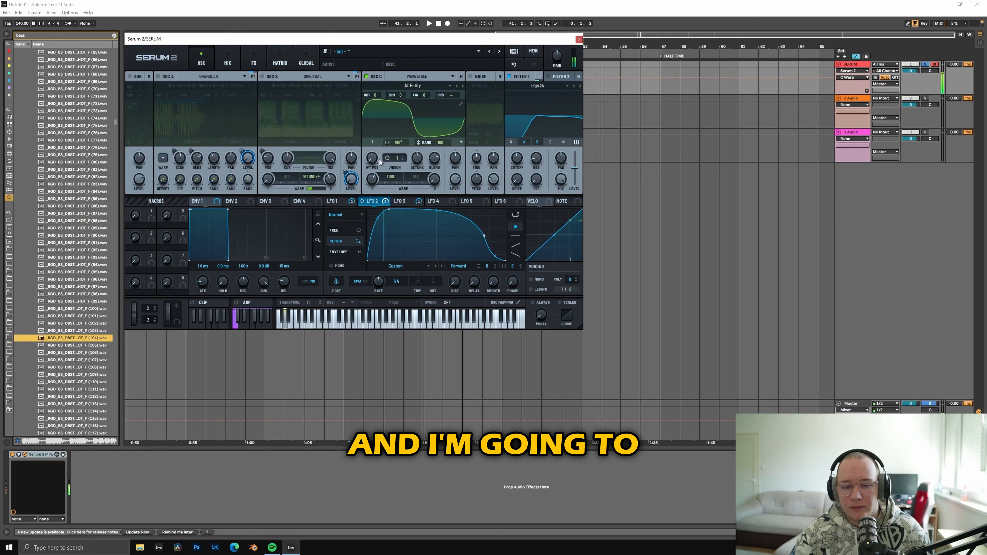
Step: Reshape LFO 4's curve by removing the late drop-off points, extending its end point and bowing the falling section upward
{"action": "left_click", "coordinate": [442, 202]}
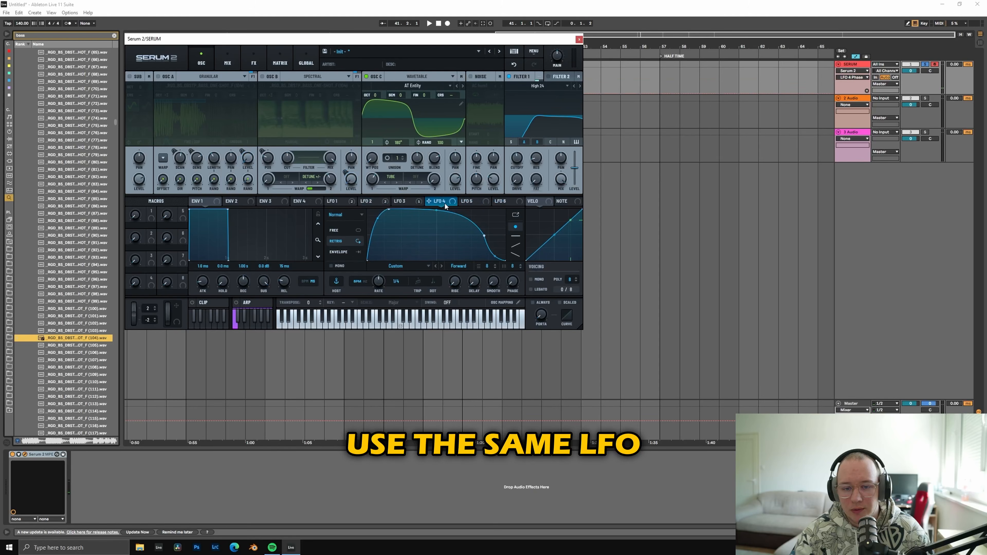
{"action": "double_click", "coordinate": [484, 235]}
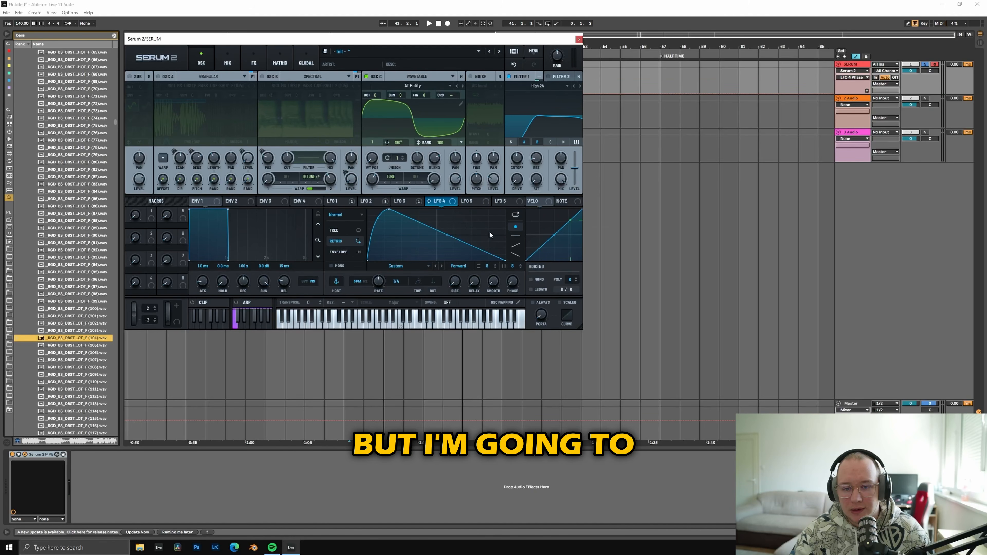
{"action": "double_click", "coordinate": [491, 234]}
{"action": "left_click_drag", "start_coordinate": [490, 234], "coordinate": [510, 235]}
{"action": "left_click_drag", "start_coordinate": [449, 224], "coordinate": [455, 178]}
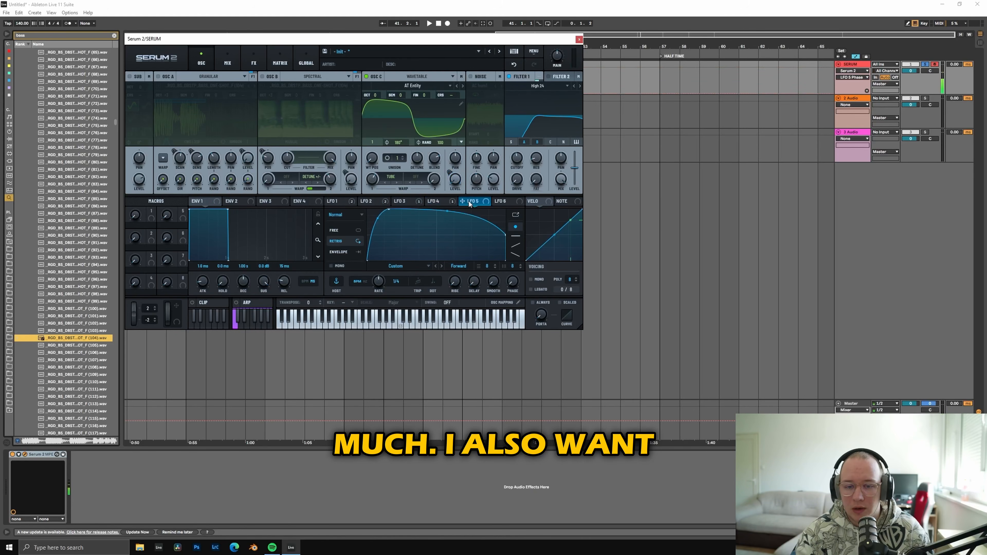
Step: Reshape LFO 5 into a curve that starts high and decays gently to a mid-level end point
{"action": "left_click_drag", "start_coordinate": [388, 210], "coordinate": [367, 209]}
{"action": "left_click_drag", "start_coordinate": [436, 212], "coordinate": [435, 225]}
{"action": "left_click_drag", "start_coordinate": [497, 236], "coordinate": [507, 239]}
{"action": "left_click_drag", "start_coordinate": [436, 228], "coordinate": [436, 232]}
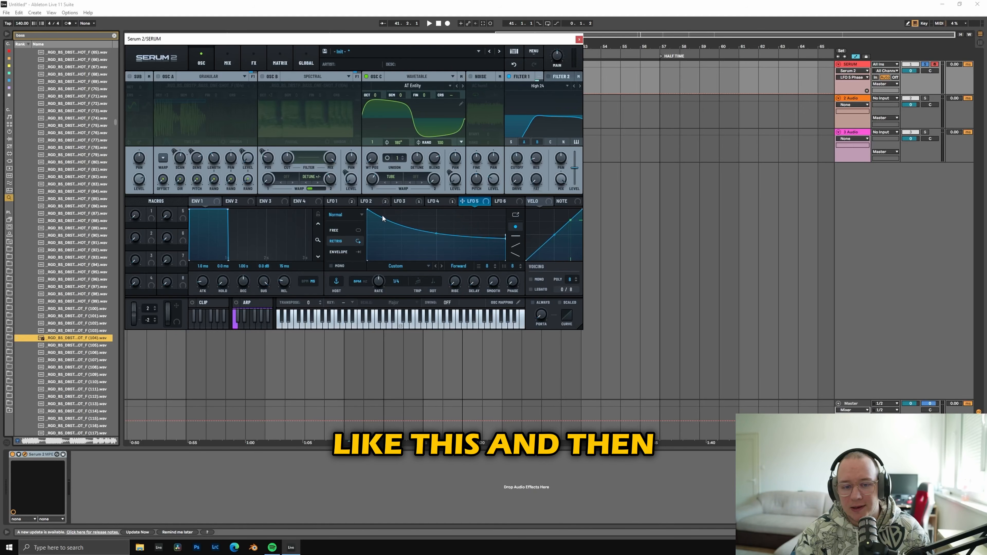
{"action": "left_click_drag", "start_coordinate": [372, 215], "coordinate": [372, 226]}
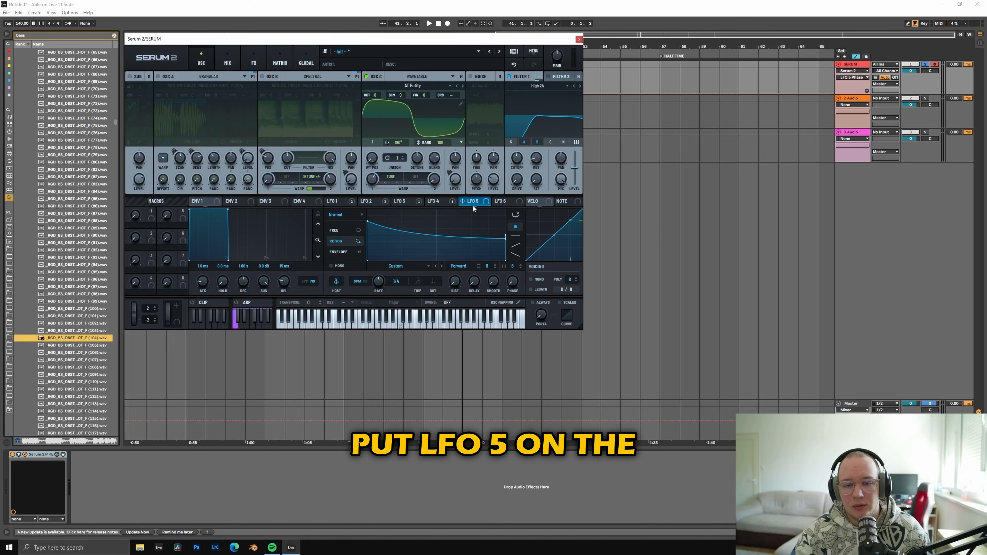
Step: Assign LFO 5 to oscillator C's coarse pitch and set the modulation amount to about 8%
{"action": "left_click_drag", "start_coordinate": [473, 206], "coordinate": [451, 96]}
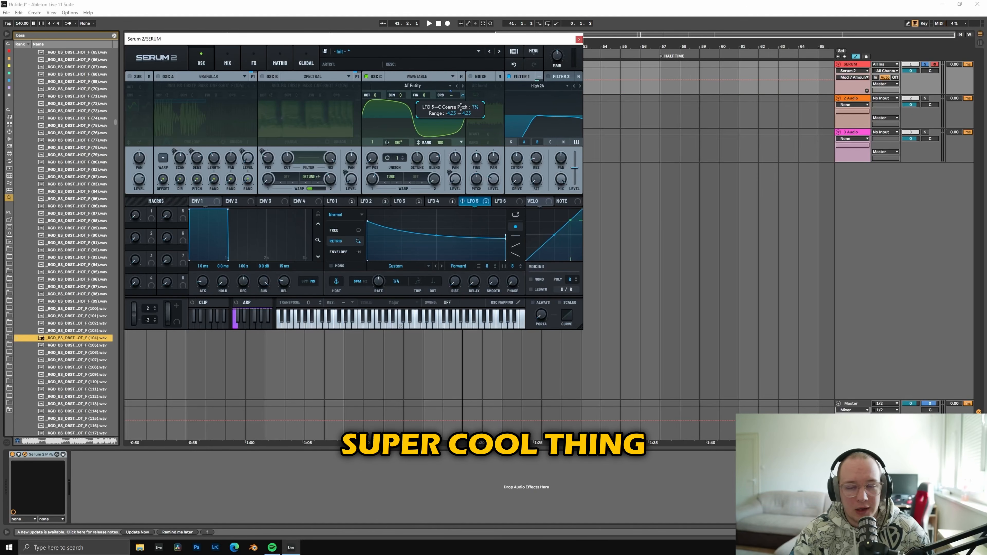
{"action": "left_click_drag", "start_coordinate": [461, 108], "coordinate": [464, 103]}
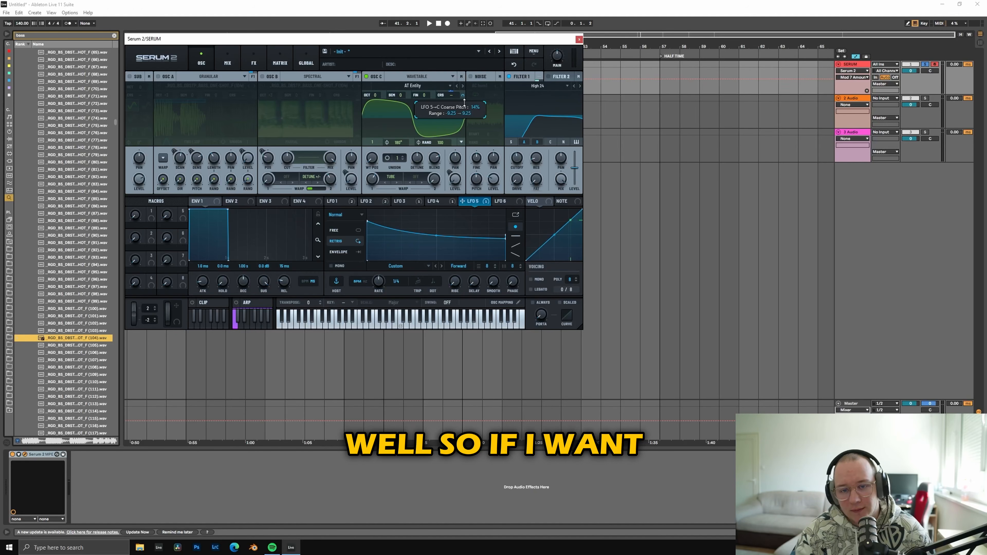
{"action": "left_click_drag", "start_coordinate": [463, 102], "coordinate": [464, 109]}
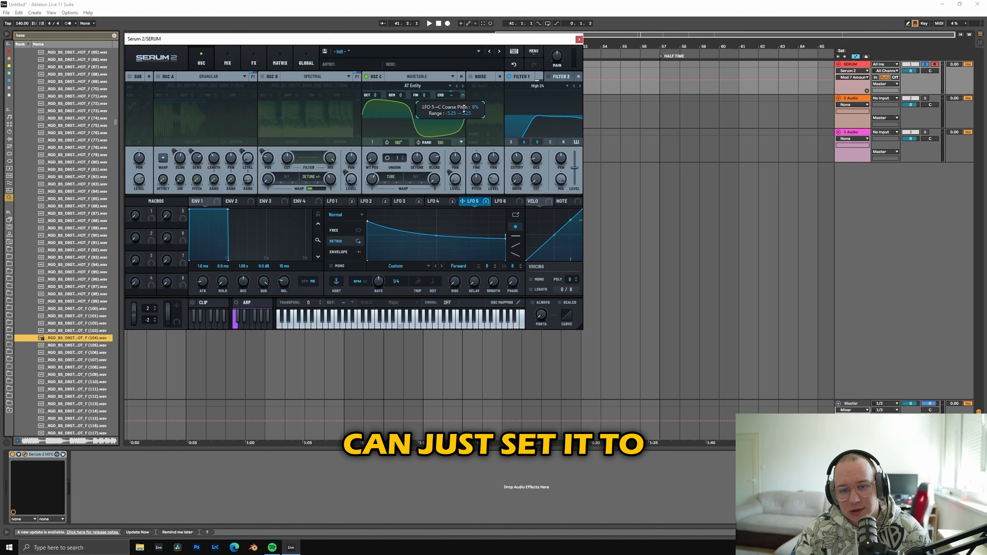
Step: Enable filter 2, route oscillator C into it and set its type to Diffusor from the S2 filters
{"action": "key", "text": "s"}
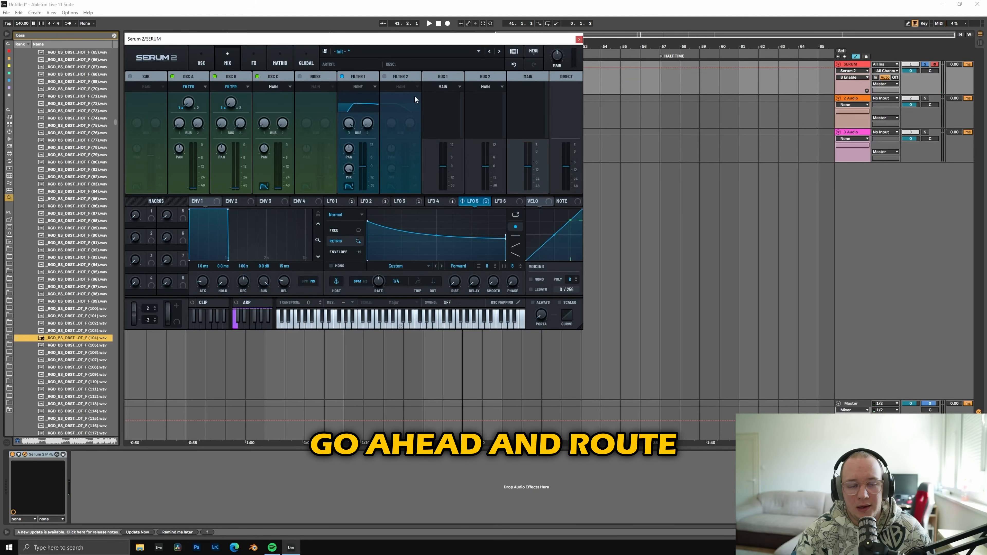
{"action": "left_click", "coordinate": [205, 62]}
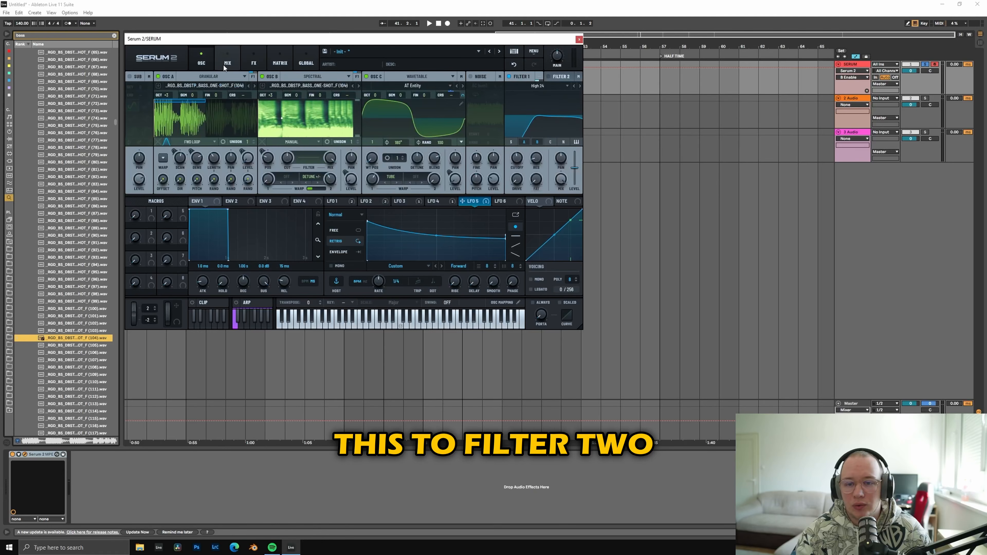
{"action": "left_click", "coordinate": [227, 60]}
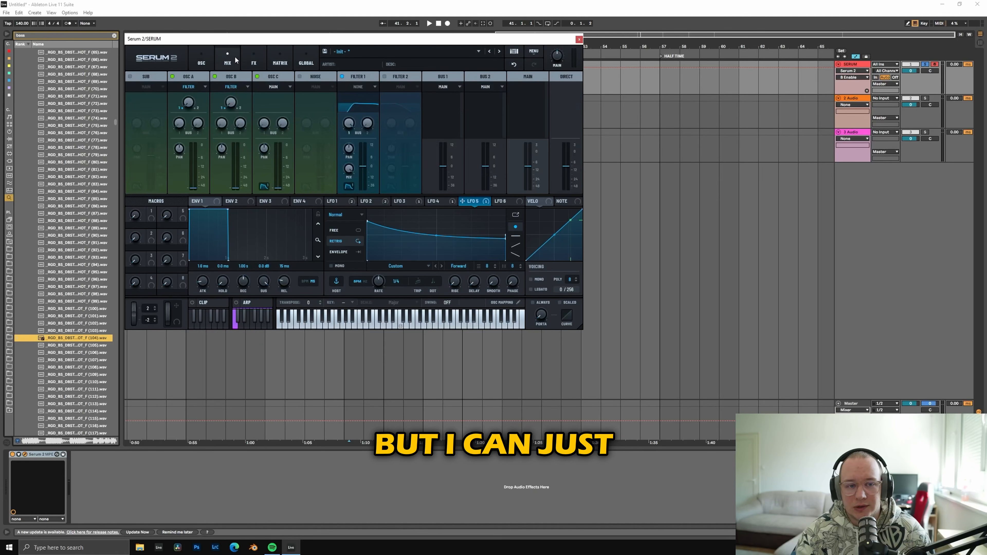
{"action": "left_click", "coordinate": [203, 59]}
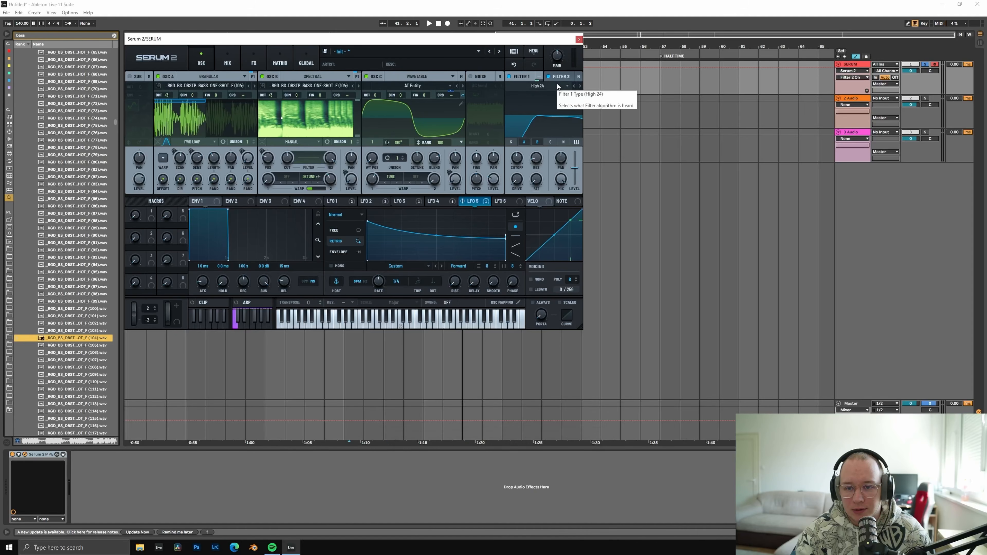
{"action": "left_click", "coordinate": [540, 86]}
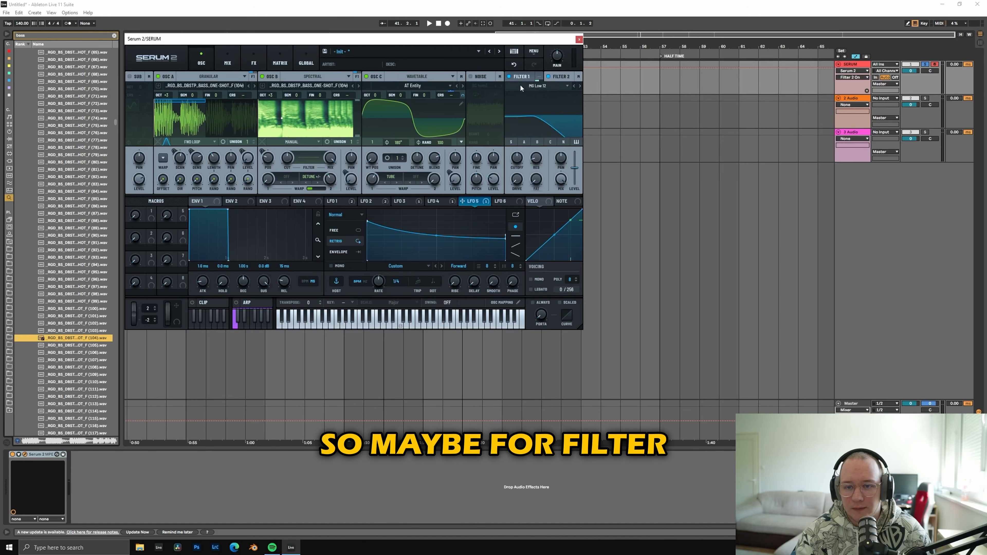
{"action": "left_click", "coordinate": [550, 142]}
{"action": "left_click", "coordinate": [544, 87]}
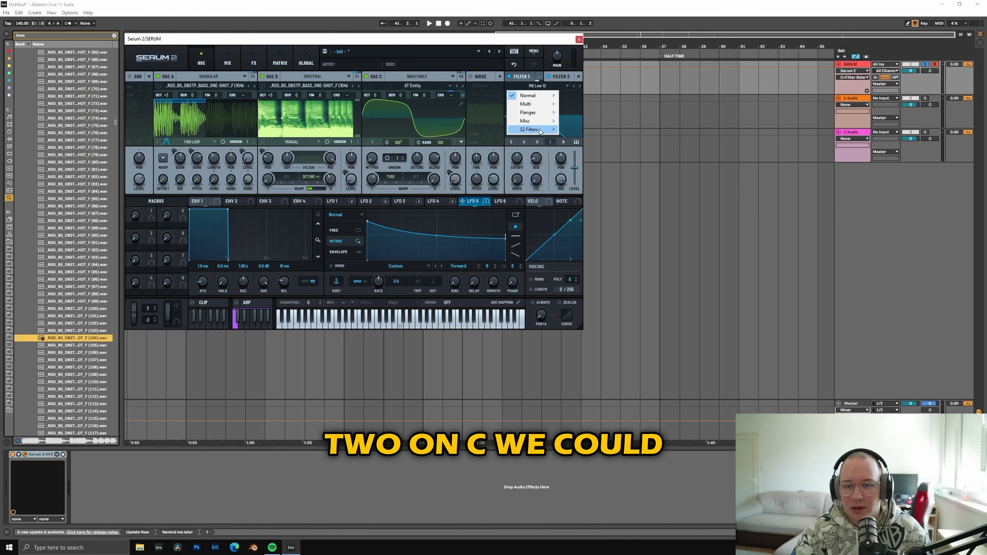
{"action": "mouse_move", "coordinate": [547, 113]}
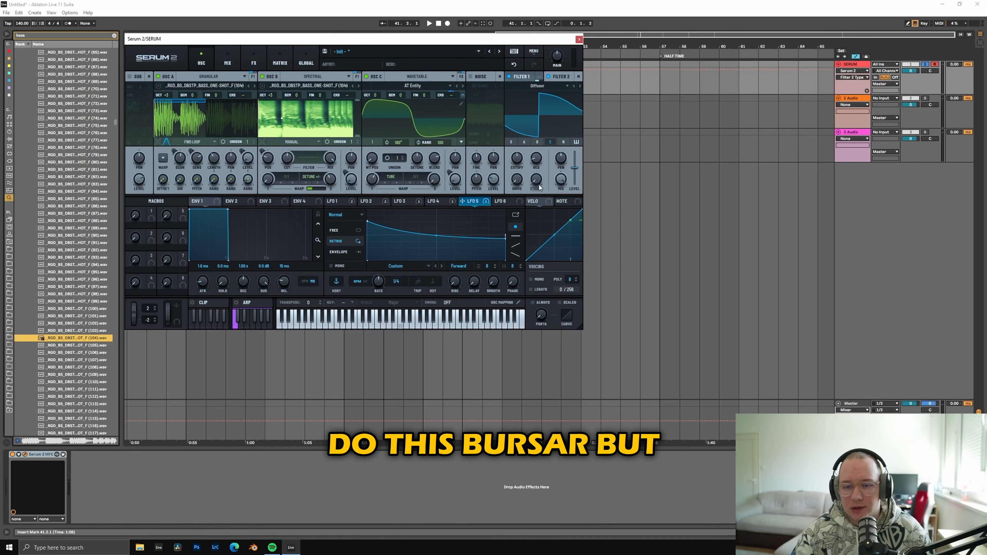
Step: Raise filter 2's stages and tune its cutoff while auditioning oscillator C with oscillators A and B switched off
{"action": "left_click_drag", "start_coordinate": [536, 179], "coordinate": [556, 146]}
{"action": "key", "text": "s"}
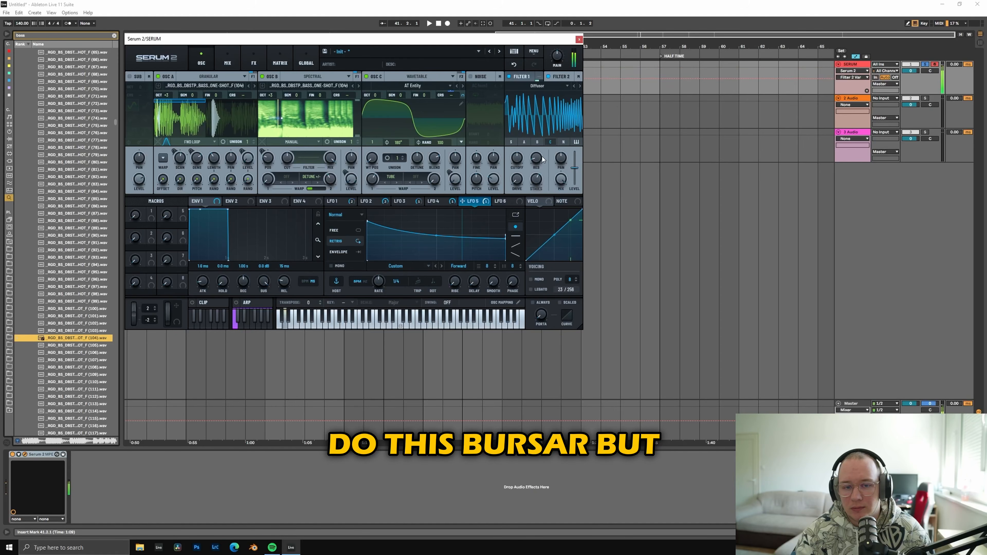
{"action": "left_click", "coordinate": [158, 76]}
{"action": "left_click", "coordinate": [262, 76]}
{"action": "left_click_drag", "start_coordinate": [533, 181], "coordinate": [547, 125]}
{"action": "mouse_move", "coordinate": [516, 159]}
{"action": "left_mouse_down"}
{"action": "mouse_move", "coordinate": [519, 149]}
{"action": "mouse_move", "coordinate": [538, 181]}
{"action": "mouse_move", "coordinate": [525, 163]}
{"action": "left_mouse_up"}
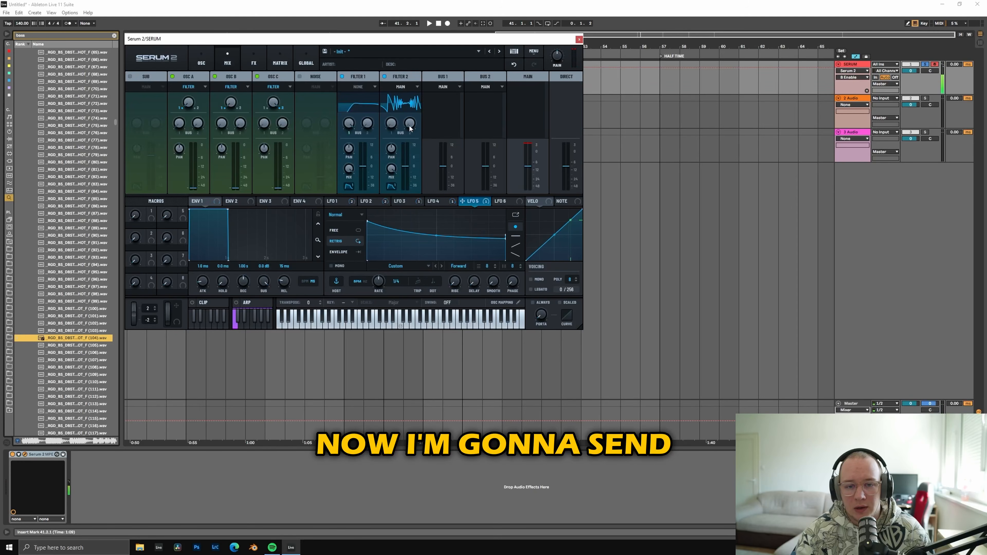
Step: Set filter 2's output to None in the mixer and send it to bus 2
{"action": "left_click", "coordinate": [401, 87]}
{"action": "left_click", "coordinate": [399, 105]}
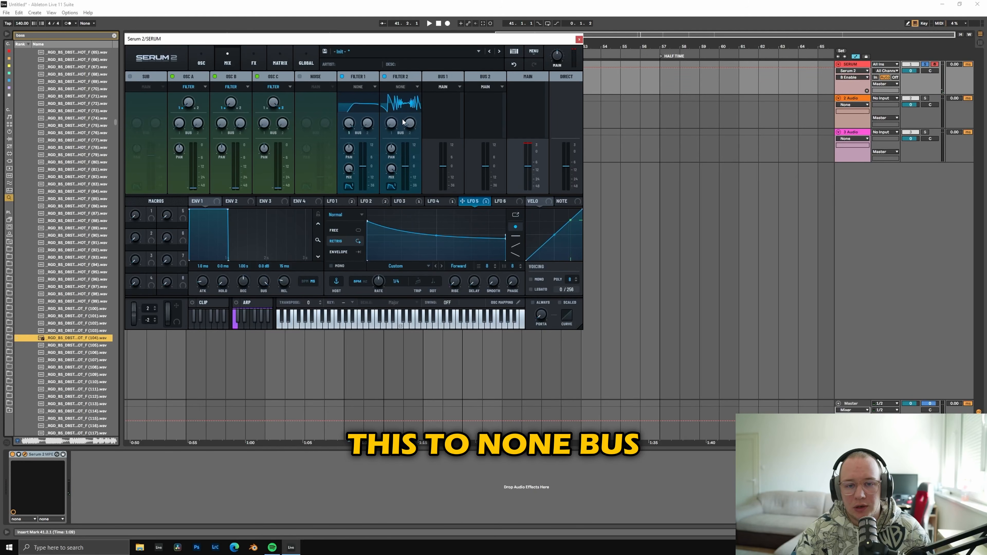
Step: Add three compressors to bus 1's effects chain and adjust the third compressor's gain
{"action": "left_click", "coordinate": [254, 60]}
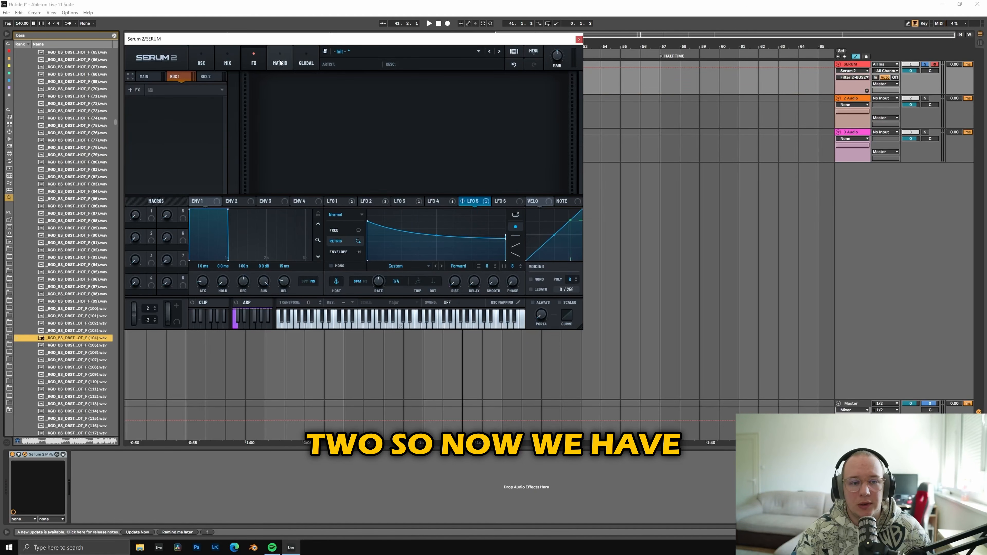
{"action": "left_click", "coordinate": [214, 78]}
{"action": "left_click", "coordinate": [185, 77]}
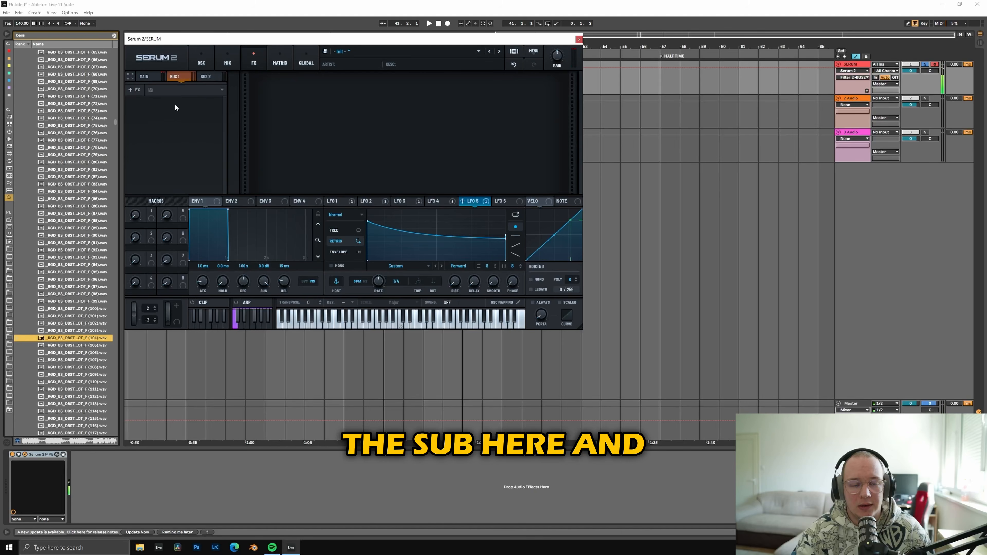
{"action": "left_click", "coordinate": [146, 77]}
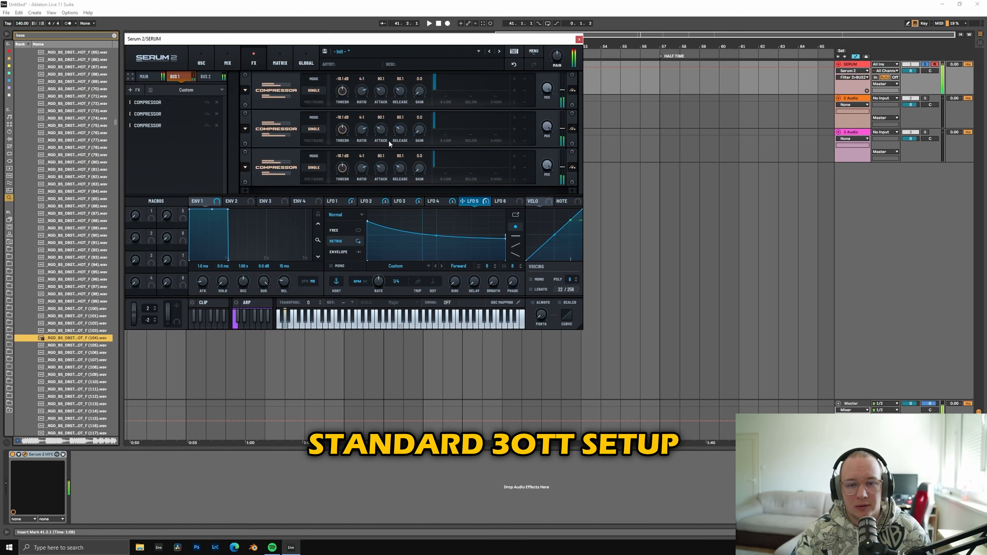
{"action": "mouse_move", "coordinate": [419, 169]}
{"action": "left_mouse_down"}
{"action": "mouse_move", "coordinate": [425, 153]}
{"action": "mouse_move", "coordinate": [422, 168]}
{"action": "left_mouse_up"}
Step: Add an equalizer to bus 1 and assign LFO 1 to its high band's gain
{"action": "left_click", "coordinate": [135, 90]}
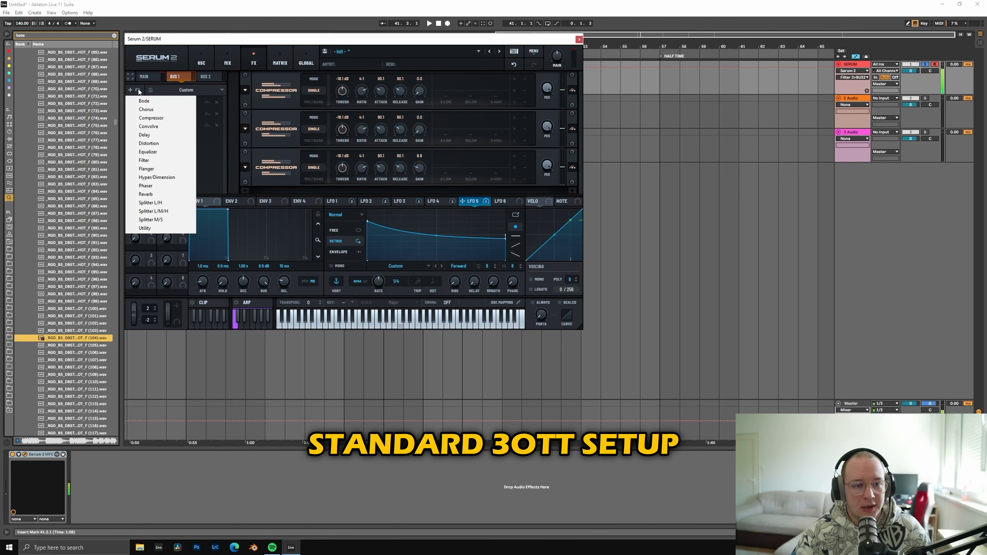
{"action": "left_click", "coordinate": [163, 152]}
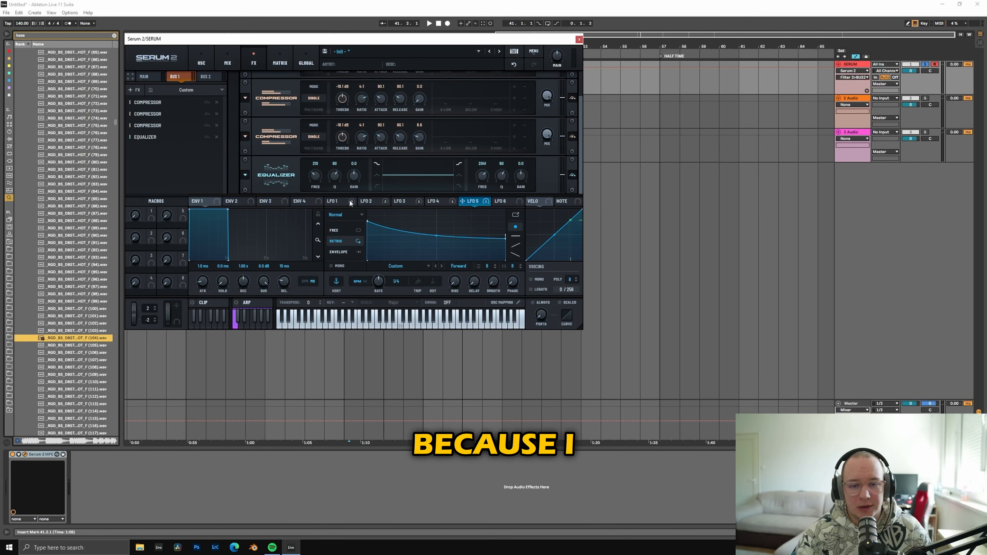
{"action": "left_click", "coordinate": [380, 206]}
{"action": "left_click", "coordinate": [345, 203]}
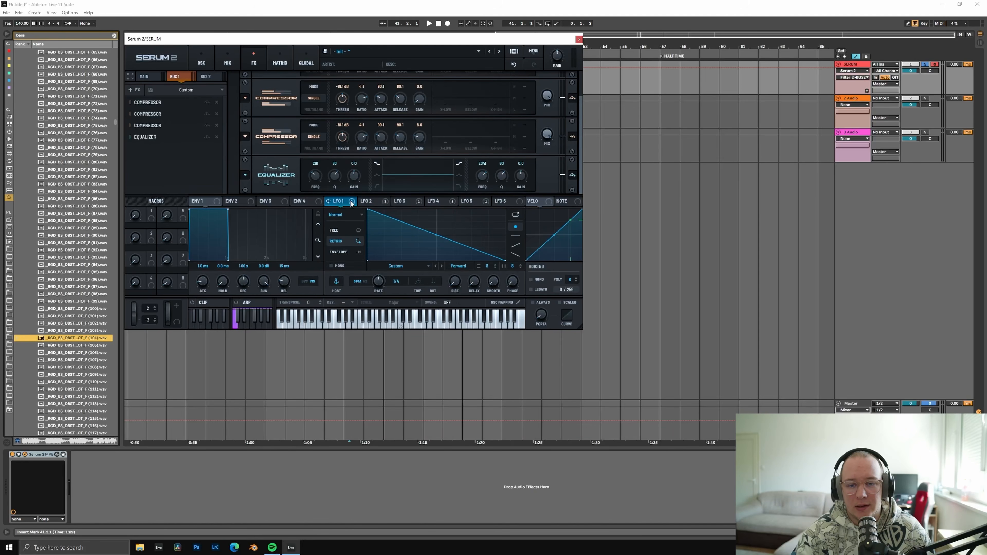
{"action": "left_click_drag", "start_coordinate": [328, 201], "coordinate": [521, 176]}
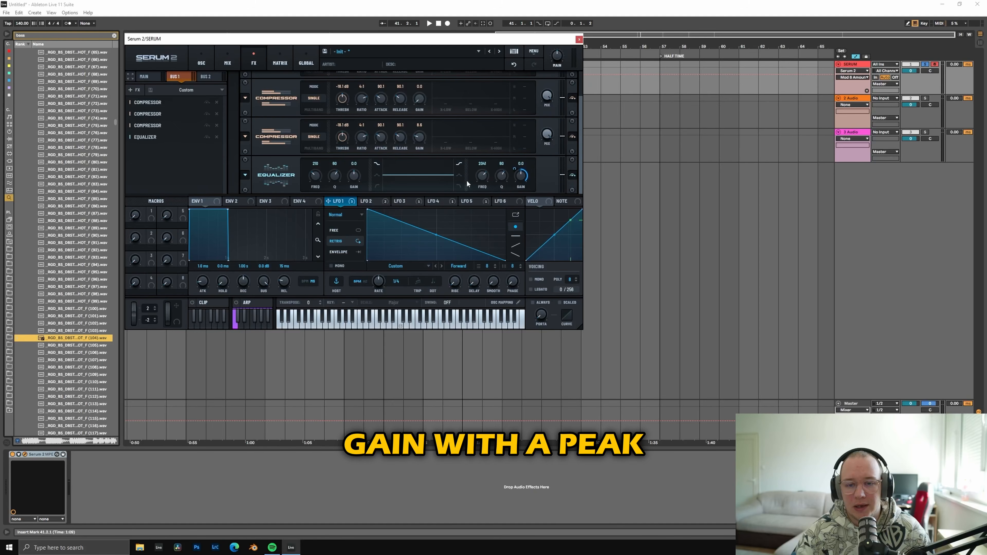
Step: Switch the equalizer's high band to a peak shape and adjust its Q and frequency, tuning it to about 2100 Hz
{"action": "left_click", "coordinate": [459, 175]}
{"action": "left_click_drag", "start_coordinate": [505, 189], "coordinate": [481, 178]}
{"action": "double_click", "coordinate": [485, 178]}
Step: Add a filter effect to bus 1 and set its type to Diffusor
{"action": "left_click", "coordinate": [134, 90]}
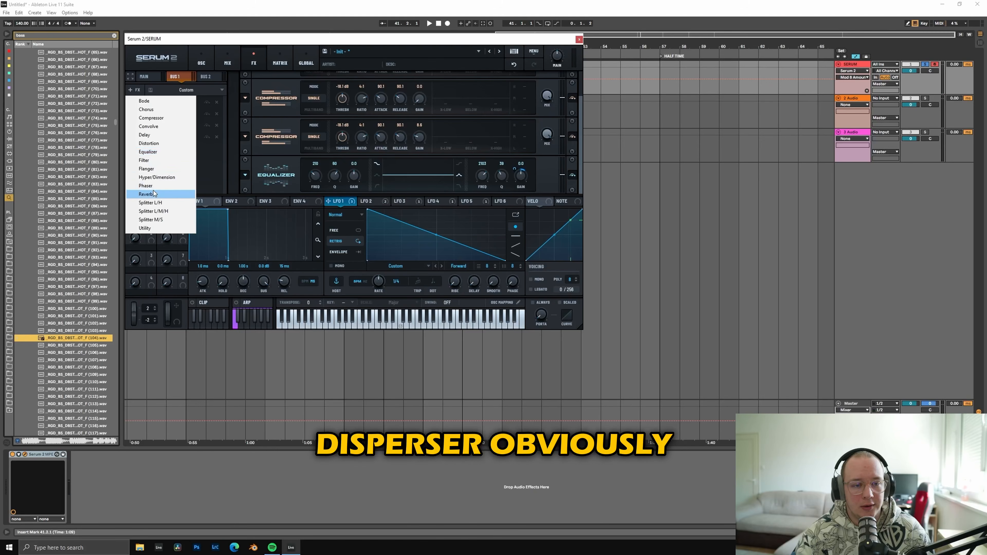
{"action": "left_click", "coordinate": [151, 163]}
{"action": "left_click", "coordinate": [316, 172]}
{"action": "mouse_move", "coordinate": [330, 223]}
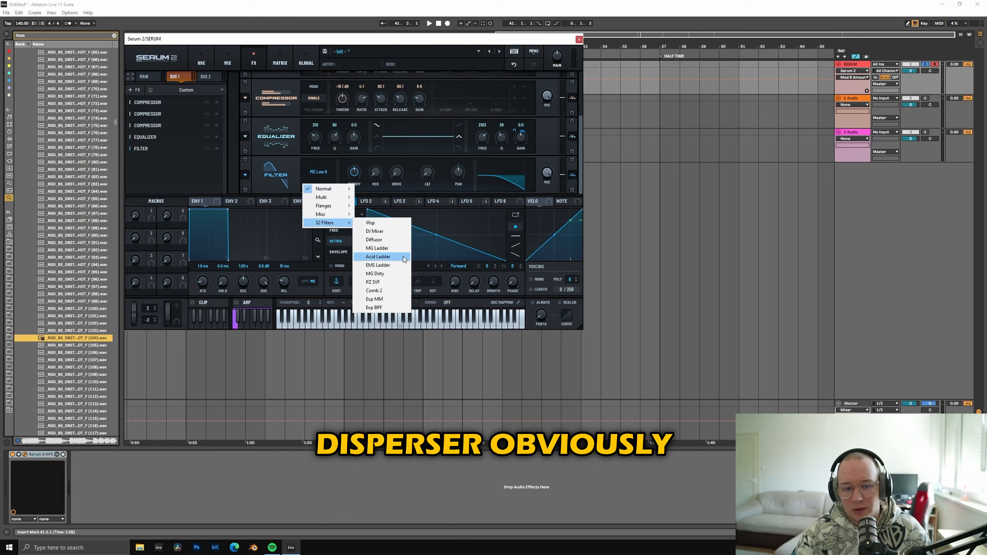
{"action": "left_click", "coordinate": [403, 241]}
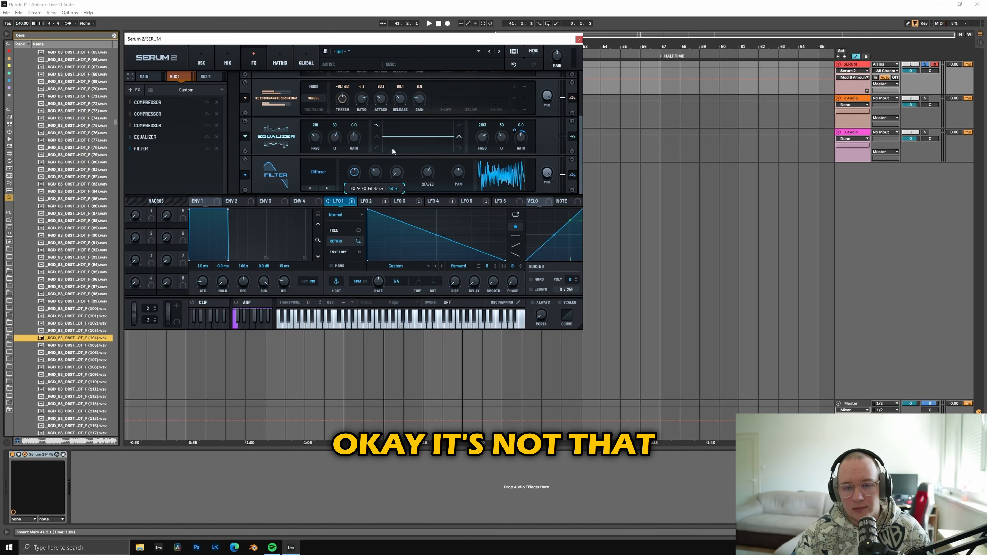
Step: Tune the bus 1 Diffusor's frequency and stages, and move it ahead of the compressors in the chain
{"action": "left_click_drag", "start_coordinate": [351, 172], "coordinate": [357, 159]}
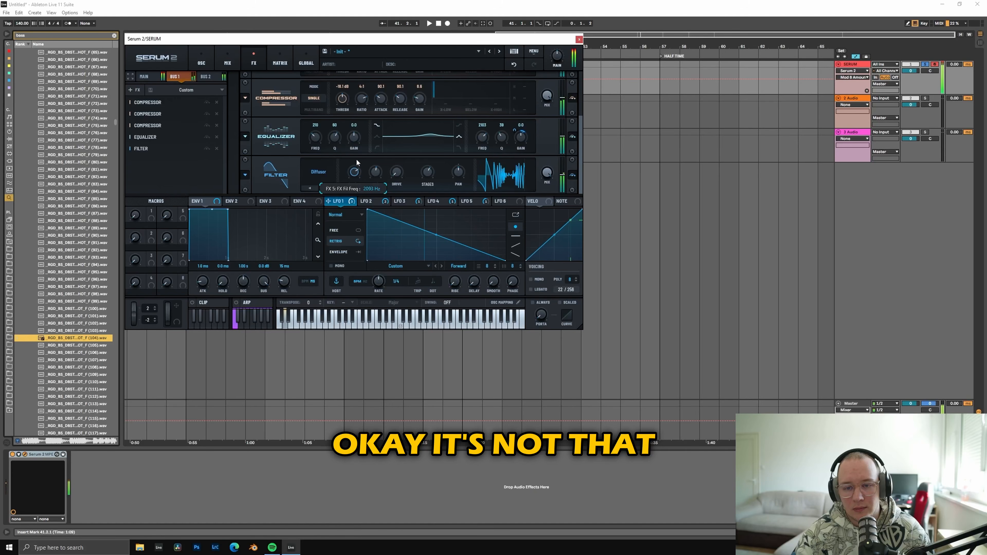
{"action": "left_click_drag", "start_coordinate": [425, 175], "coordinate": [372, 164]}
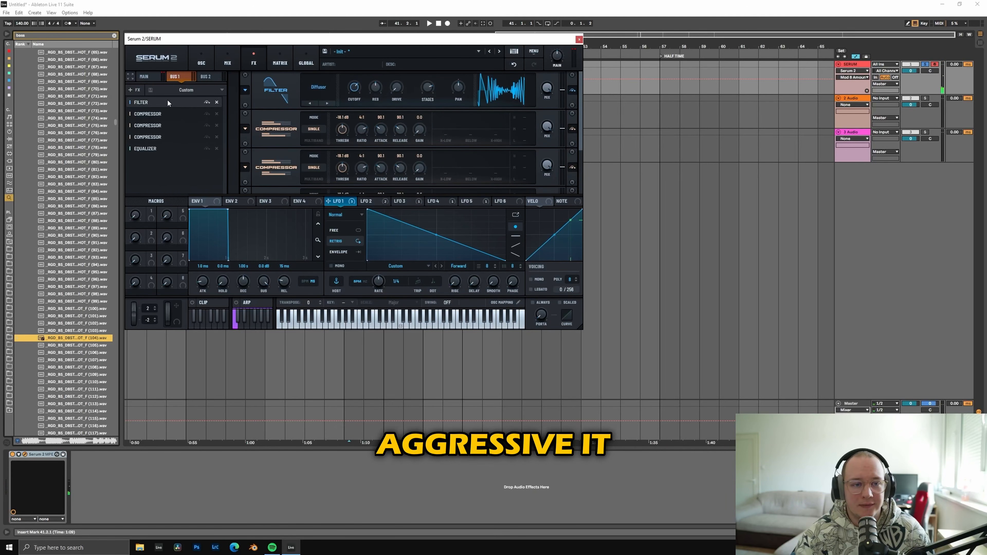
Step: Pull bus 1's level all the way down in the mixer so only bus 2 is heard
{"action": "left_click", "coordinate": [212, 77]}
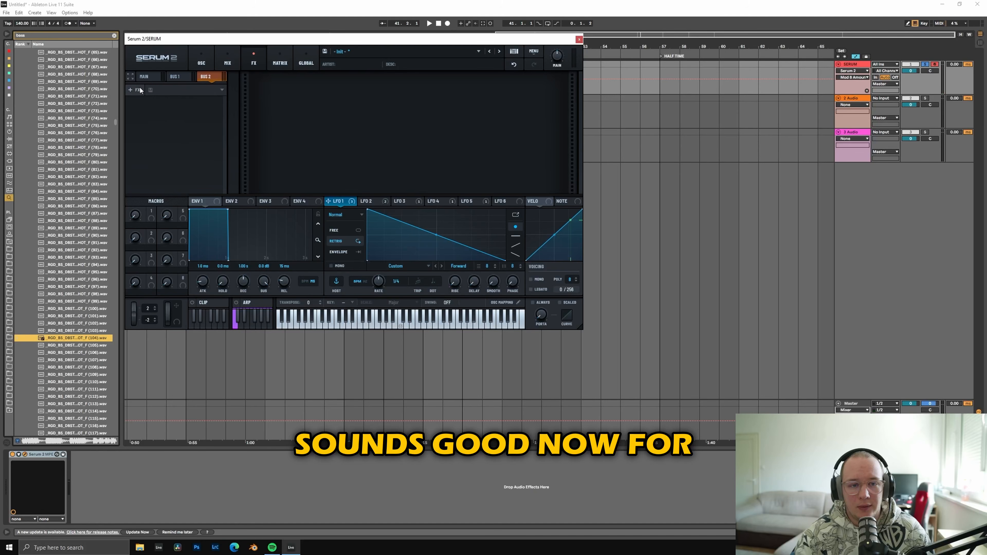
{"action": "left_click", "coordinate": [228, 60]}
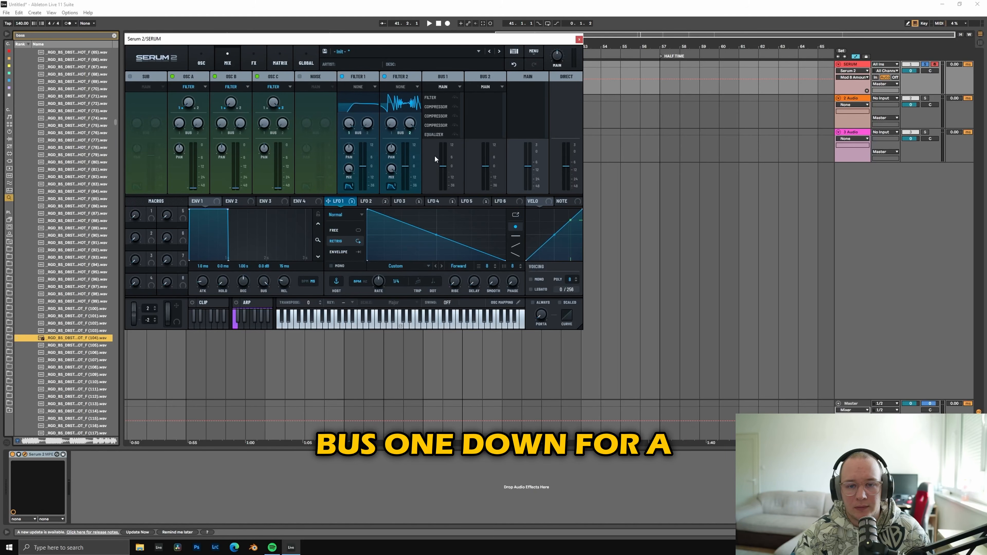
{"action": "left_click_drag", "start_coordinate": [443, 167], "coordinate": [442, 187]}
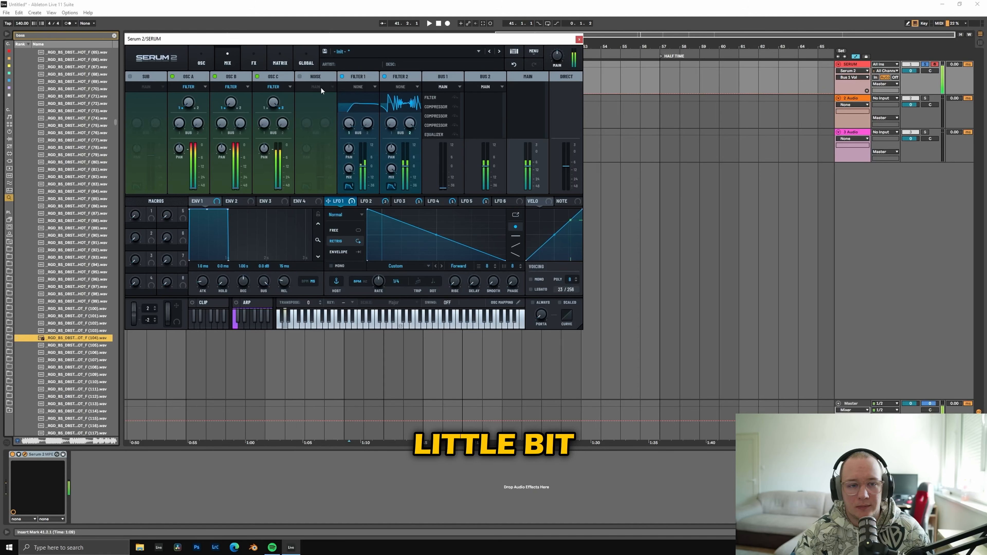
Step: Add a Tube distortion to bus 2, duplicate it and set the duplicate's type to Soft Sat
{"action": "left_click", "coordinate": [256, 56]}
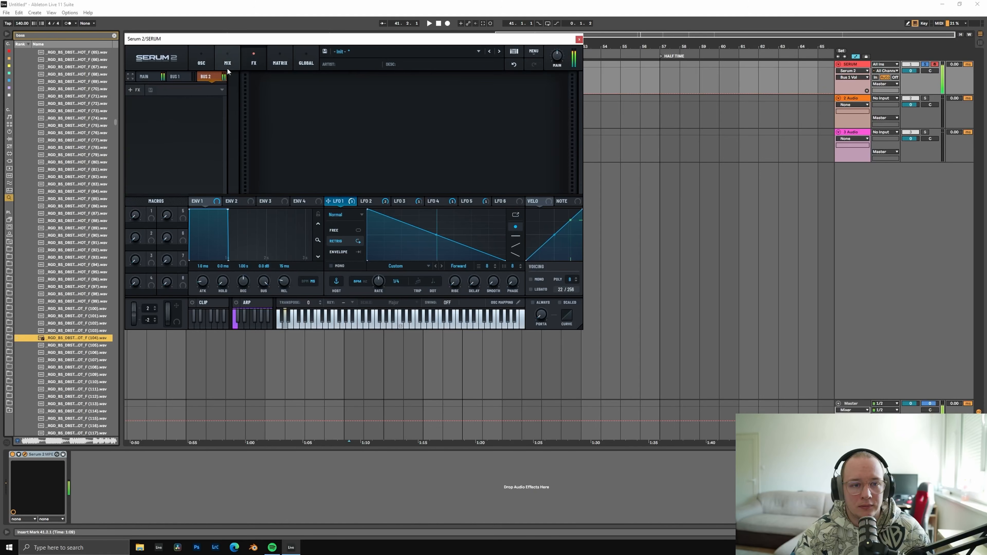
{"action": "left_click", "coordinate": [136, 89]}
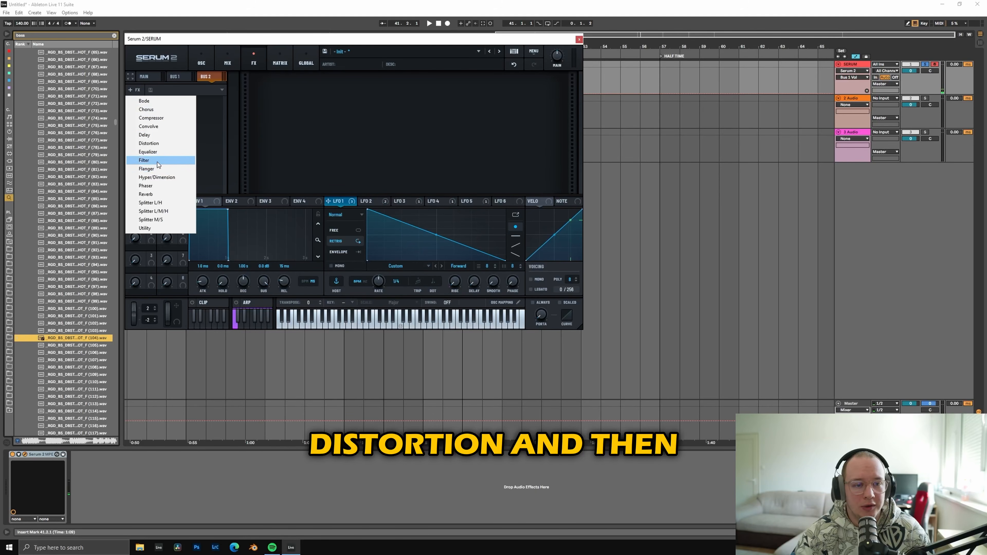
{"action": "left_click", "coordinate": [156, 143]}
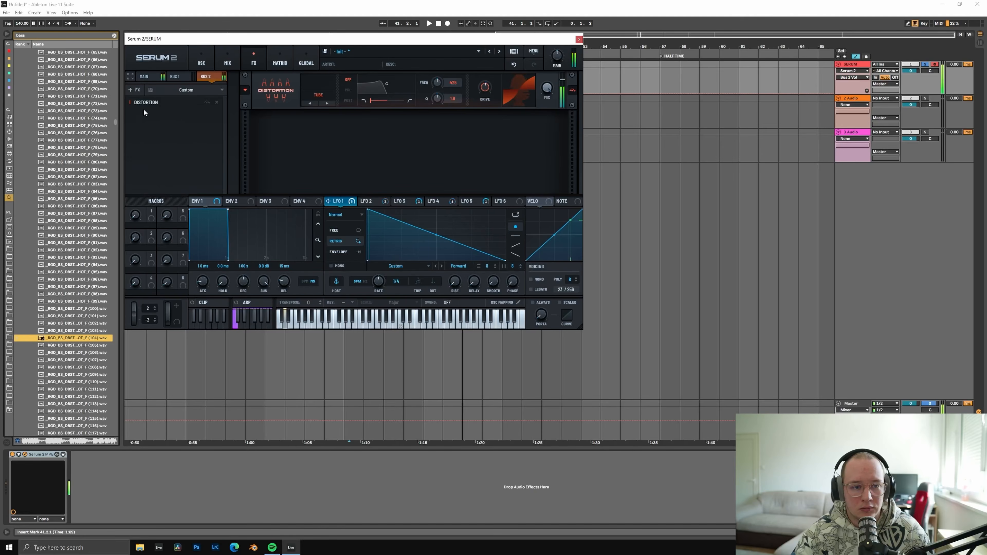
{"action": "left_click_drag", "start_coordinate": [160, 107], "coordinate": [160, 114]}
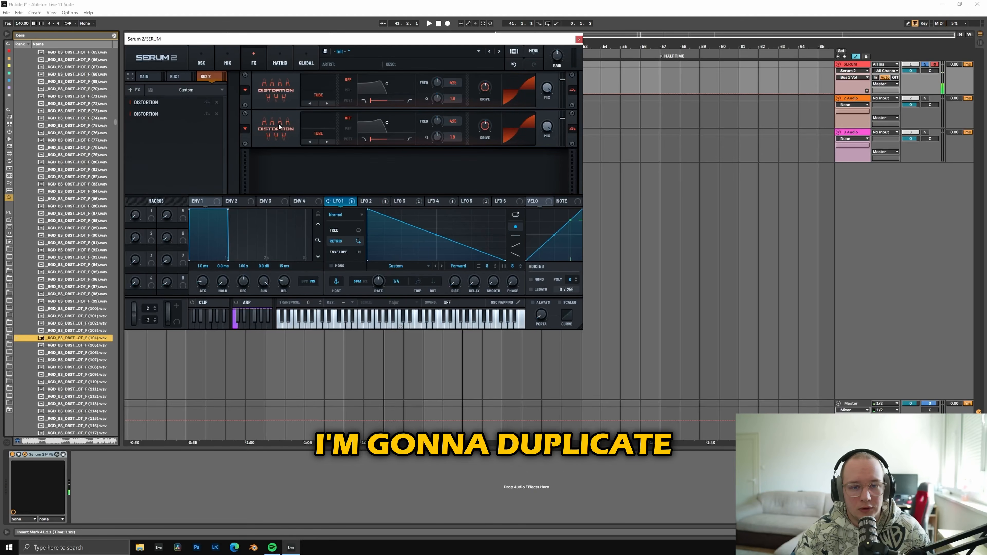
{"action": "left_click", "coordinate": [318, 134]}
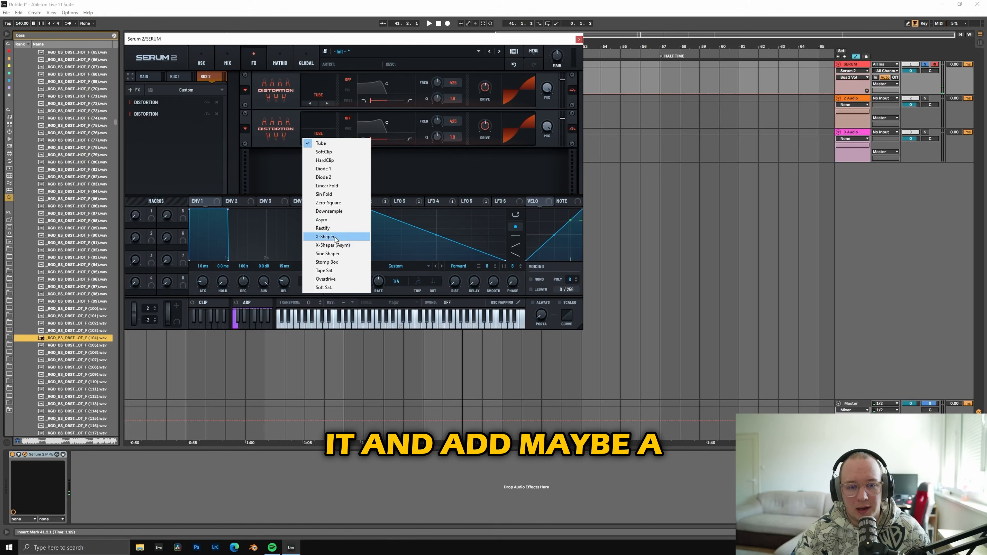
{"action": "left_click", "coordinate": [359, 287]}
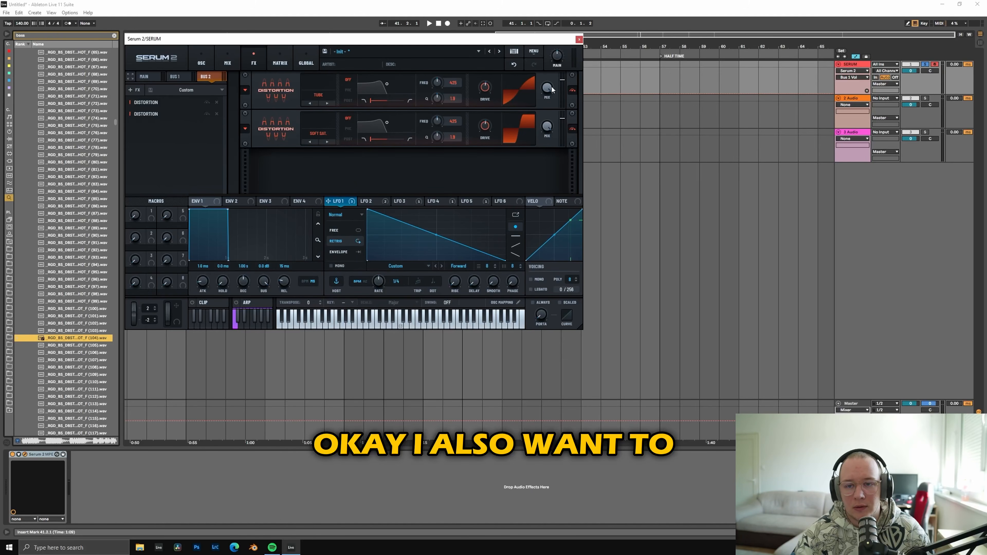
Step: Adjust the Tube distortion's mix and the Soft Sat distortion's drive, and set the Soft Sat mix to about 55%
{"action": "left_click_drag", "start_coordinate": [547, 88], "coordinate": [546, 113]}
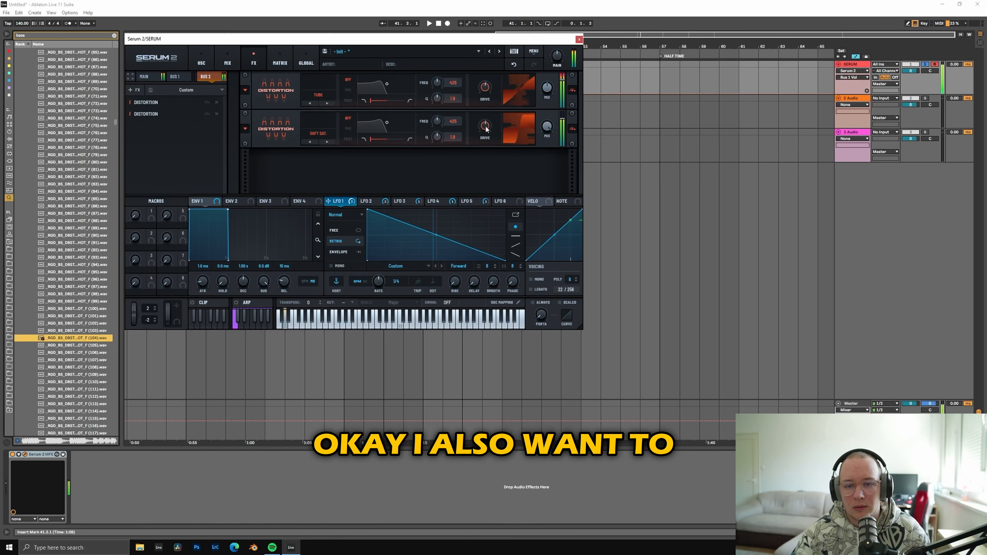
{"action": "left_click_drag", "start_coordinate": [486, 130], "coordinate": [487, 139]}
{"action": "left_click_drag", "start_coordinate": [546, 126], "coordinate": [534, 156]}
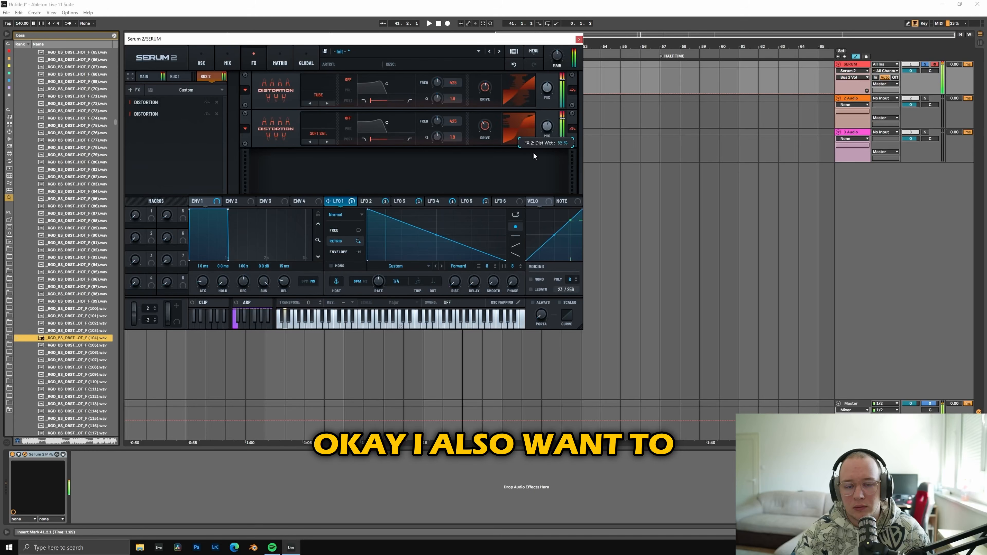
Step: Add a Hyper/Dimension effect to bus 2 and move it ahead of both distortions
{"action": "left_click", "coordinate": [135, 89]}
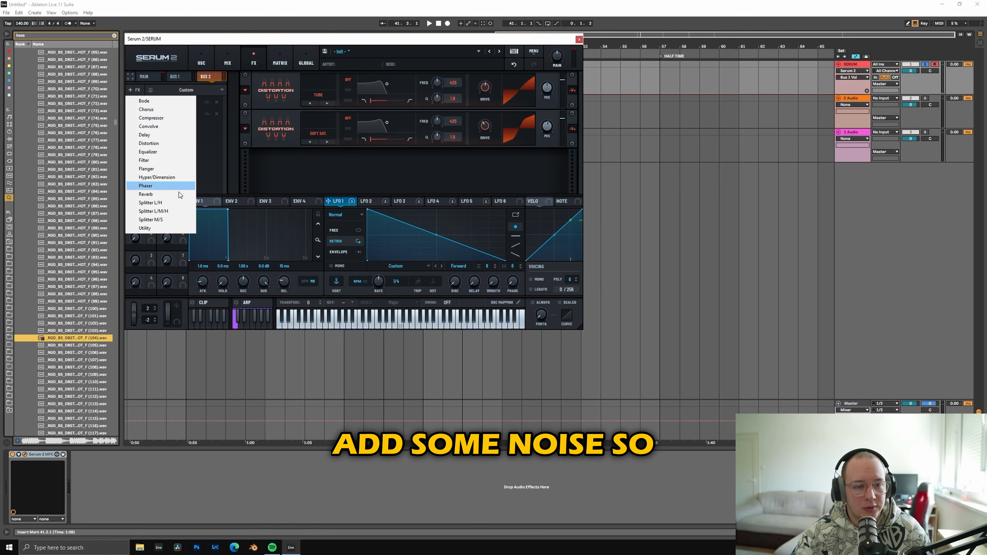
{"action": "left_click", "coordinate": [157, 177]}
{"action": "left_click_drag", "start_coordinate": [169, 126], "coordinate": [171, 102]}
Step: Add a Splitter L/H to bus 2 and move the Hyper/Dimension effect into its highs band
{"action": "left_click", "coordinate": [134, 89]}
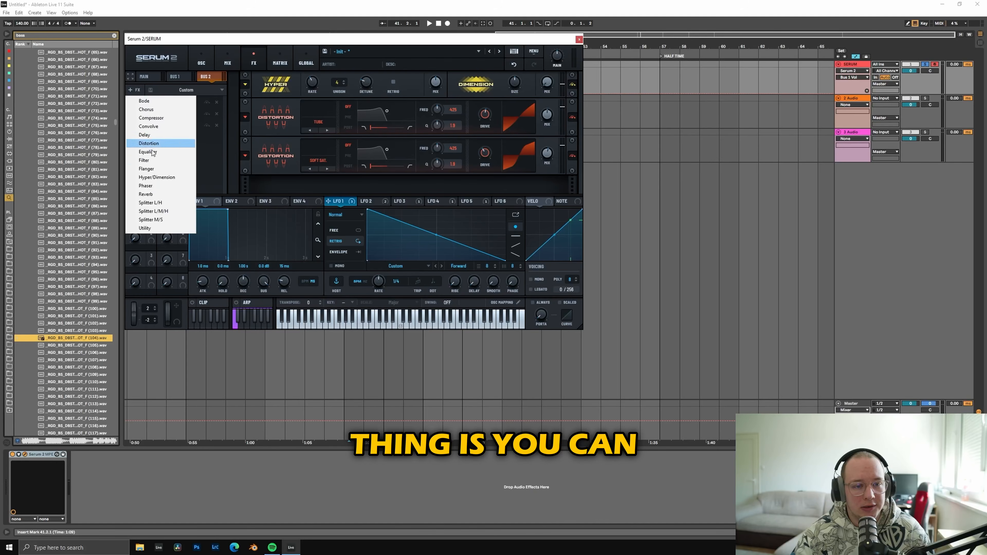
{"action": "left_click", "coordinate": [158, 203]}
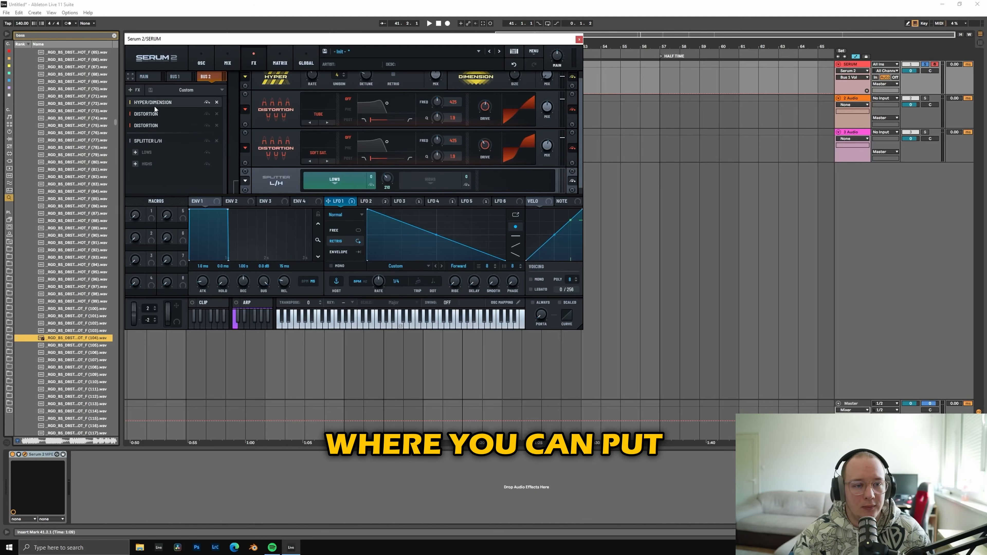
{"action": "left_click_drag", "start_coordinate": [154, 103], "coordinate": [148, 170]}
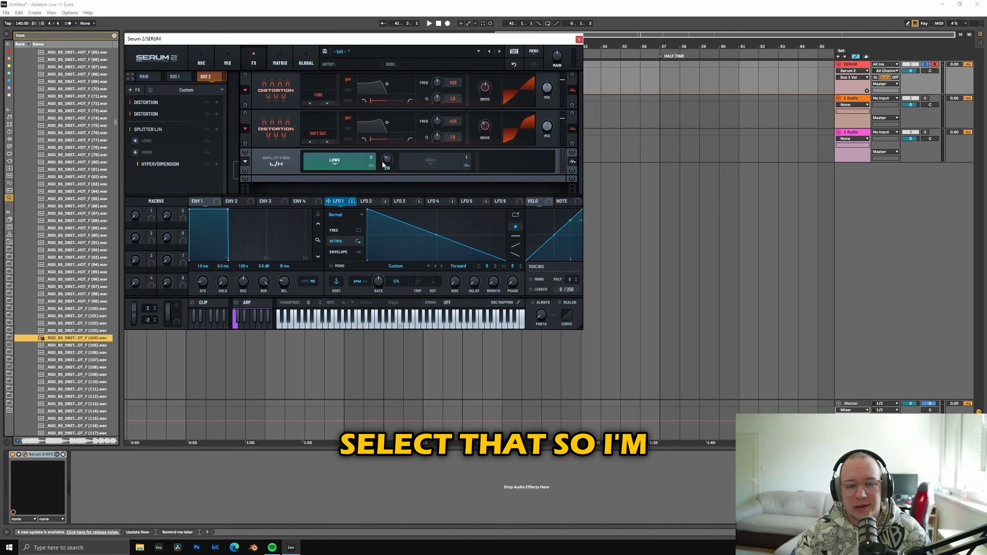
Step: Raise the splitter's crossover frequency and adjust the Hyper mix with 7 unison voices in the highs band
{"action": "left_click_drag", "start_coordinate": [383, 162], "coordinate": [392, 153]}
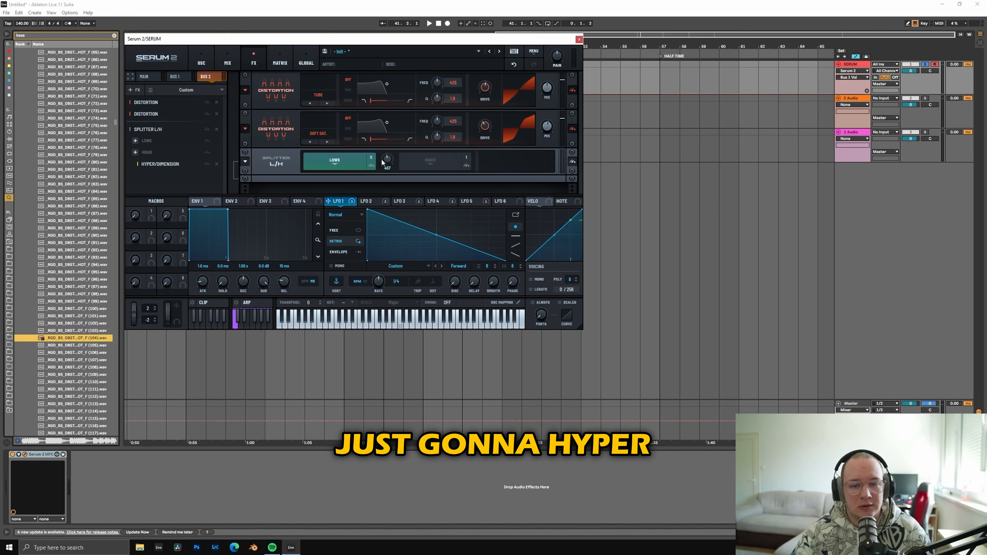
{"action": "left_click", "coordinate": [431, 160]}
{"action": "scroll", "coordinate": [542, 170], "scroll_direction": "down", "scroll_amount": 1}
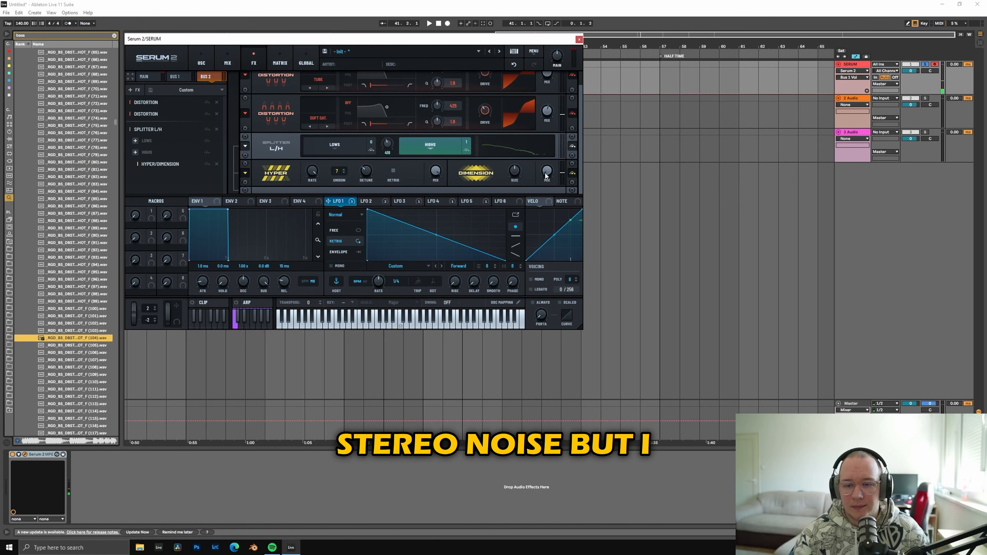
{"action": "left_click_drag", "start_coordinate": [432, 171], "coordinate": [426, 185]}
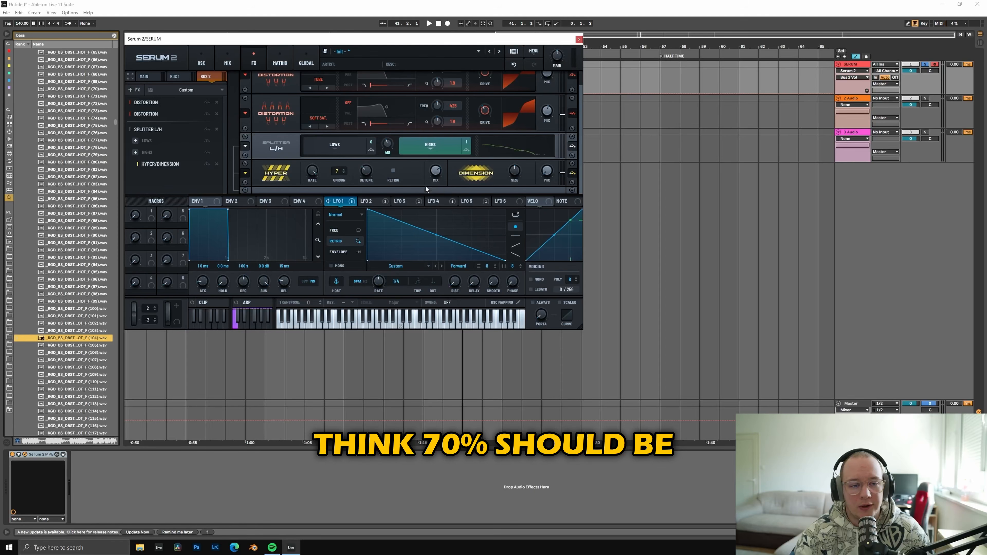
Step: Add an Equalizer to the splitter's highs band and modulate its high-band gain with LFO 1 by about 32%
{"action": "left_click", "coordinate": [135, 152]}
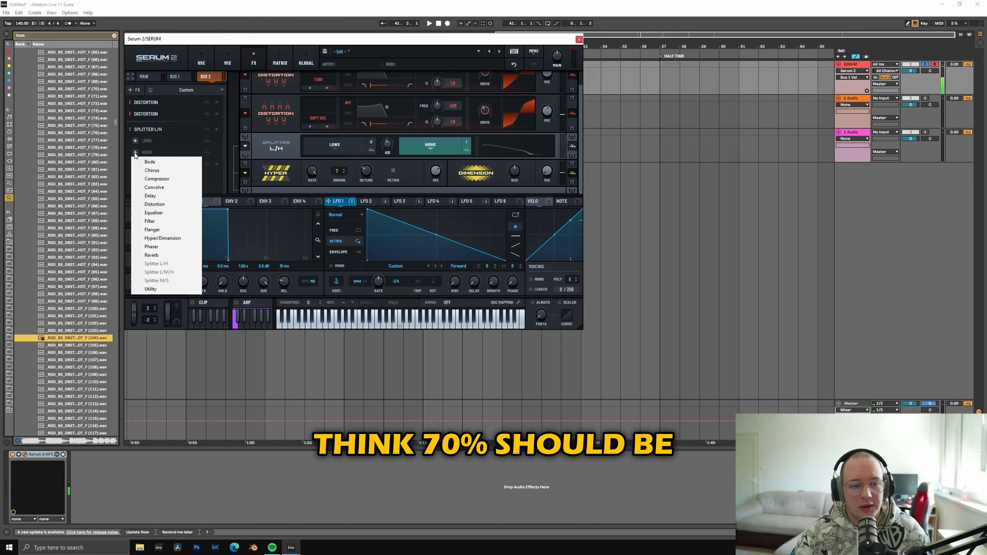
{"action": "left_click", "coordinate": [163, 216]}
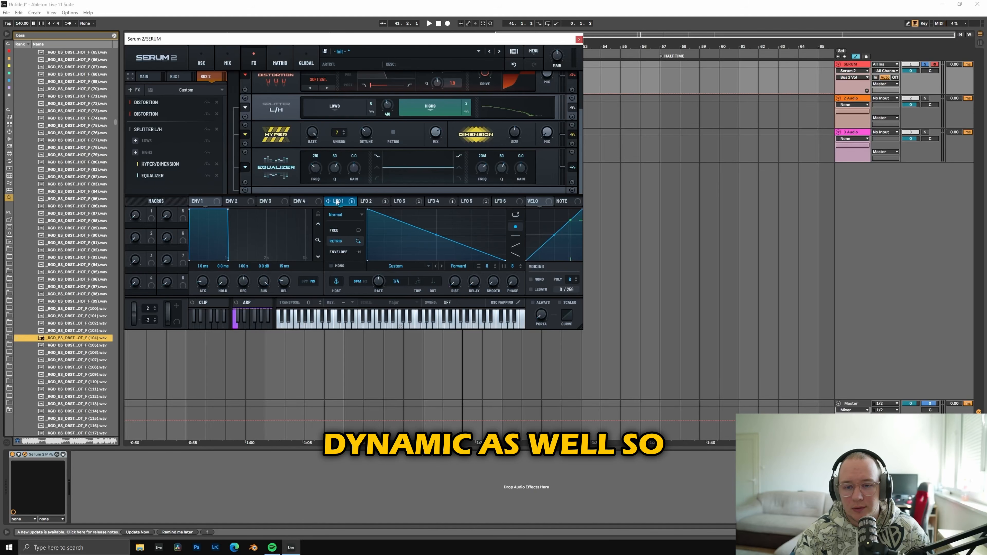
{"action": "left_click_drag", "start_coordinate": [336, 202], "coordinate": [521, 168]}
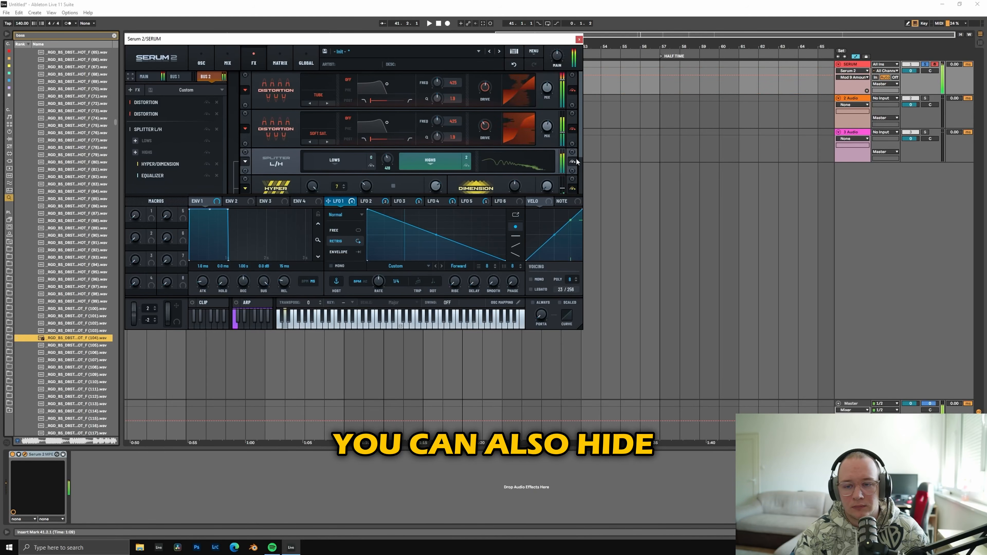
{"action": "left_click_drag", "start_coordinate": [580, 154], "coordinate": [584, 191]}
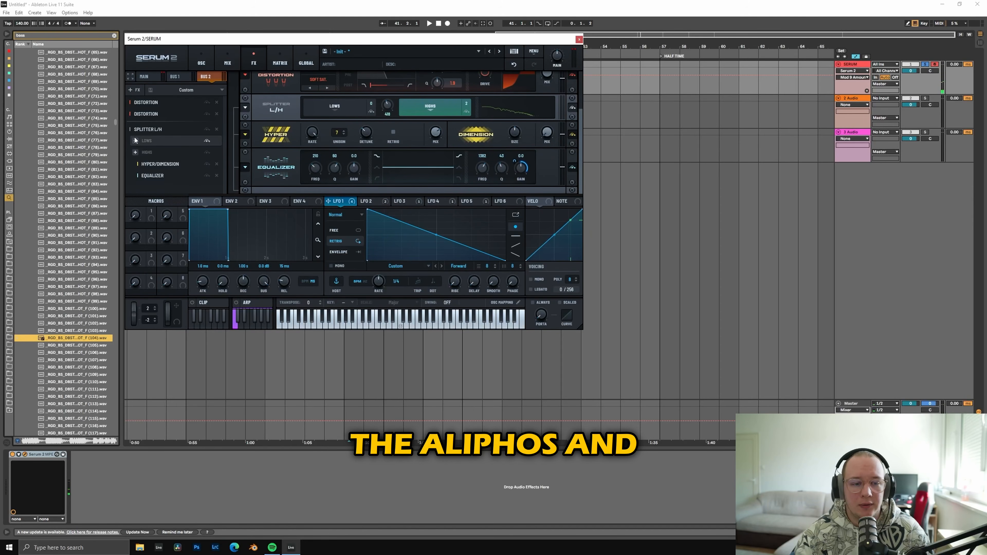
Step: Expand the effects view and make the equalizer's low band a low cut, Q about 48, with LFO 1 modulating its frequency
{"action": "left_click", "coordinate": [134, 76]}
{"action": "left_click", "coordinate": [133, 76]}
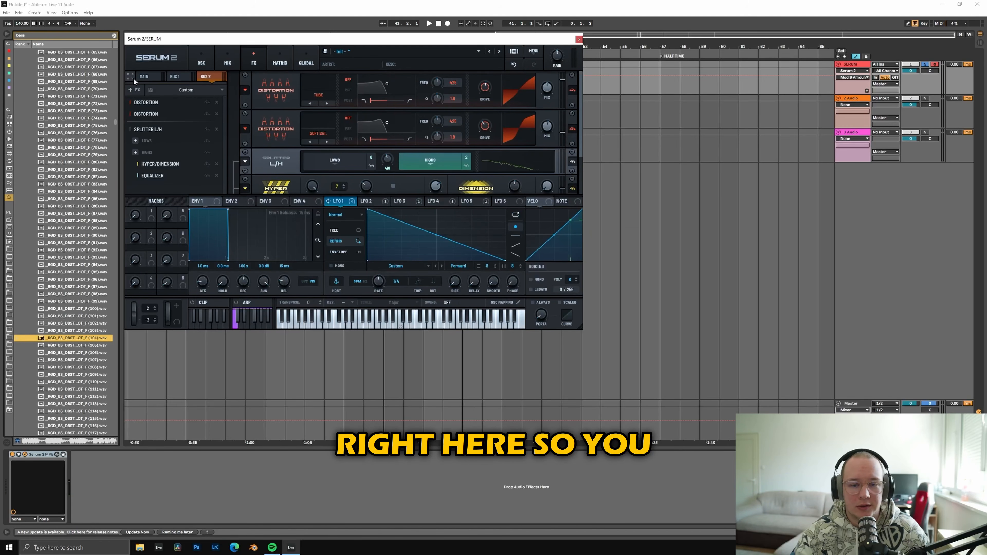
{"action": "left_click", "coordinate": [133, 77]}
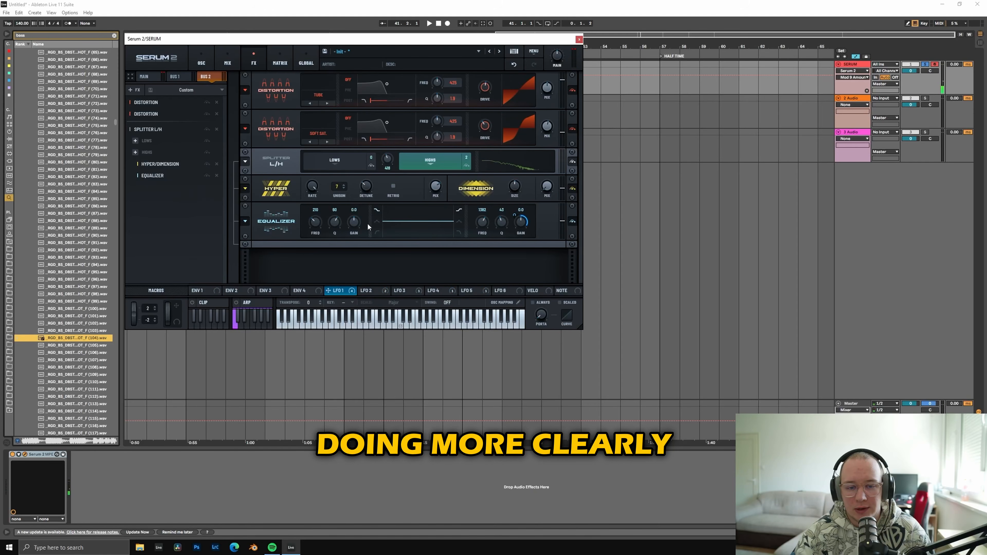
{"action": "left_click", "coordinate": [375, 223]}
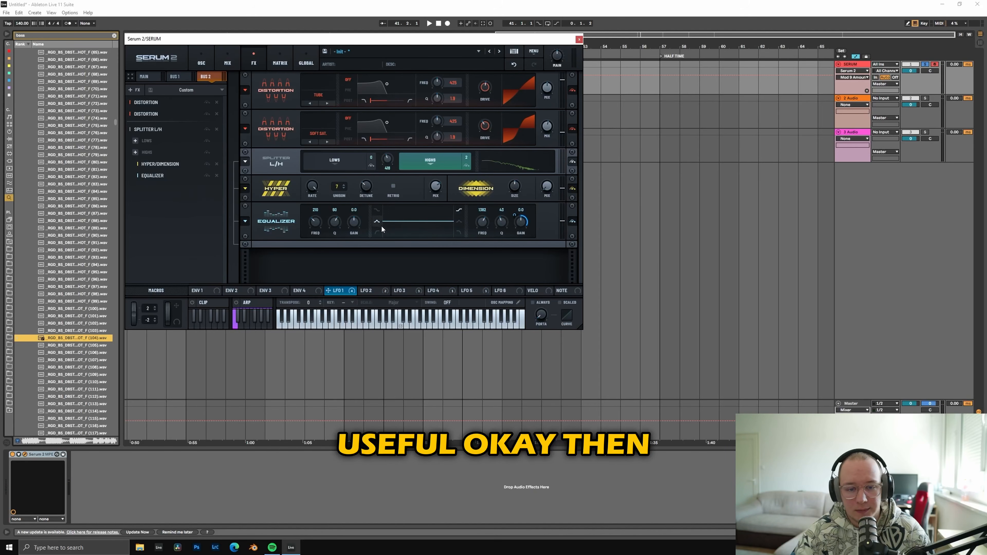
{"action": "left_click", "coordinate": [377, 233]}
{"action": "left_click_drag", "start_coordinate": [334, 223], "coordinate": [335, 232]}
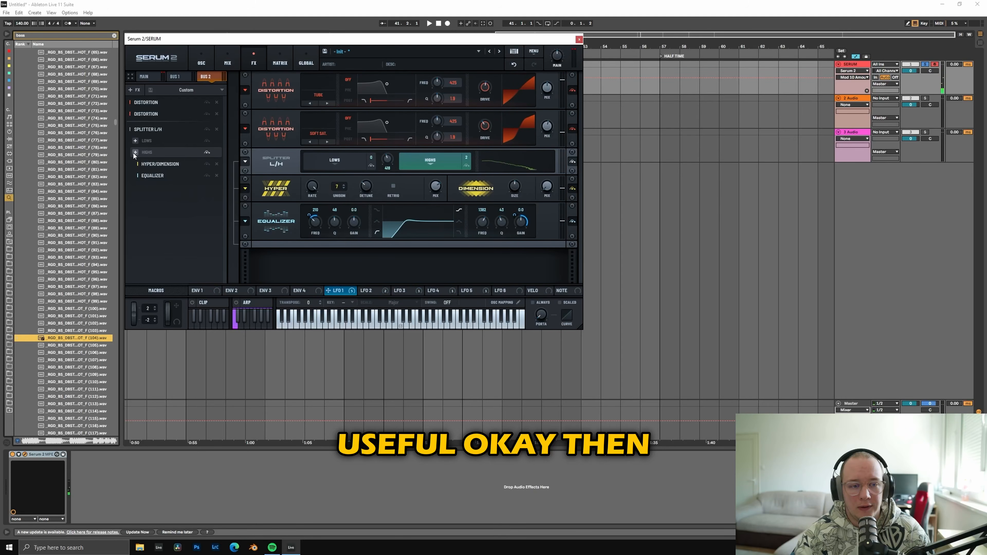
Step: Add a multiband Compressor to the highs band, with LFO 1 modulating its gain and the ratio set to 6:1
{"action": "left_click", "coordinate": [134, 151]}
{"action": "left_click", "coordinate": [218, 188]}
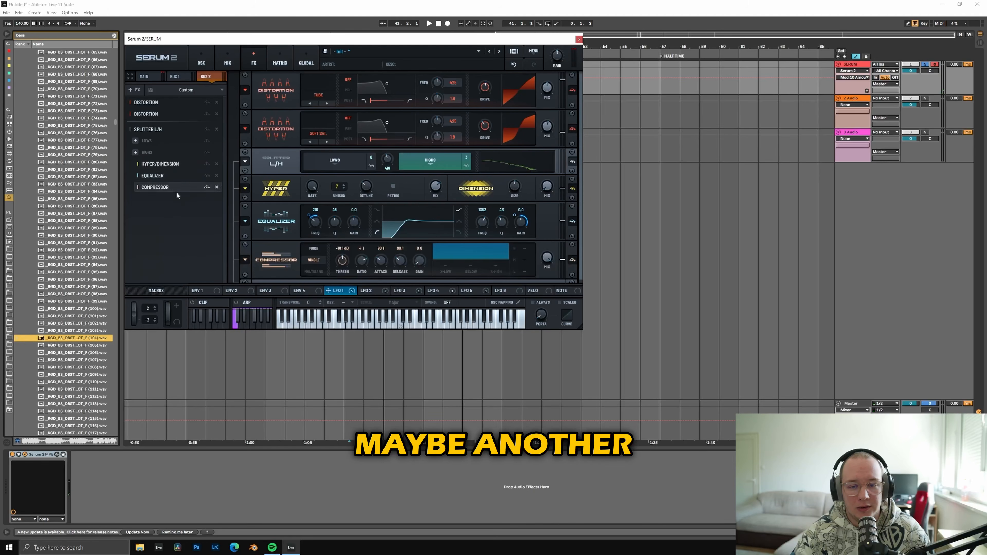
{"action": "left_click", "coordinate": [314, 270]}
{"action": "left_click_drag", "start_coordinate": [420, 261], "coordinate": [427, 246]}
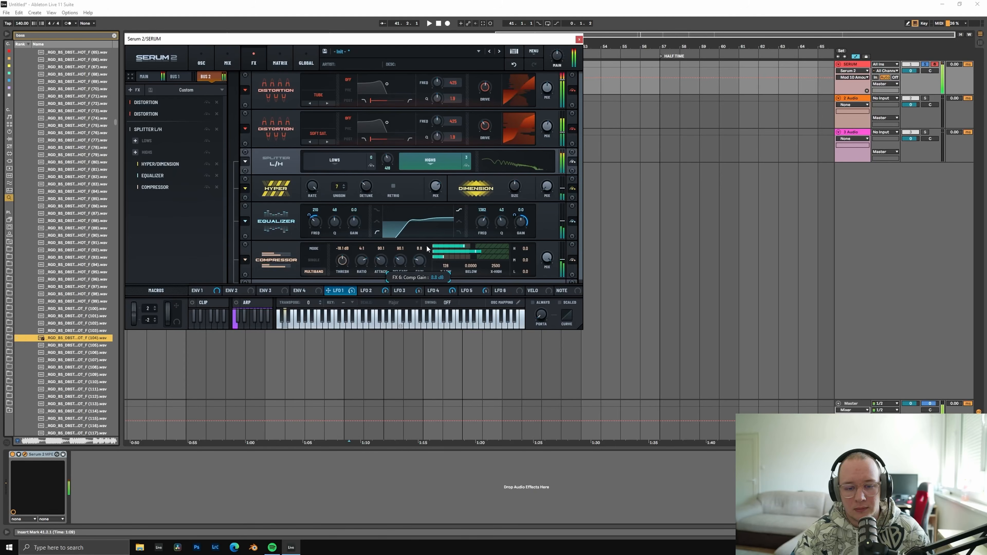
{"action": "left_click_drag", "start_coordinate": [328, 290], "coordinate": [415, 258]}
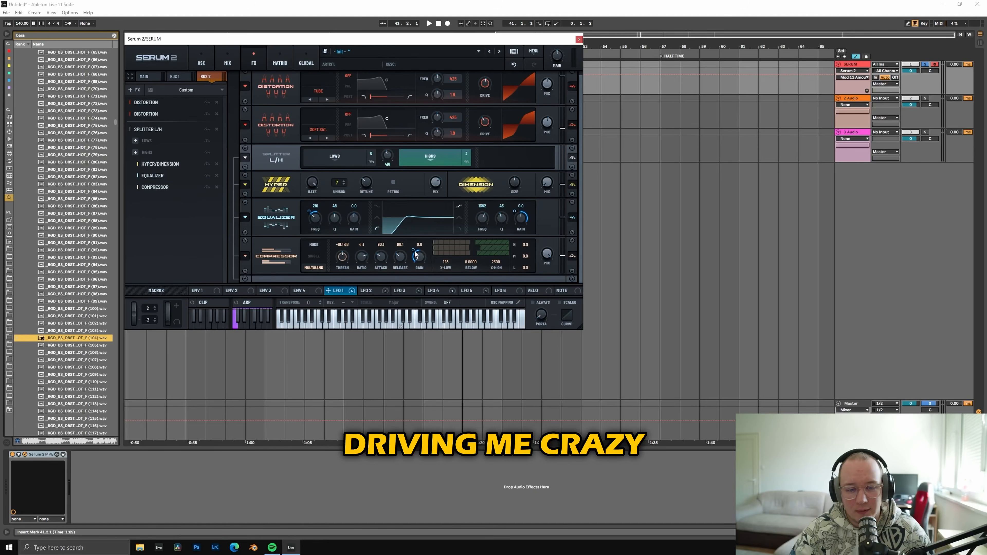
{"action": "left_click_drag", "start_coordinate": [361, 257], "coordinate": [362, 252]}
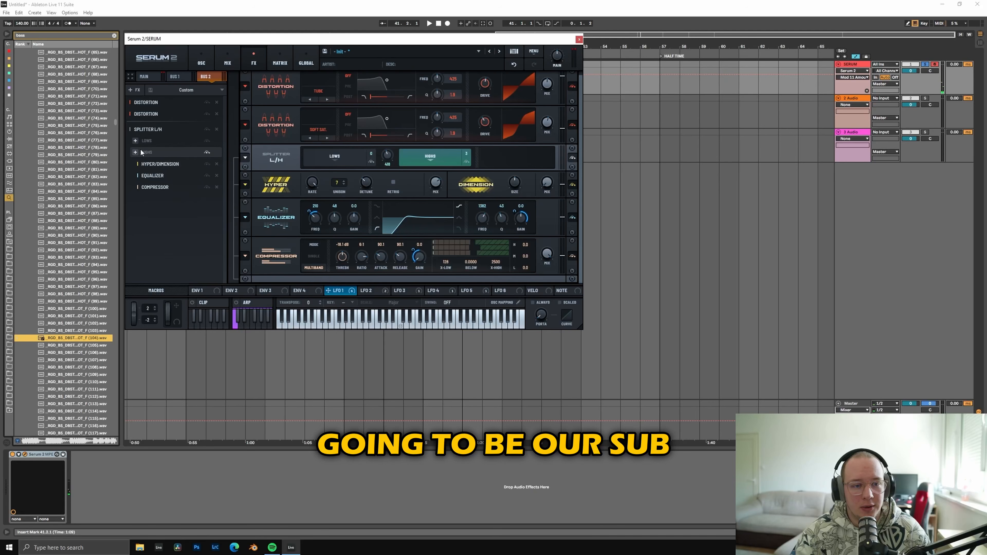
Step: Add a multiband Compressor after the splitter, with a longer release, threshold about -6 dB and gain about 1.6
{"action": "left_click", "coordinate": [138, 90]}
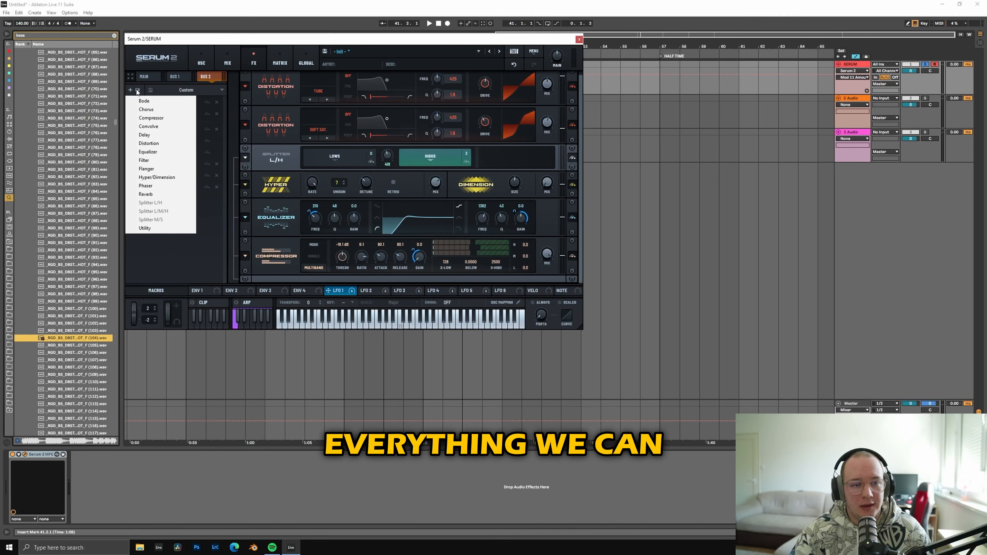
{"action": "left_click", "coordinate": [153, 120]}
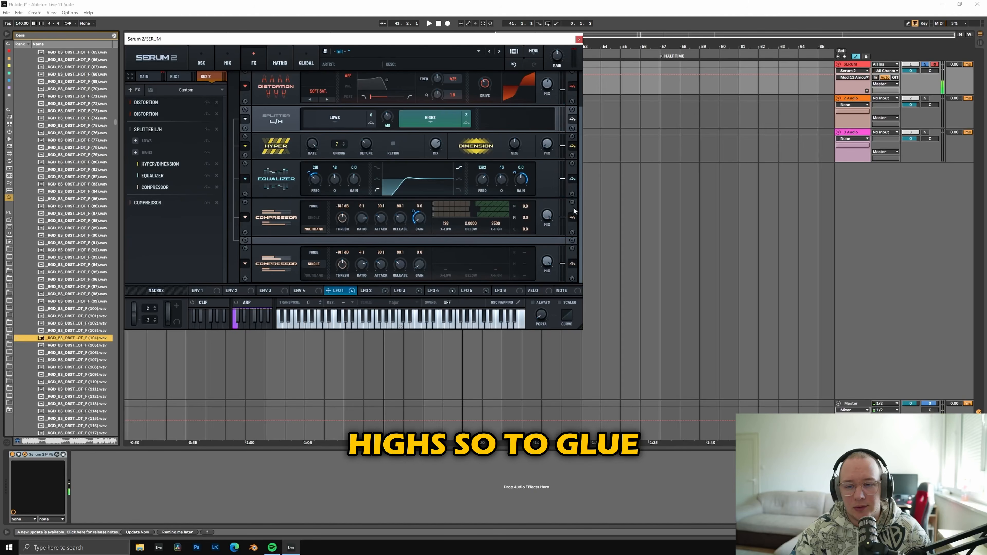
{"action": "left_click", "coordinate": [314, 274]}
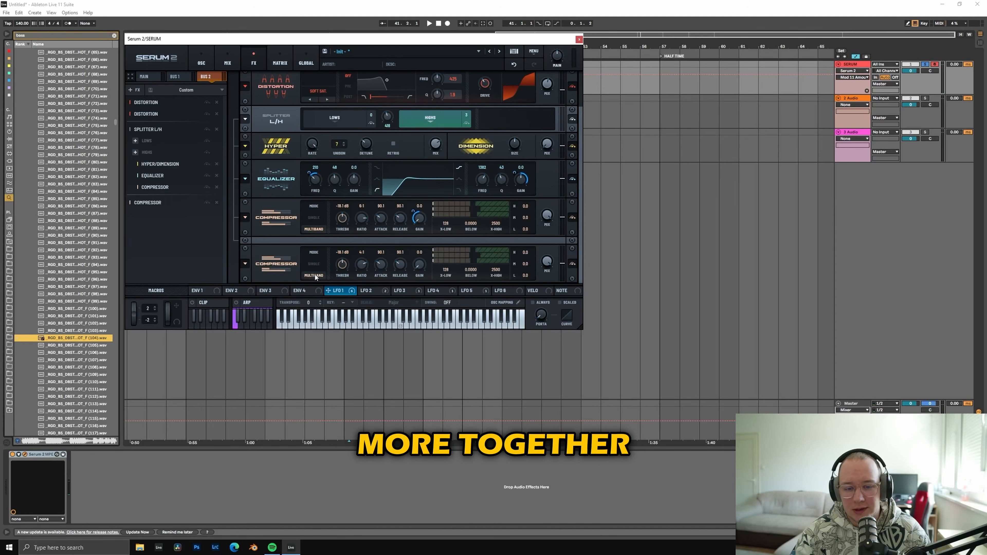
{"action": "left_click_drag", "start_coordinate": [420, 251], "coordinate": [420, 235]}
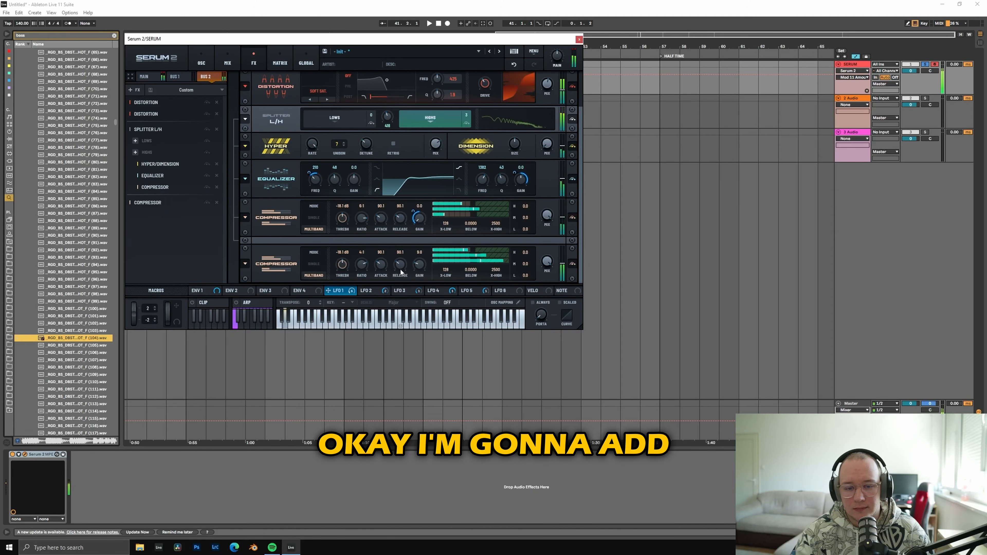
{"action": "left_click_drag", "start_coordinate": [401, 267], "coordinate": [406, 245]}
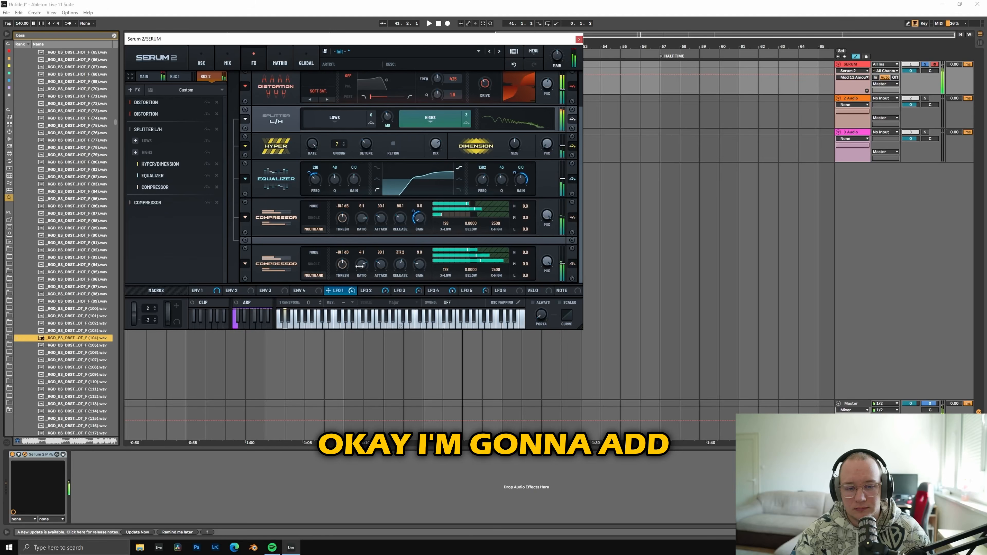
{"action": "left_click_drag", "start_coordinate": [342, 265], "coordinate": [336, 285]}
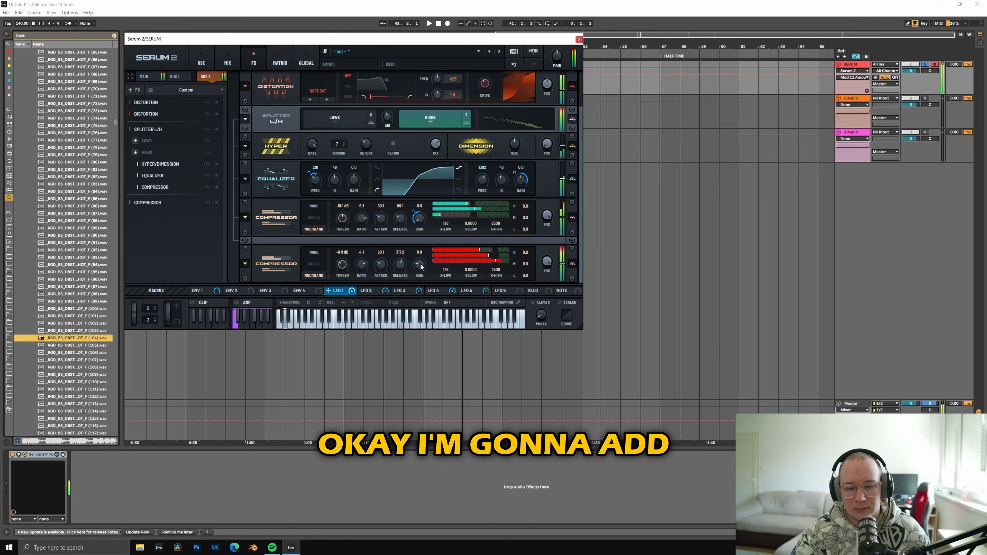
{"action": "left_click_drag", "start_coordinate": [420, 266], "coordinate": [420, 279]}
{"action": "left_click_drag", "start_coordinate": [342, 263], "coordinate": [341, 265]}
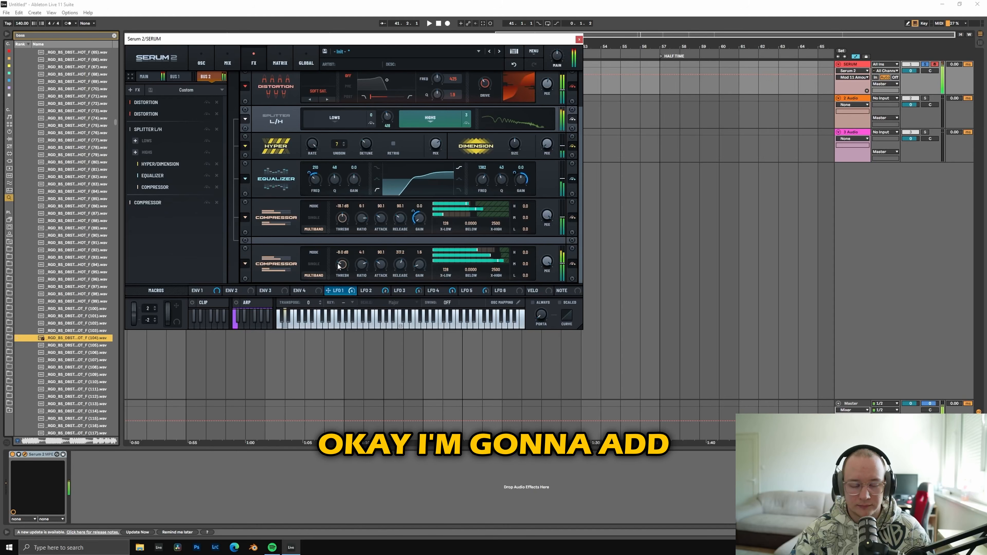
Step: Add an Equalizer at the end of bus 2 with both bands as peaks cut by -24 dB in the low mids
{"action": "left_click", "coordinate": [133, 91]}
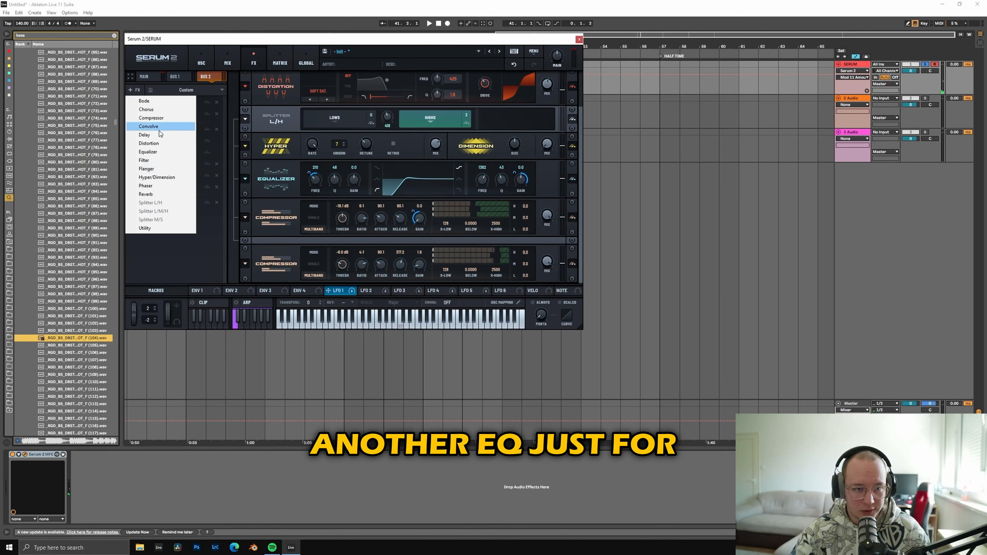
{"action": "left_click", "coordinate": [158, 152]}
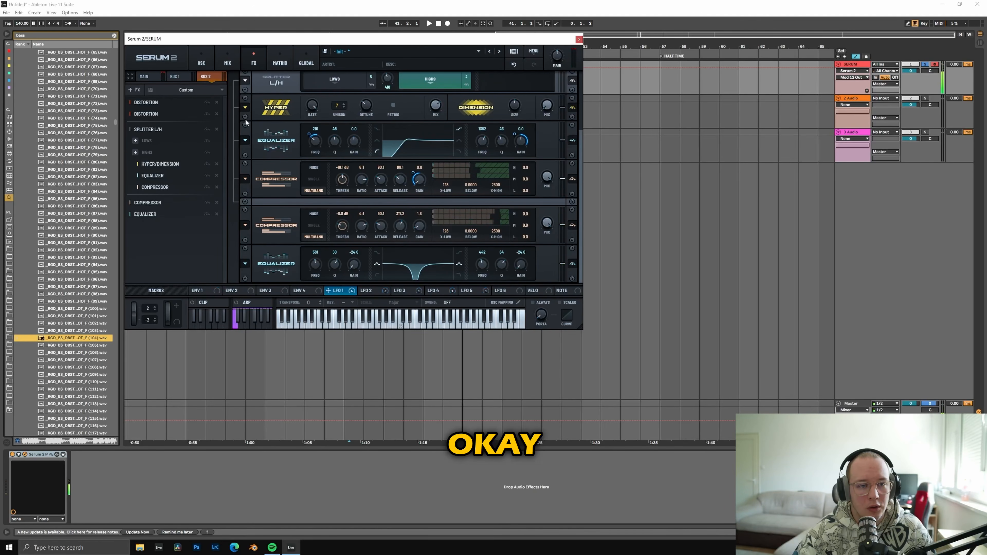
Step: Bring bus 1's level back up in the mixer so both buses are heard together
{"action": "left_click", "coordinate": [177, 76]}
{"action": "left_click", "coordinate": [281, 59]}
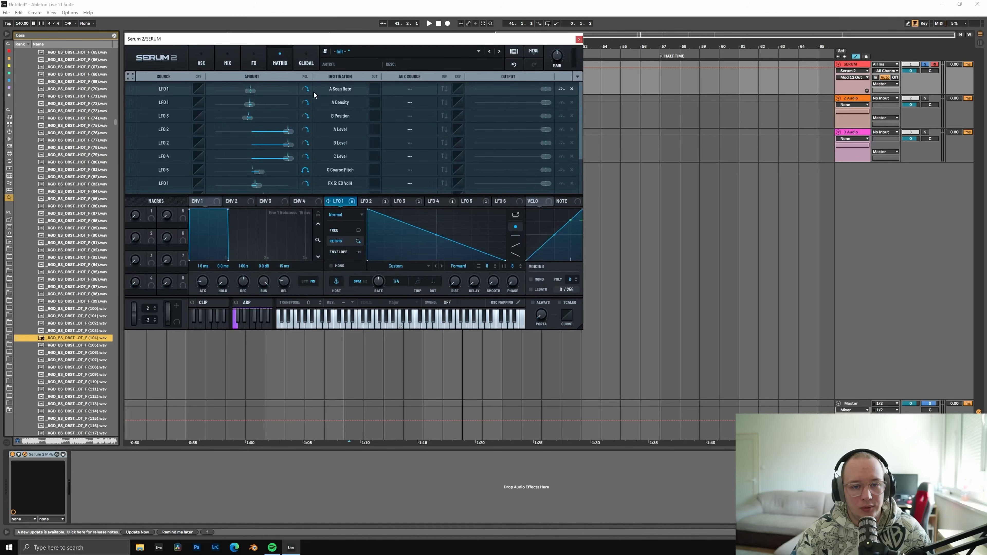
{"action": "left_click", "coordinate": [227, 60]}
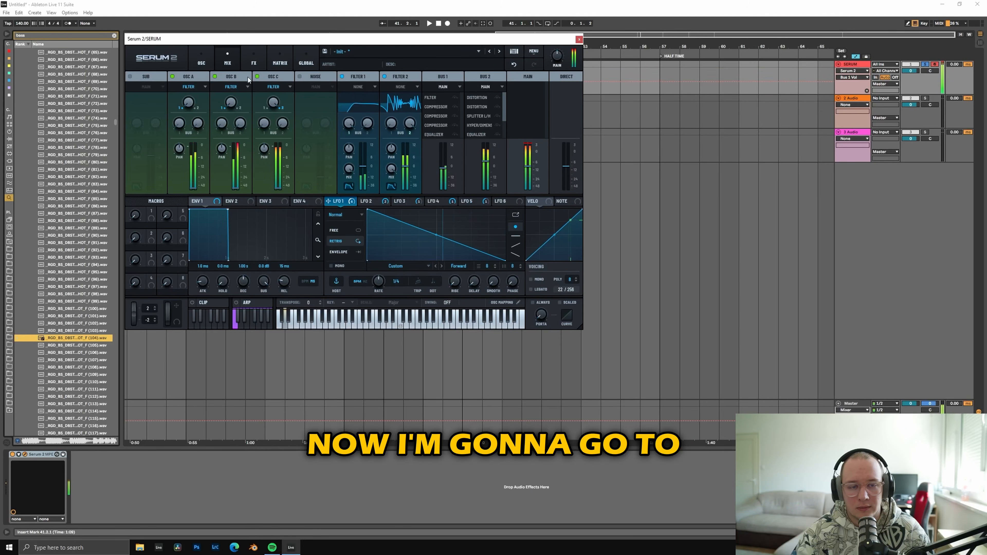
{"action": "left_click", "coordinate": [205, 63]}
{"action": "left_click", "coordinate": [232, 60]}
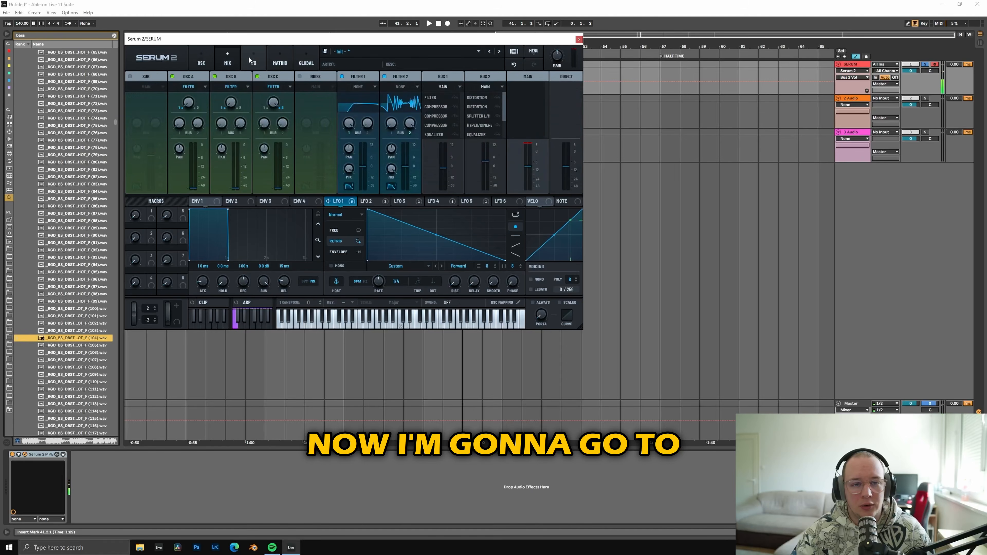
Step: Add a Splitter L/H to the main bus effects chain
{"action": "left_click", "coordinate": [251, 59]}
{"action": "left_click", "coordinate": [144, 77]}
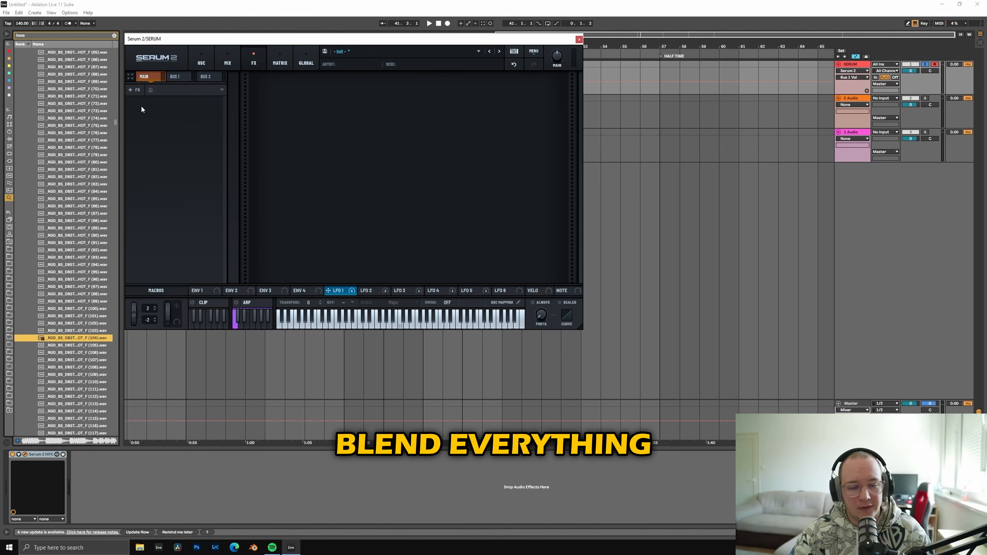
{"action": "left_click", "coordinate": [142, 90]}
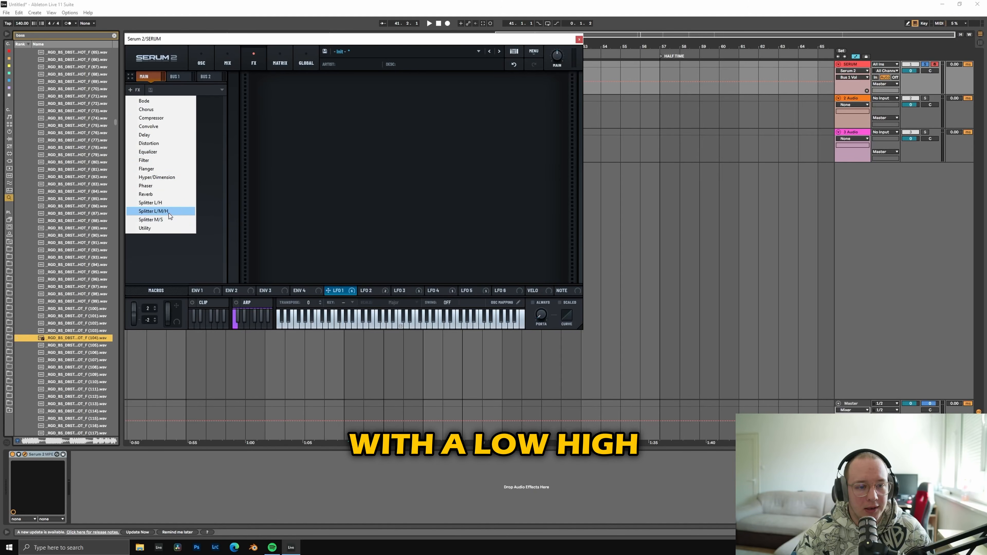
{"action": "left_click", "coordinate": [168, 203]}
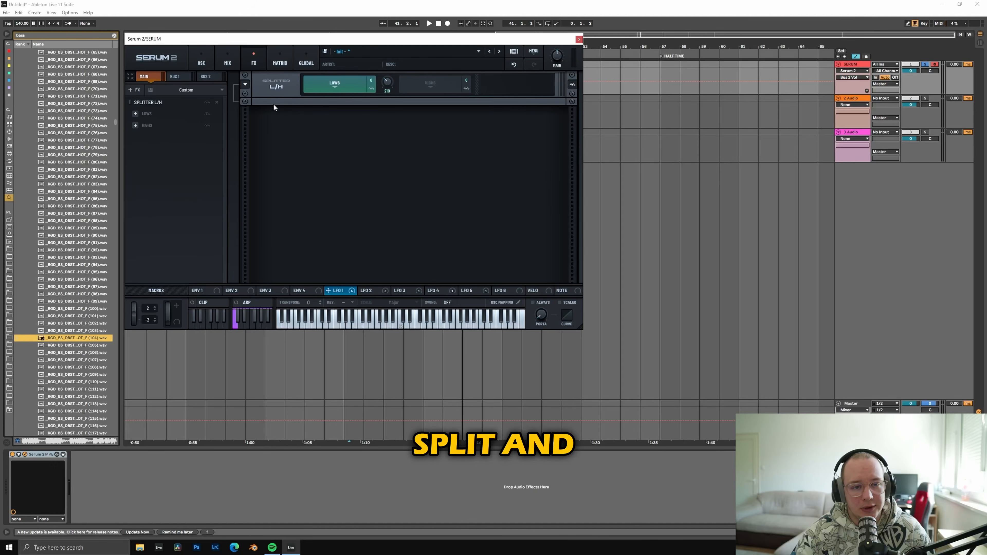
Step: Try a Bode frequency shifter on the highs of the splitter, adjusting its shift and range, and remove it again
{"action": "left_click", "coordinate": [135, 125]}
{"action": "left_click", "coordinate": [150, 134]}
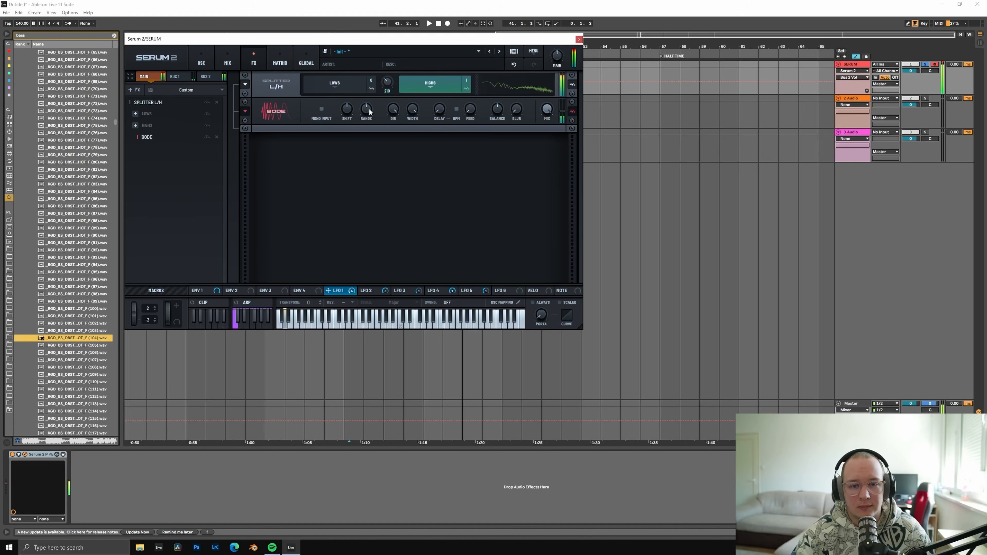
{"action": "left_click_drag", "start_coordinate": [369, 109], "coordinate": [347, 113]}
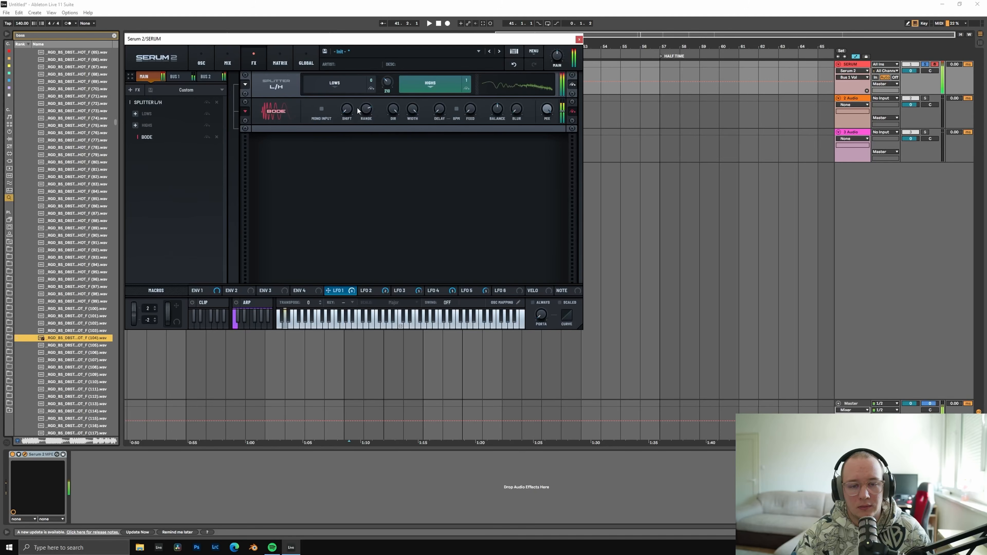
{"action": "left_click_drag", "start_coordinate": [349, 113], "coordinate": [356, 107]}
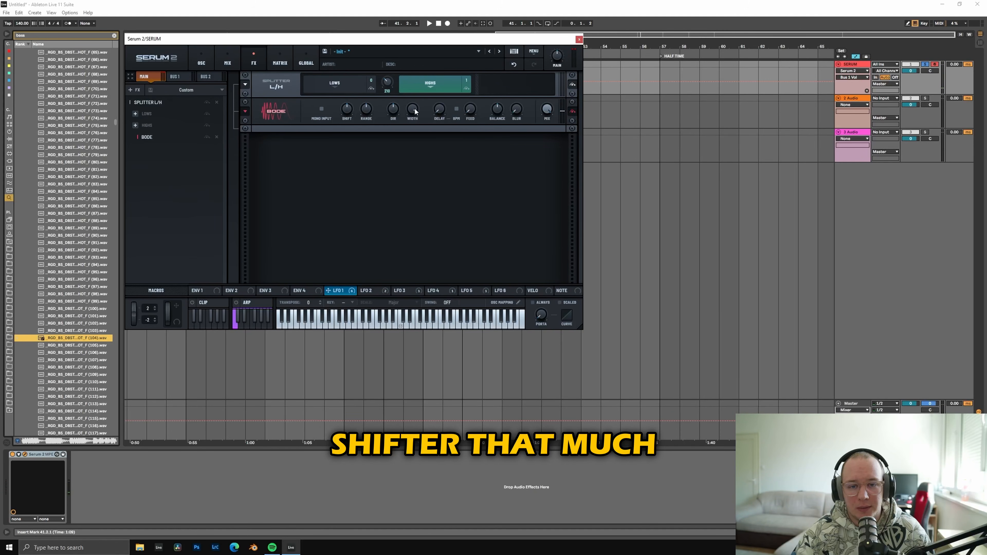
{"action": "mouse_move", "coordinate": [350, 111]}
{"action": "left_mouse_down"}
{"action": "mouse_move", "coordinate": [341, 129]}
{"action": "mouse_move", "coordinate": [347, 121]}
{"action": "left_mouse_up"}
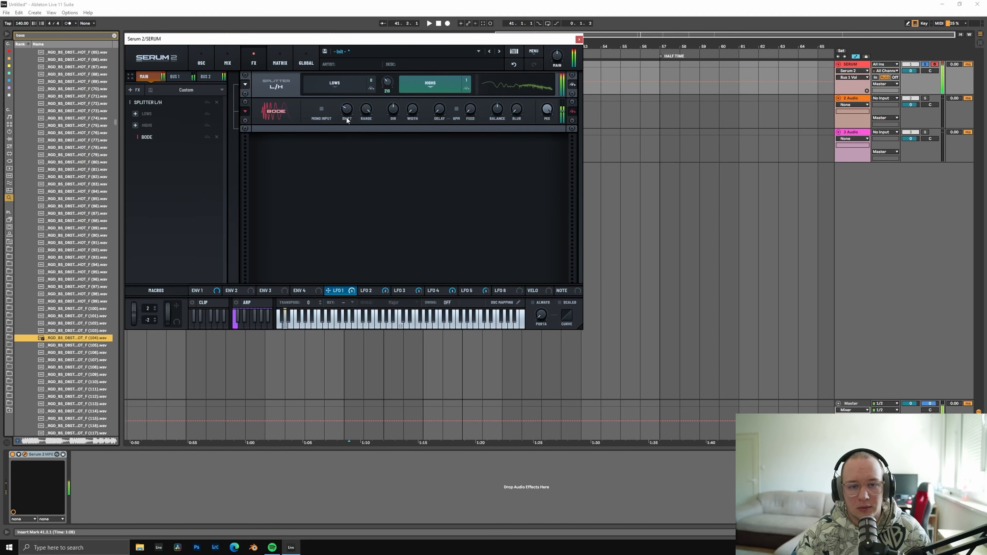
{"action": "left_click", "coordinate": [207, 137]}
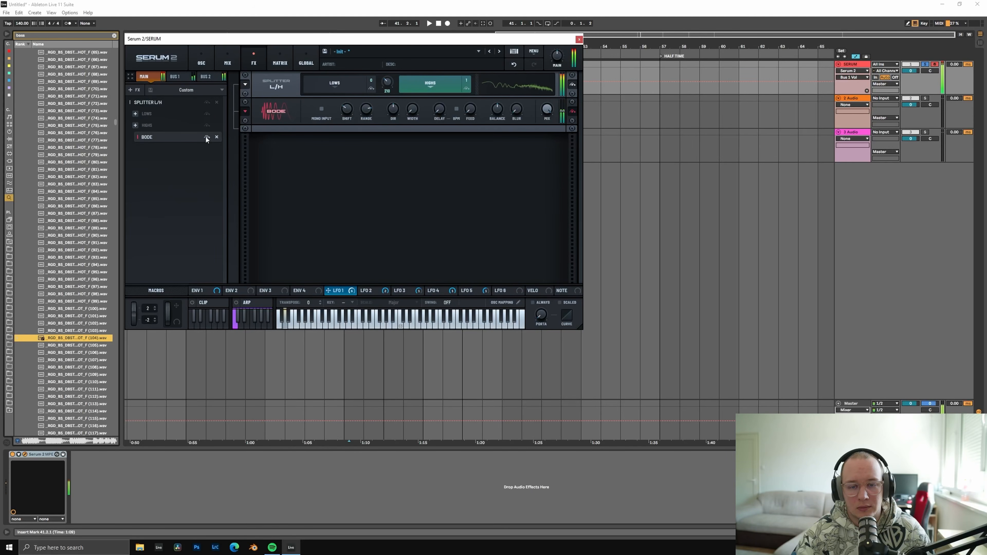
{"action": "left_click", "coordinate": [217, 137]}
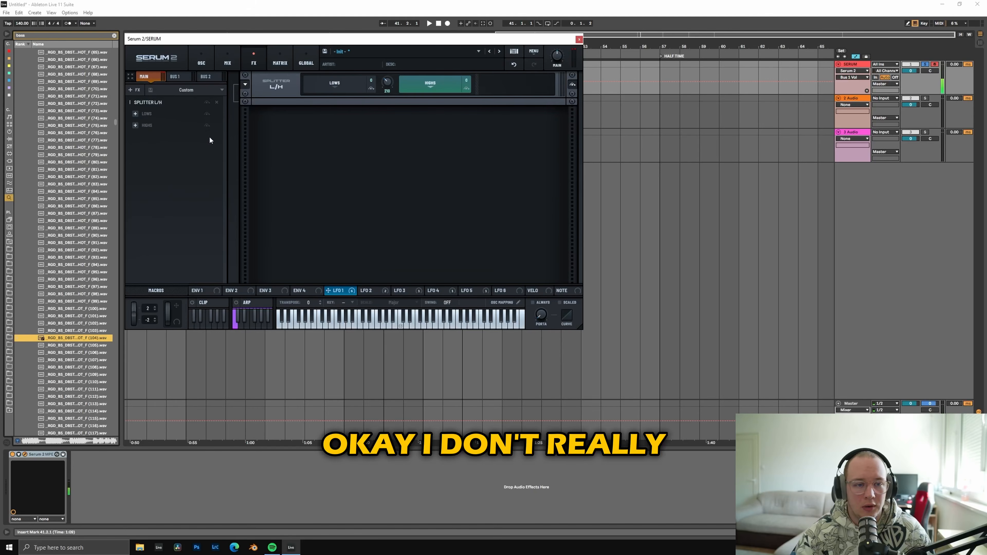
Step: Add a Convolve with an impact sample to the splitter's highs, shortening its decay, adjusting its size and setting the mix to about 49%
{"action": "left_click", "coordinate": [136, 126]}
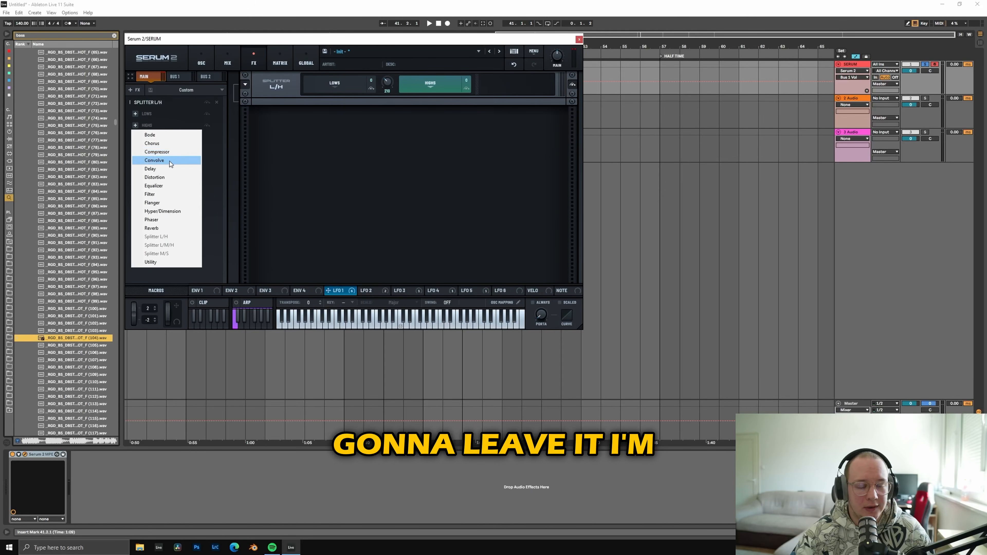
{"action": "left_click", "coordinate": [178, 156]}
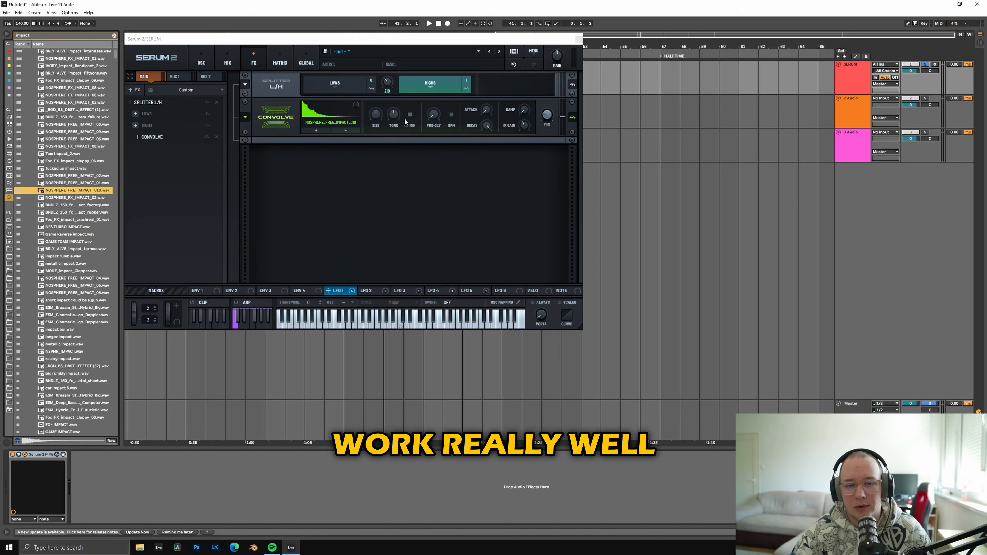
{"action": "left_click_drag", "start_coordinate": [495, 126], "coordinate": [475, 163]}
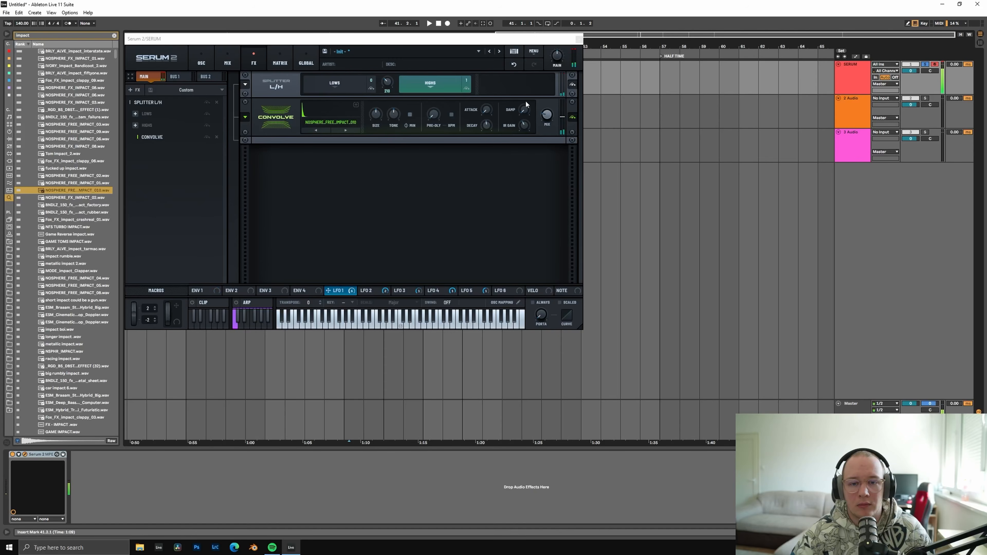
{"action": "left_click_drag", "start_coordinate": [486, 124], "coordinate": [487, 136]}
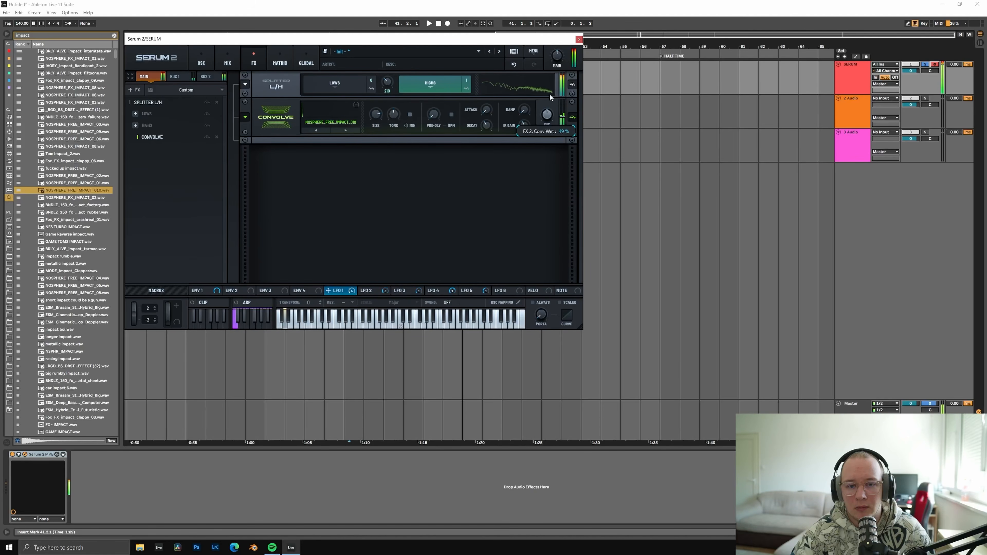
{"action": "mouse_move", "coordinate": [375, 114]}
{"action": "left_mouse_down"}
{"action": "mouse_move", "coordinate": [372, 155]}
{"action": "mouse_move", "coordinate": [382, 119]}
{"action": "left_mouse_up"}
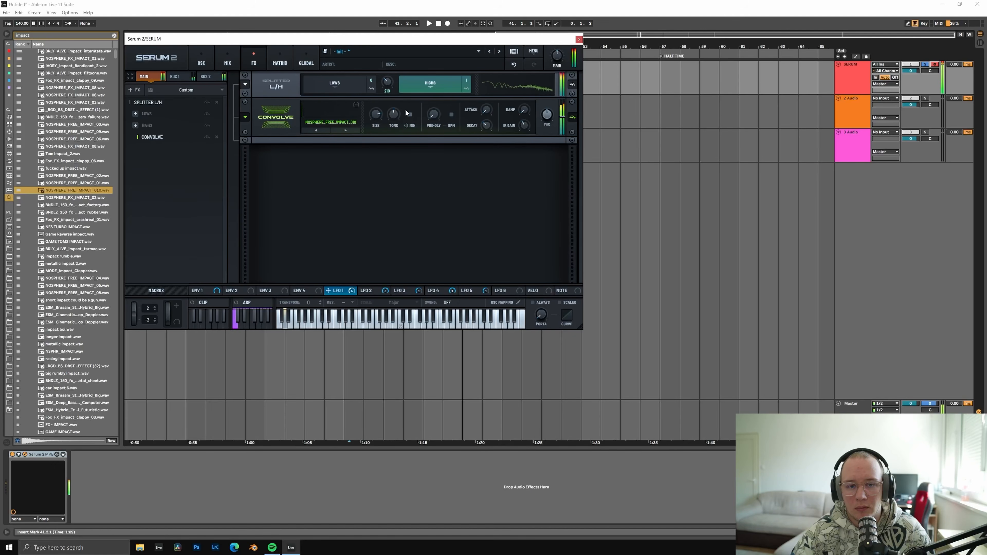
{"action": "left_click_drag", "start_coordinate": [375, 114], "coordinate": [376, 123]}
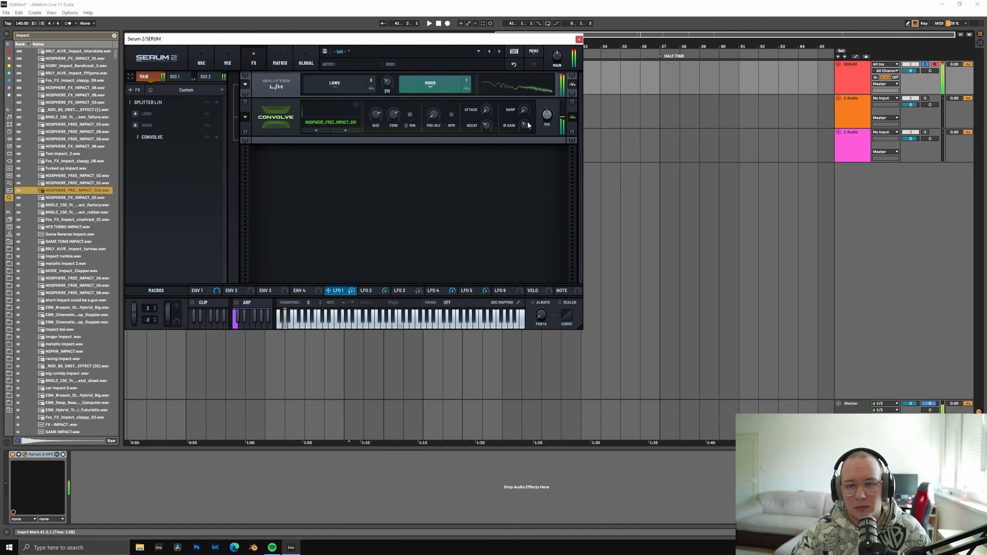
Step: Add a Distortion after the splitter in SoftClip mode with drive about 19%, and compare the sound with it bypassed
{"action": "left_click", "coordinate": [130, 90]}
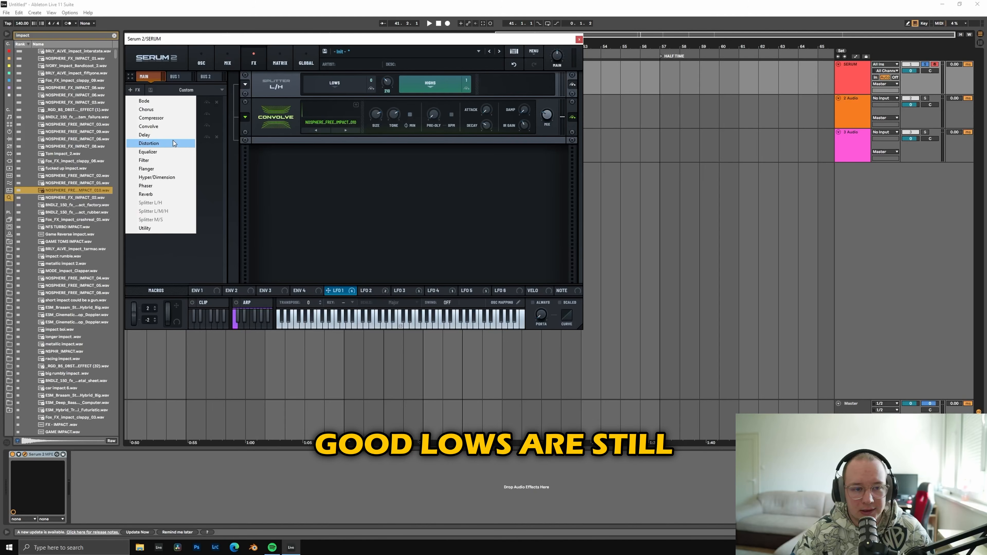
{"action": "left_click", "coordinate": [160, 143]}
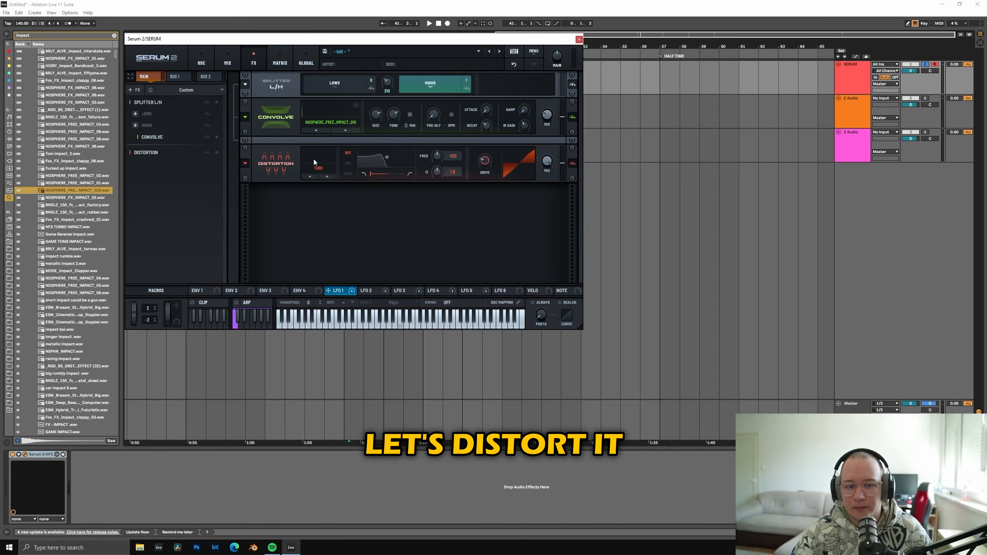
{"action": "left_click", "coordinate": [317, 170]}
{"action": "left_click", "coordinate": [338, 188]}
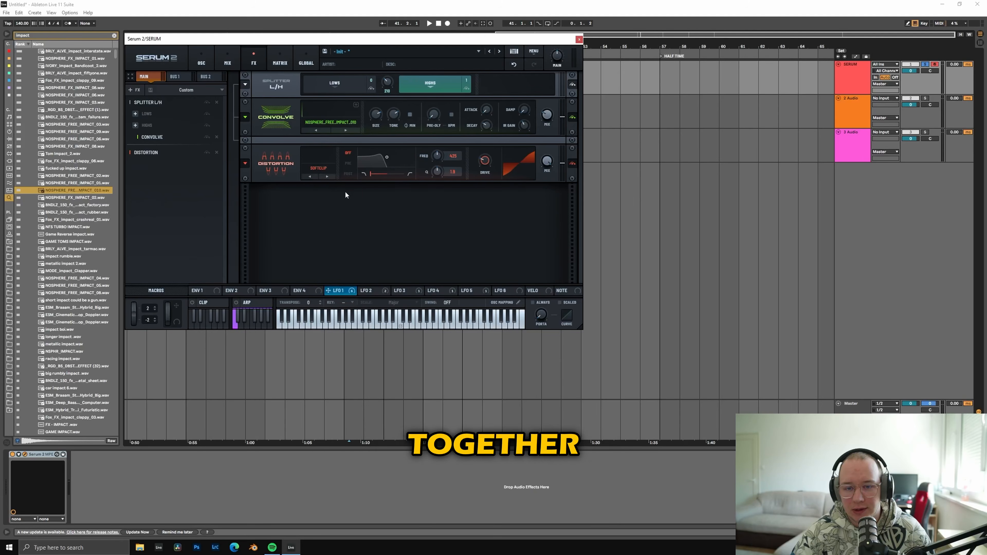
{"action": "left_click_drag", "start_coordinate": [547, 161], "coordinate": [538, 179]}
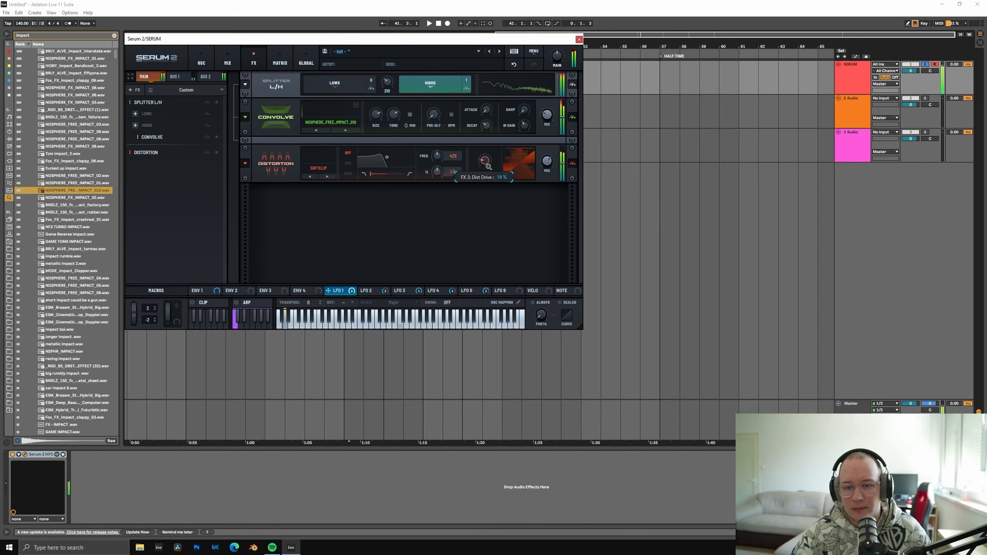
{"action": "left_click", "coordinate": [206, 152]}
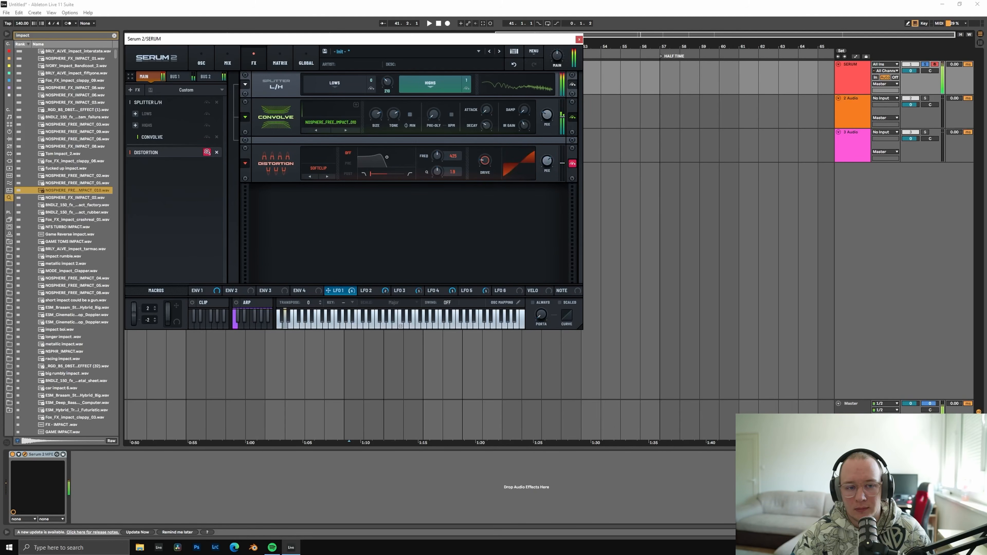
{"action": "left_click", "coordinate": [207, 151]}
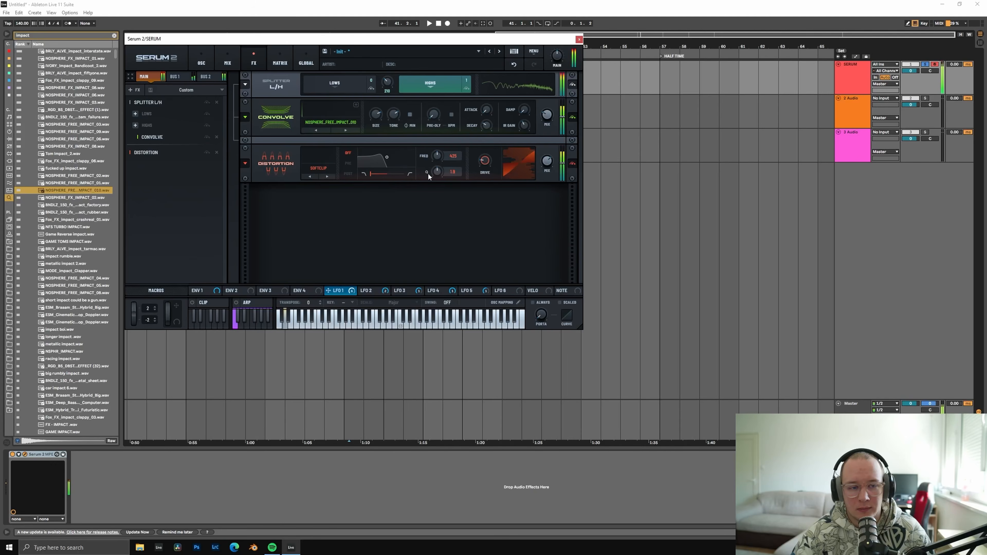
Step: Add an Equalizer after the distortion with a low shelf boost of about 4.6 at 210 Hz and a high peak boost of about 2.0 near 3.8 kHz
{"action": "left_click", "coordinate": [137, 90]}
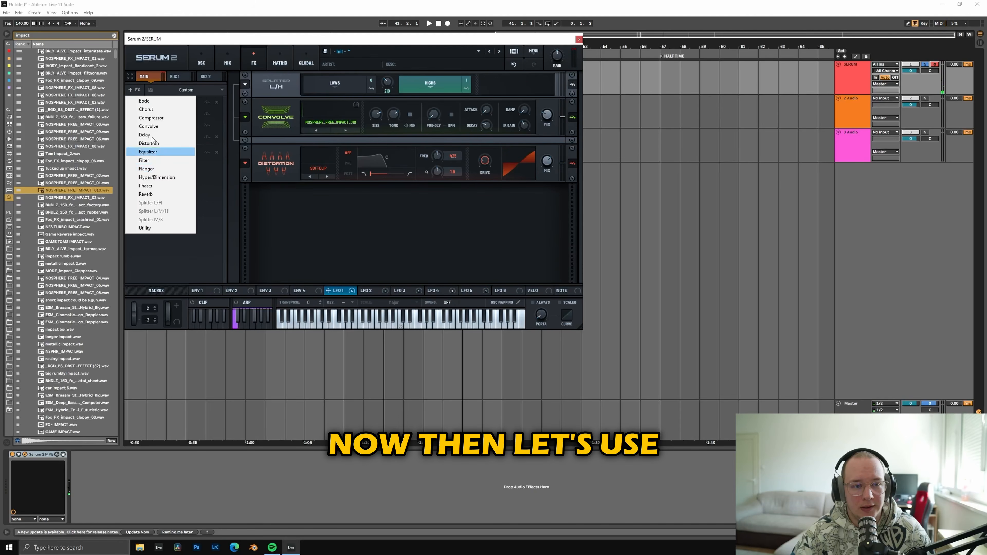
{"action": "left_click", "coordinate": [150, 151]}
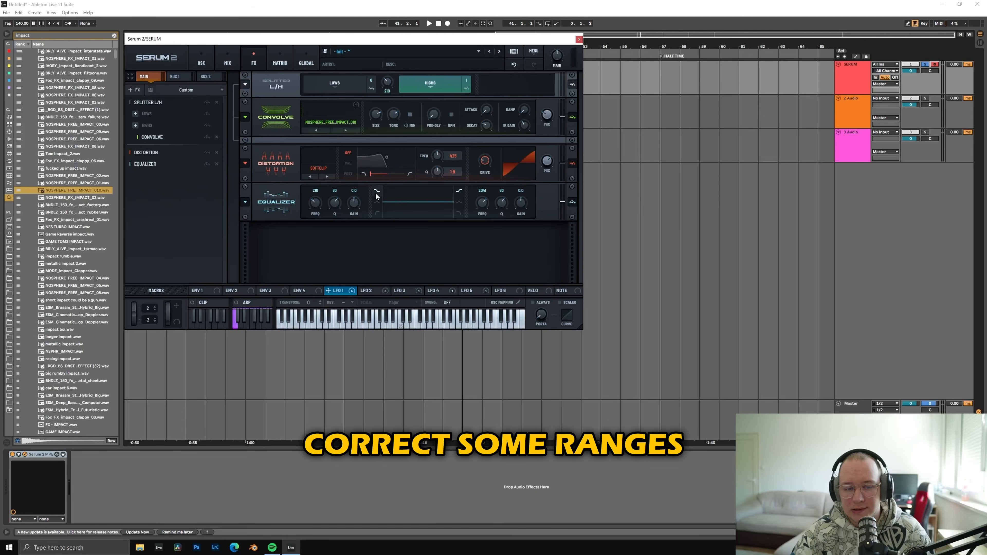
{"action": "left_click_drag", "start_coordinate": [354, 203], "coordinate": [332, 223]}
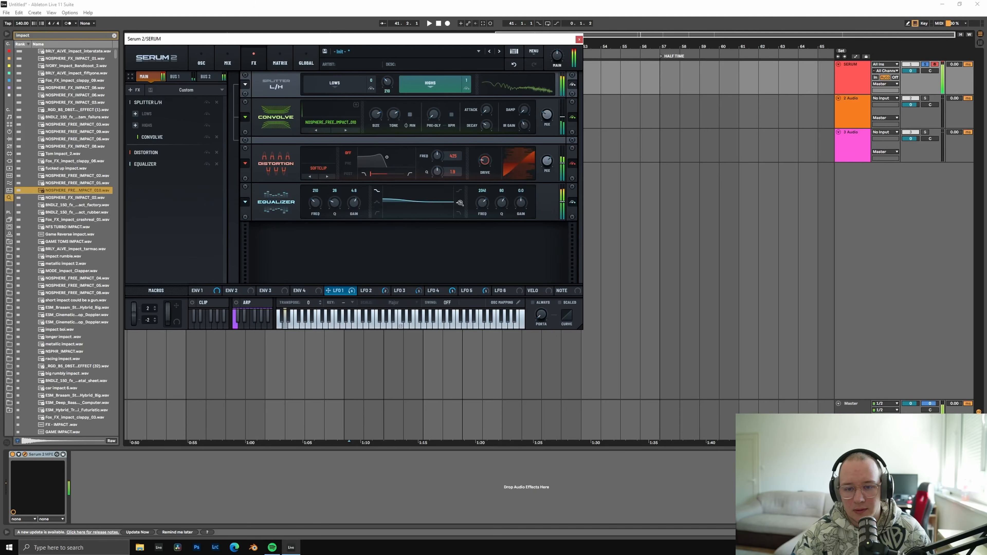
{"action": "left_click_drag", "start_coordinate": [522, 205], "coordinate": [523, 202]}
{"action": "mouse_move", "coordinate": [502, 203]}
{"action": "left_mouse_down"}
{"action": "mouse_move", "coordinate": [502, 215]}
{"action": "mouse_move", "coordinate": [484, 204]}
{"action": "left_mouse_up"}
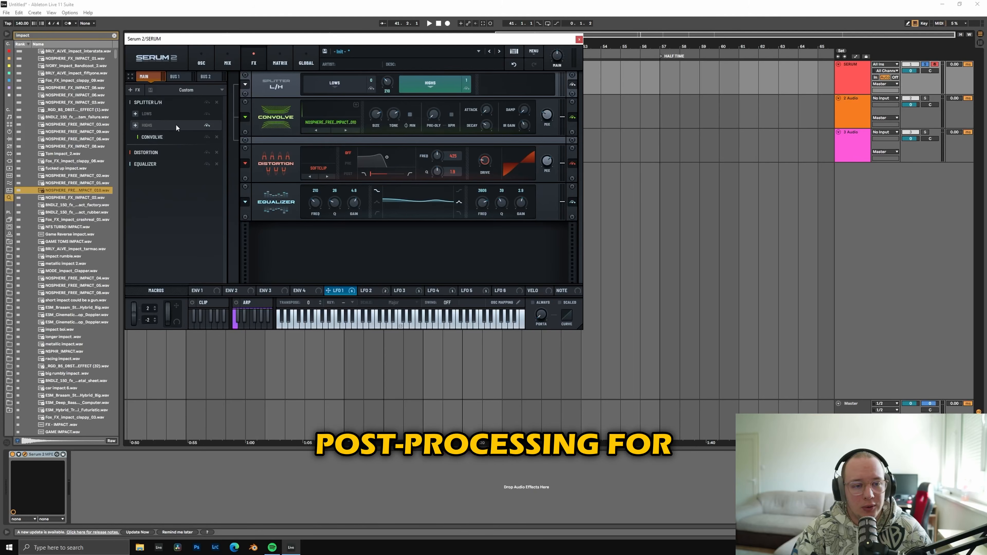
{"action": "left_click", "coordinate": [179, 76]}
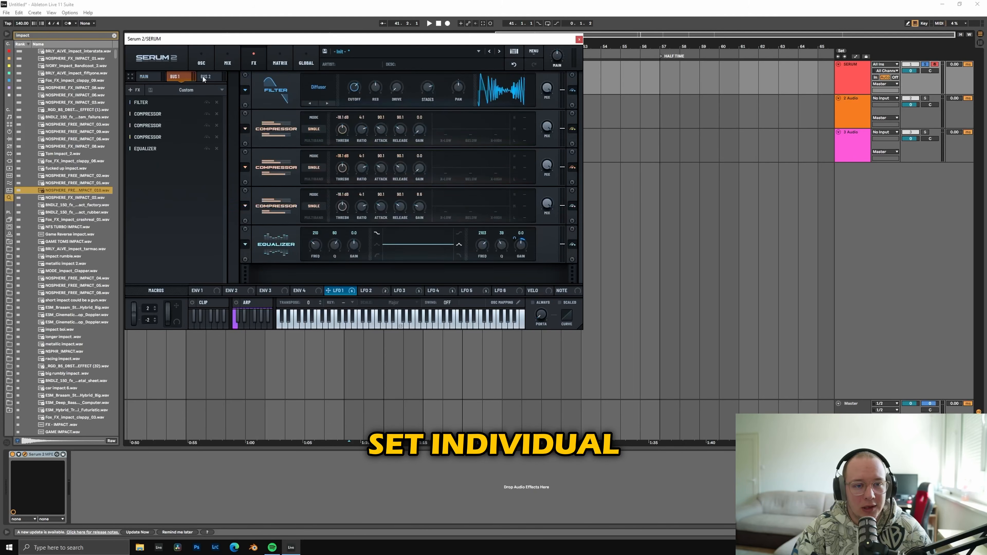
{"action": "left_click", "coordinate": [205, 77]}
{"action": "left_click", "coordinate": [177, 76]}
{"action": "left_click", "coordinate": [145, 77]}
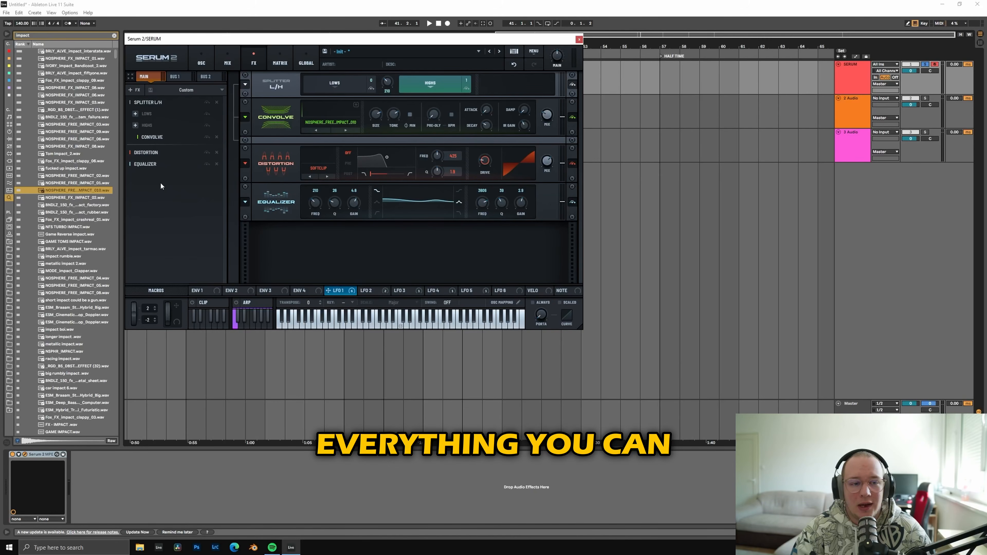
Step: Add a Plate Reverb at the end of the main bus effects chain
{"action": "left_click", "coordinate": [134, 90]}
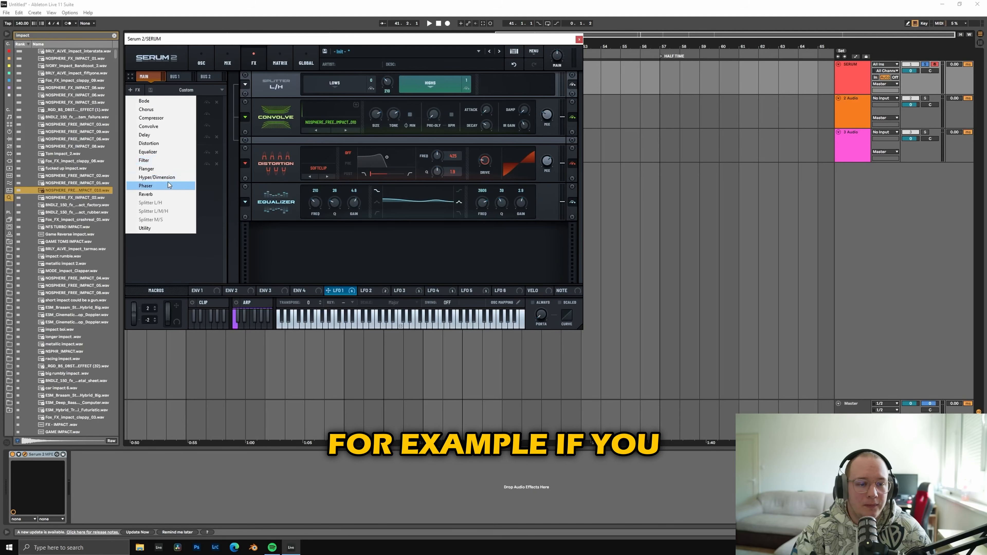
{"action": "left_click", "coordinate": [166, 191]}
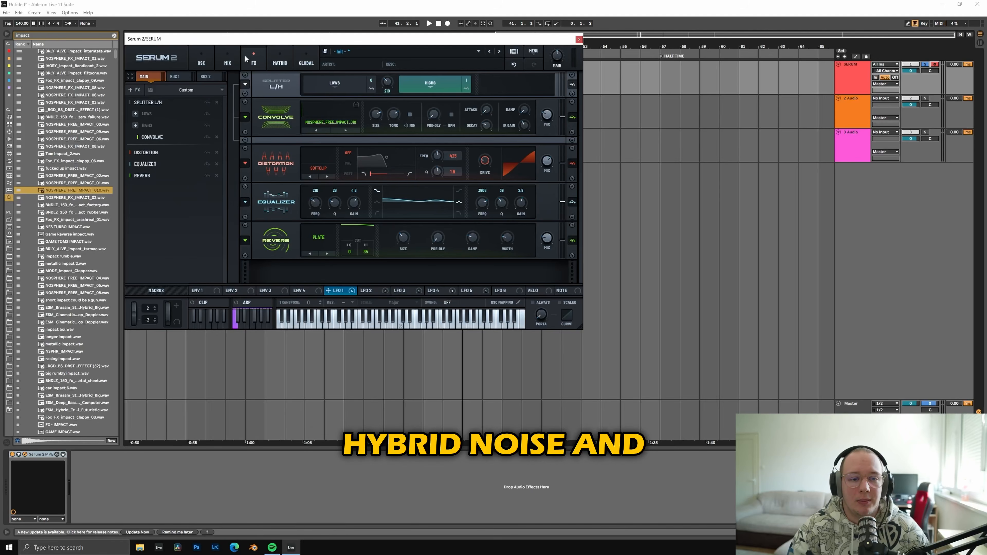
{"action": "left_click", "coordinate": [211, 54]}
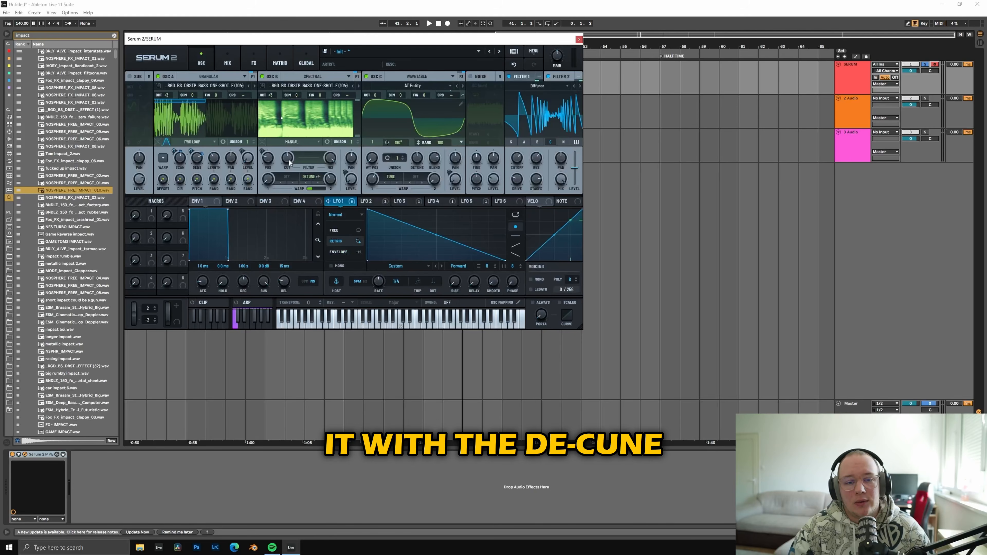
{"action": "left_click", "coordinate": [231, 54]}
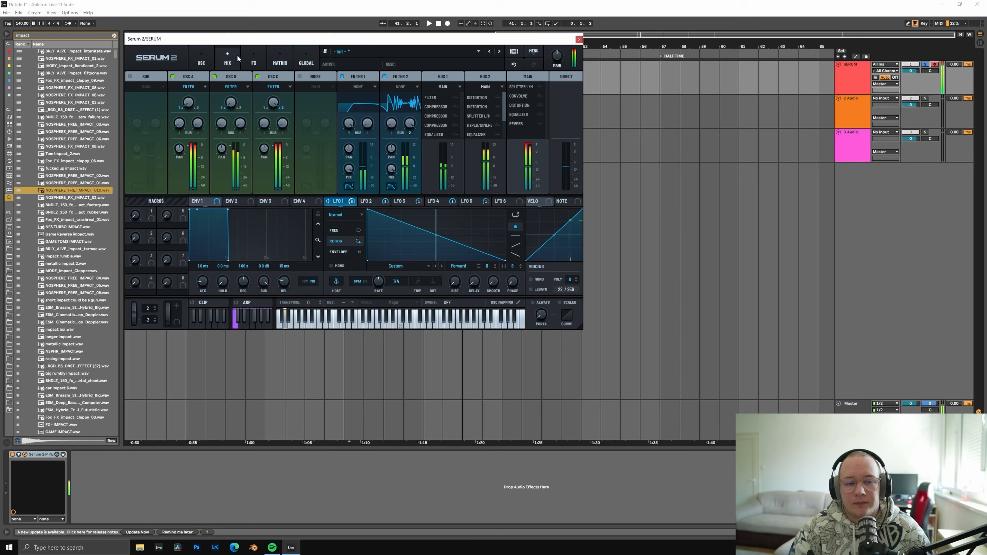
{"action": "left_click", "coordinate": [253, 57]}
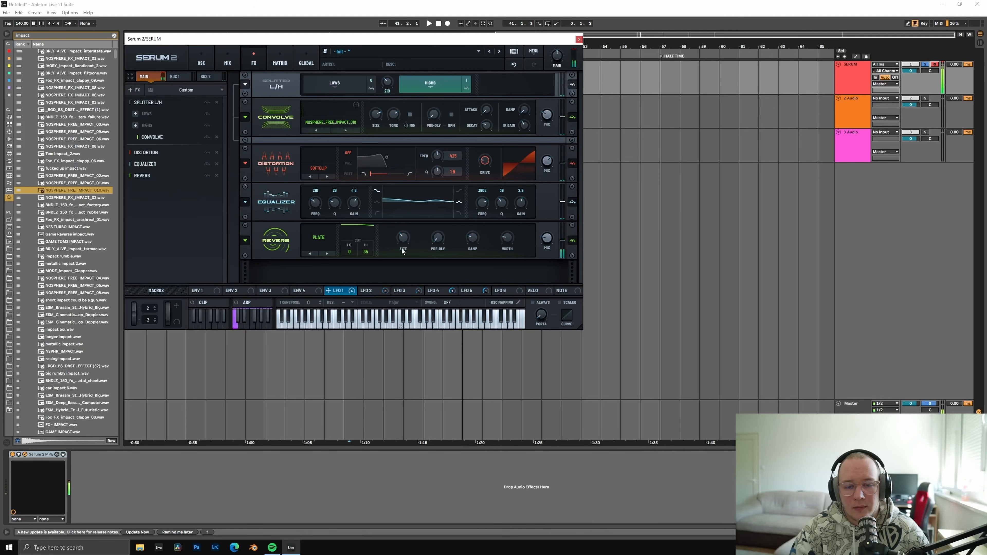
Step: Assign LFO 6 to the reverb's mix and shape it as a curved upward ramp at a 1/2 rate for a suck-in effect
{"action": "left_click", "coordinate": [408, 291]}
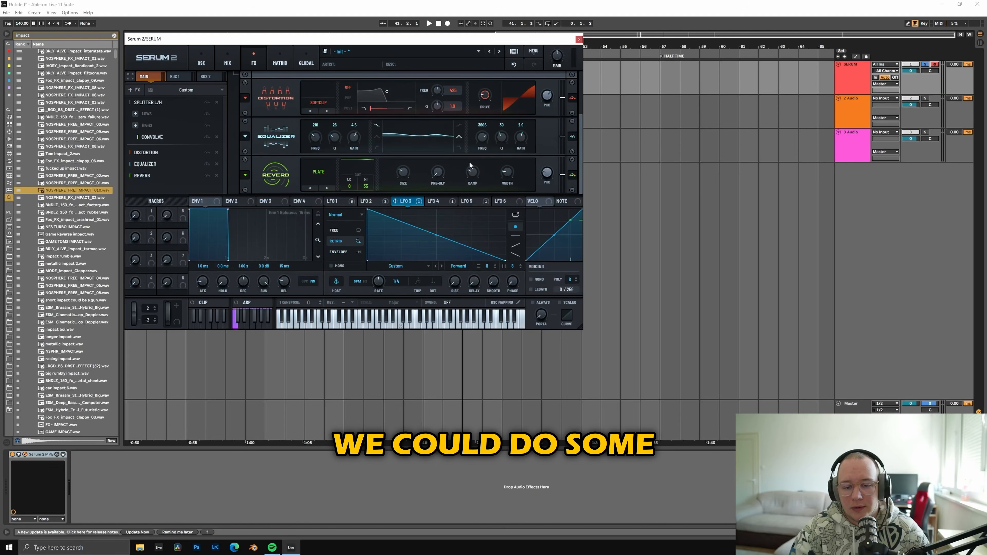
{"action": "left_click", "coordinate": [384, 201]}
{"action": "left_click", "coordinate": [406, 201]}
{"action": "left_click_drag", "start_coordinate": [414, 202], "coordinate": [546, 173]}
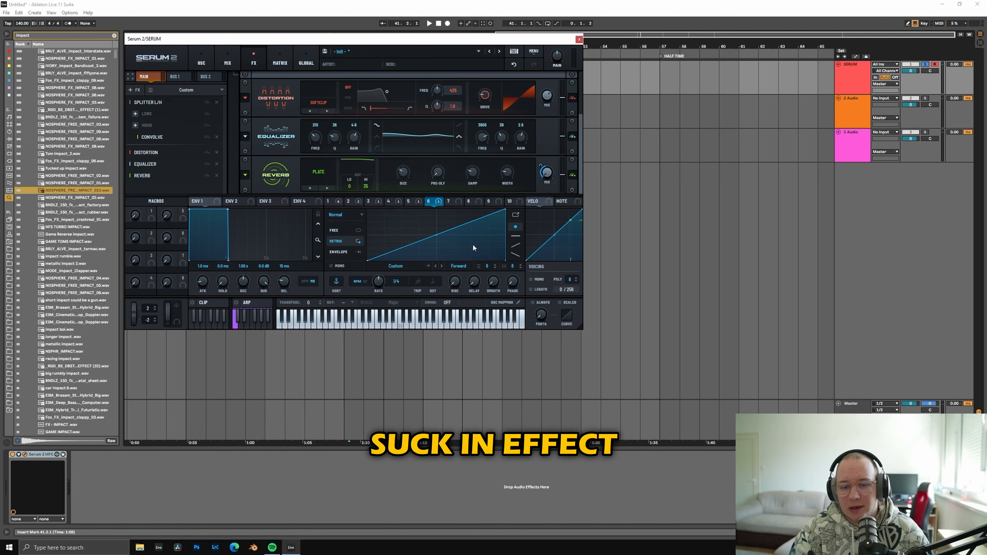
{"action": "left_click_drag", "start_coordinate": [352, 186], "coordinate": [364, 218]}
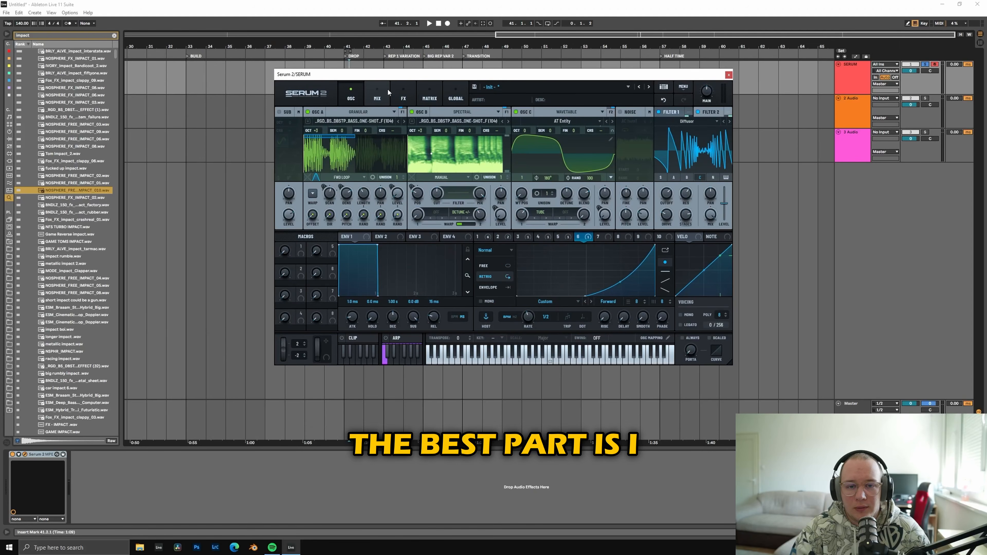
Step: Save the bus 1 effects chain as an FX rack preset named "high fx basic"
{"action": "left_click", "coordinate": [404, 95]}
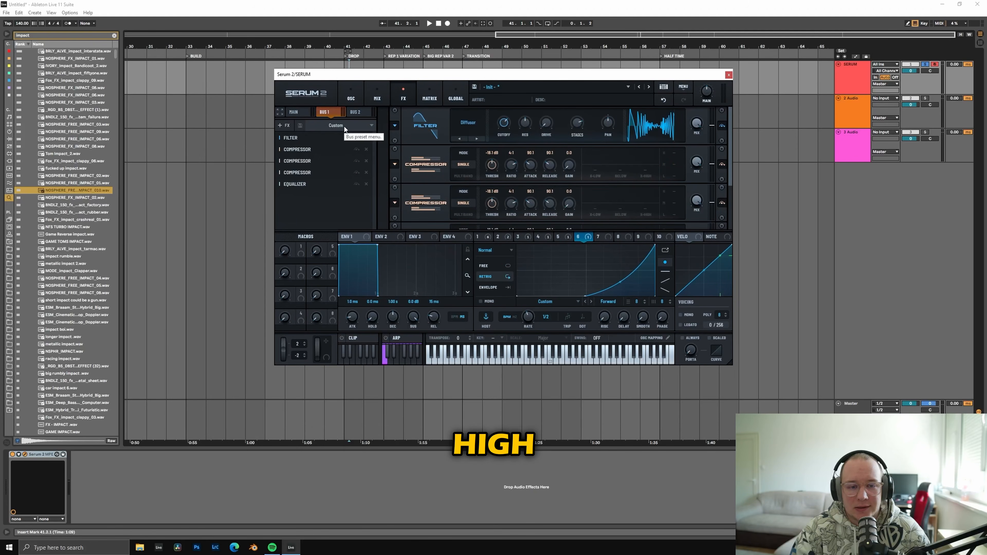
{"action": "left_click", "coordinate": [300, 125]}
{"action": "type", "text": "high fx"}
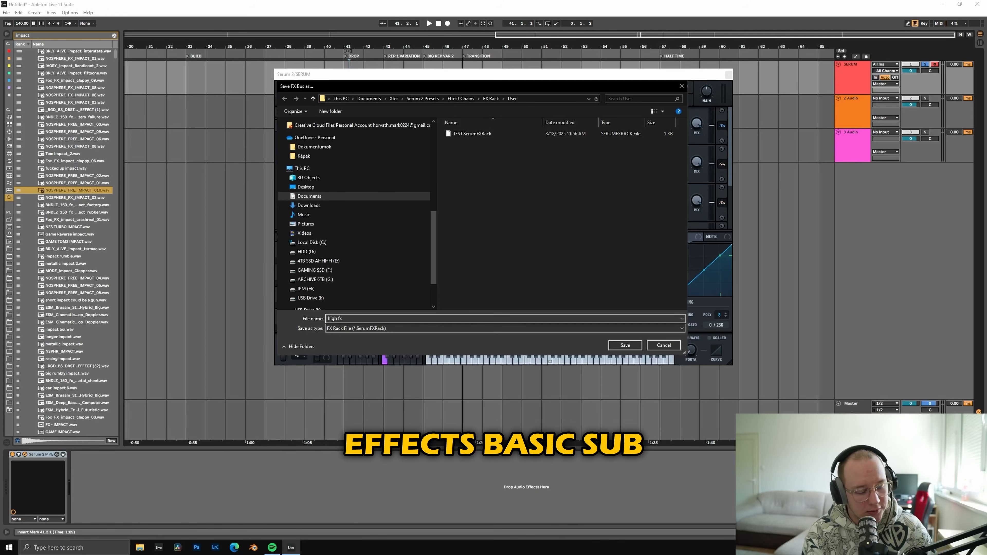
{"action": "type", "text": " basic"}
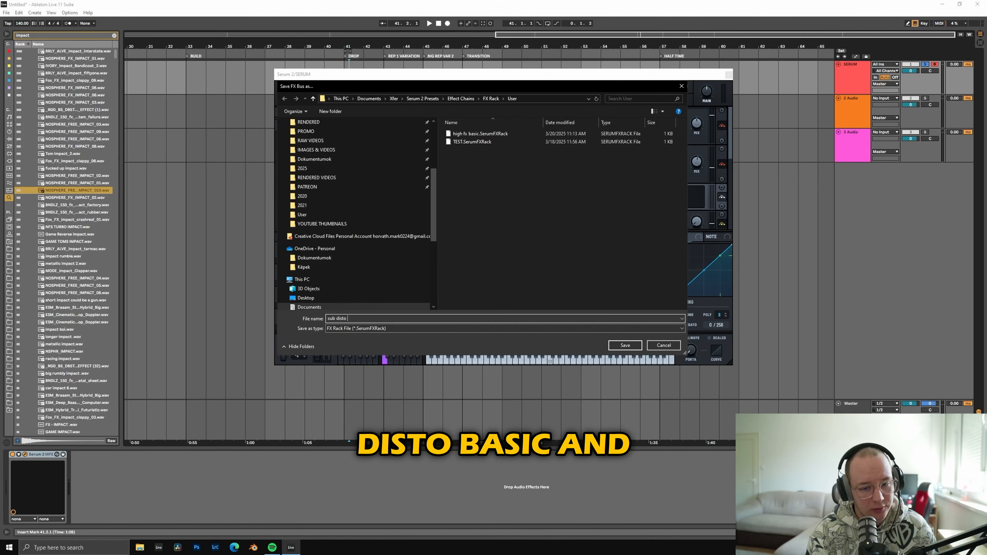
Step: Save the sub distortion chain as FX rack preset "sub disto basic" and the main bus chain as "convolved basic no comp"
{"action": "key", "text": "Return"}
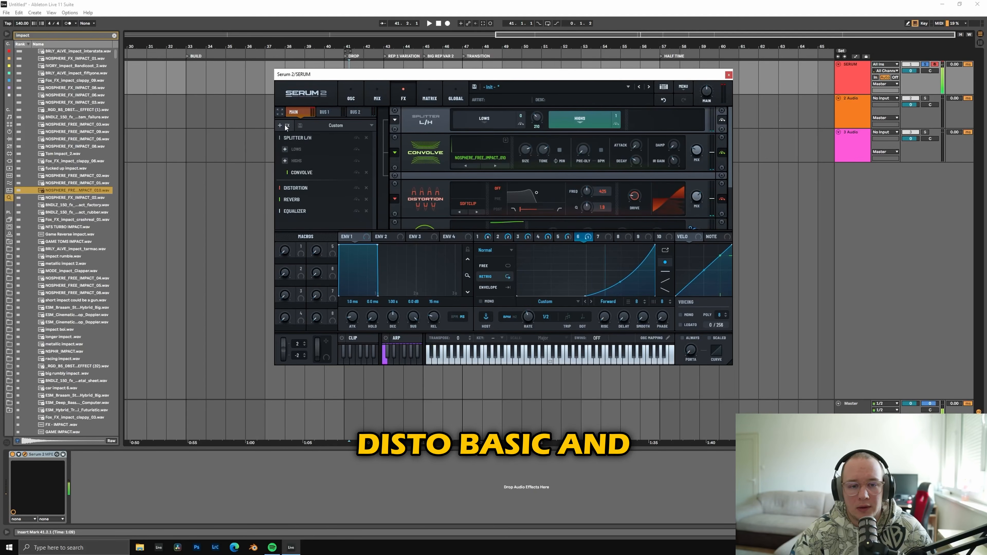
{"action": "left_click", "coordinate": [300, 125]}
{"action": "type", "text": "convolved"}
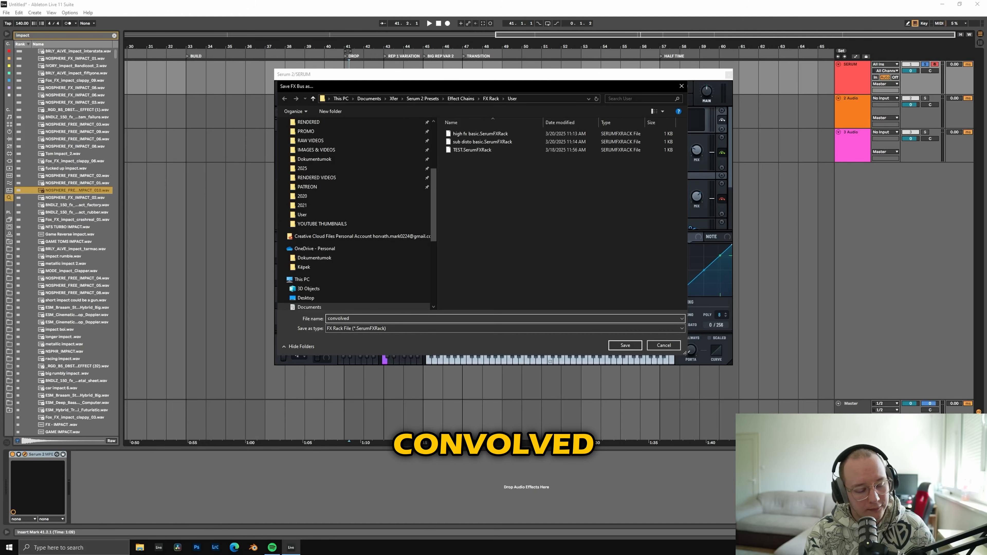
{"action": "type", "text": " basic no cpm"}
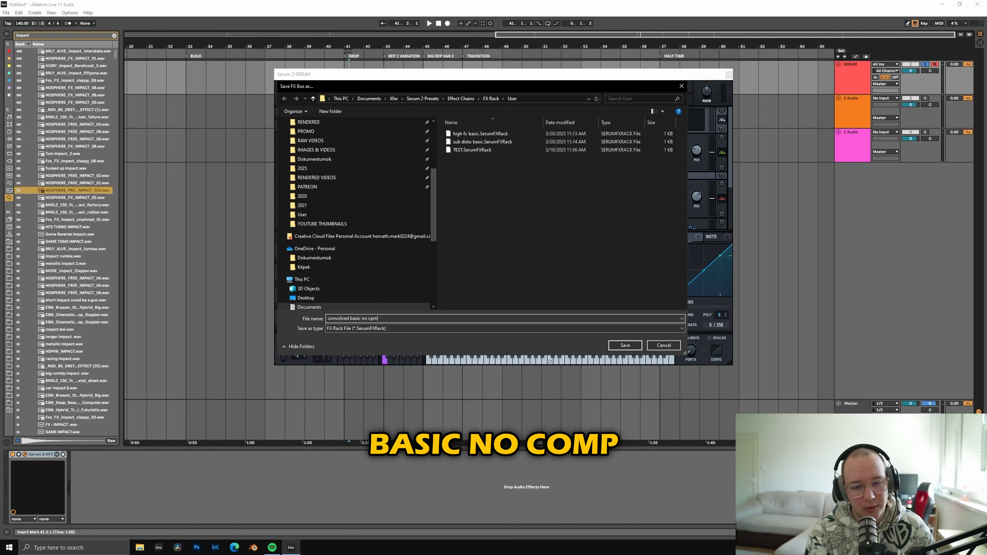
{"action": "key", "text": "BackSpace"}
{"action": "key", "text": "BackSpace"}
{"action": "type", "text": "omp"}
{"action": "key", "text": "Return"}
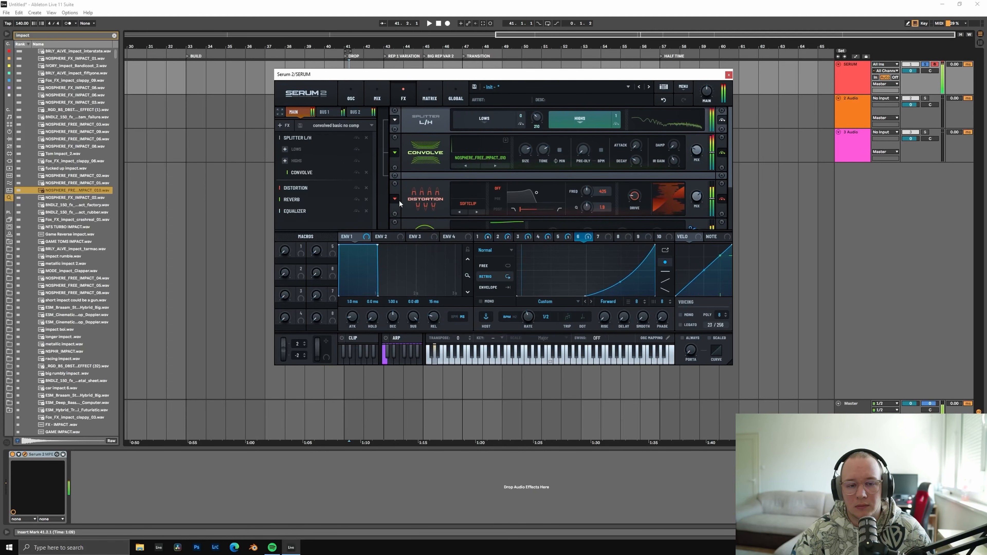
Step: Disable the main bus reverb and overwrite the "convolved basic no comp" FX rack preset with the updated chain
{"action": "left_click", "coordinate": [357, 199]}
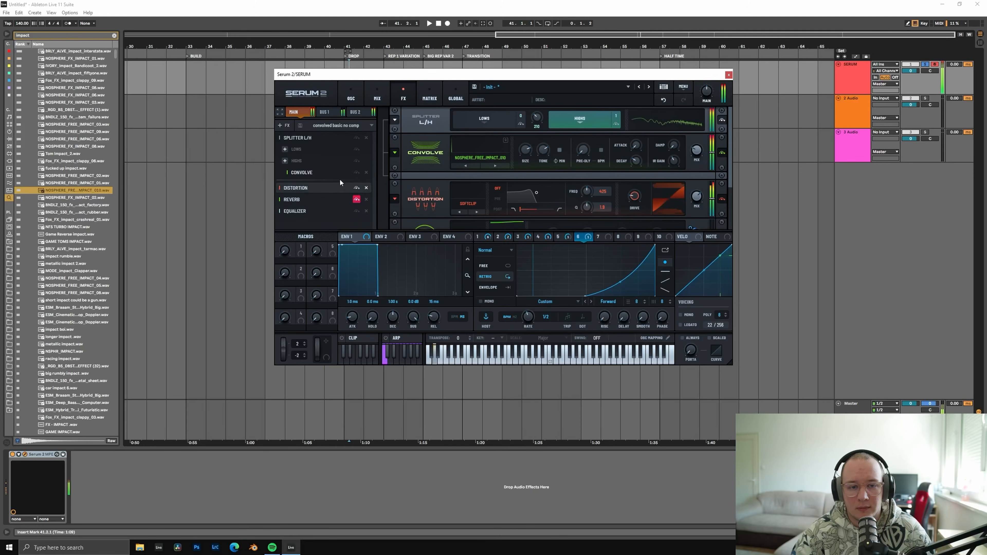
{"action": "left_click", "coordinate": [300, 125]}
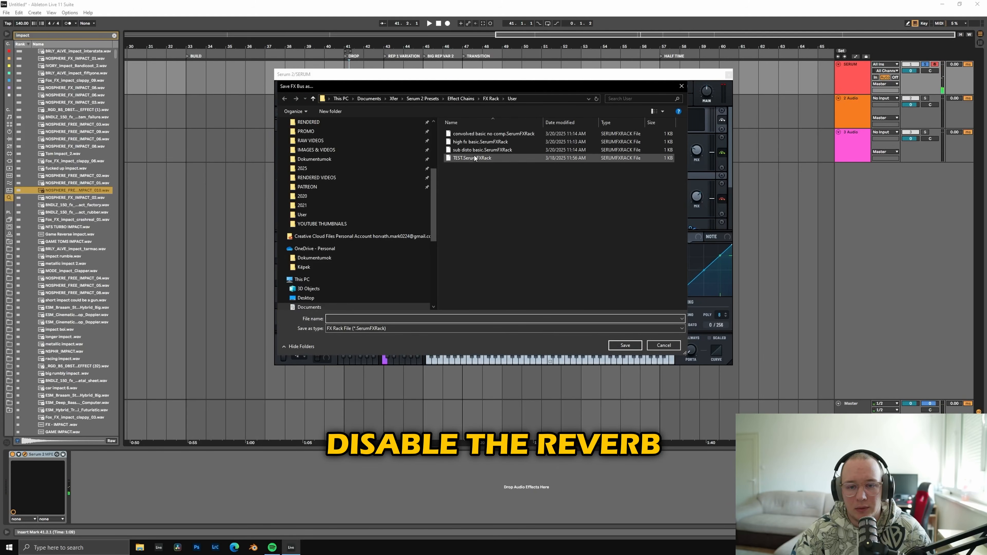
{"action": "double_click", "coordinate": [476, 134]}
{"action": "left_click", "coordinate": [513, 273]}
{"action": "scroll", "coordinate": [586, 180], "scroll_direction": "down", "scroll_amount": 3}
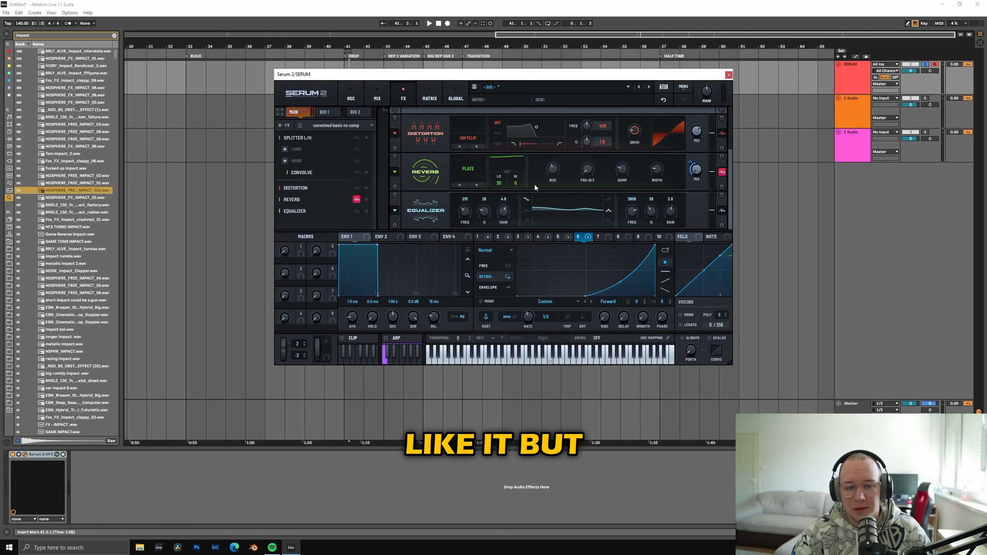
Step: Set oscillator A's playback mode to Manual and move its position to around the middle of the sample
{"action": "left_click", "coordinate": [350, 95]}
{"action": "left_click", "coordinate": [348, 177]}
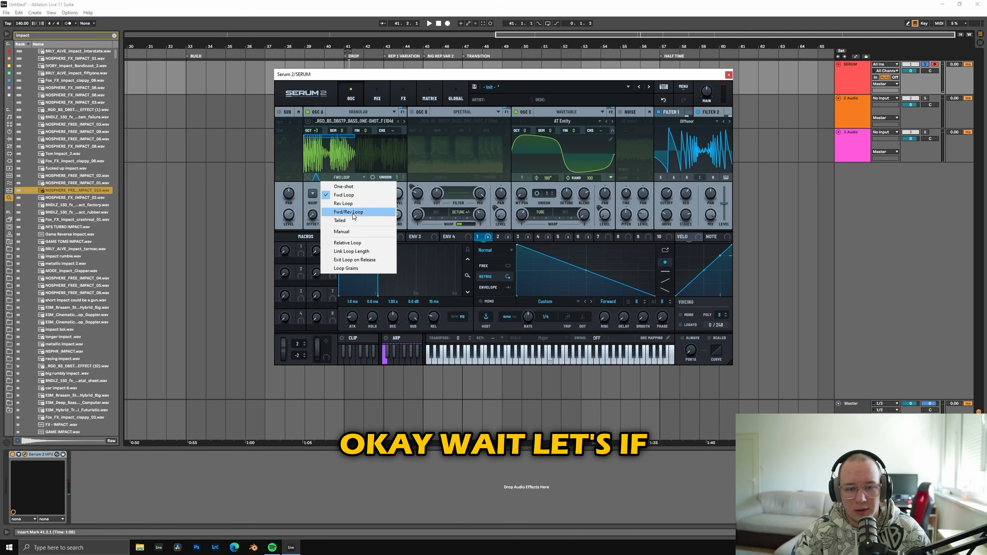
{"action": "left_click", "coordinate": [348, 232]}
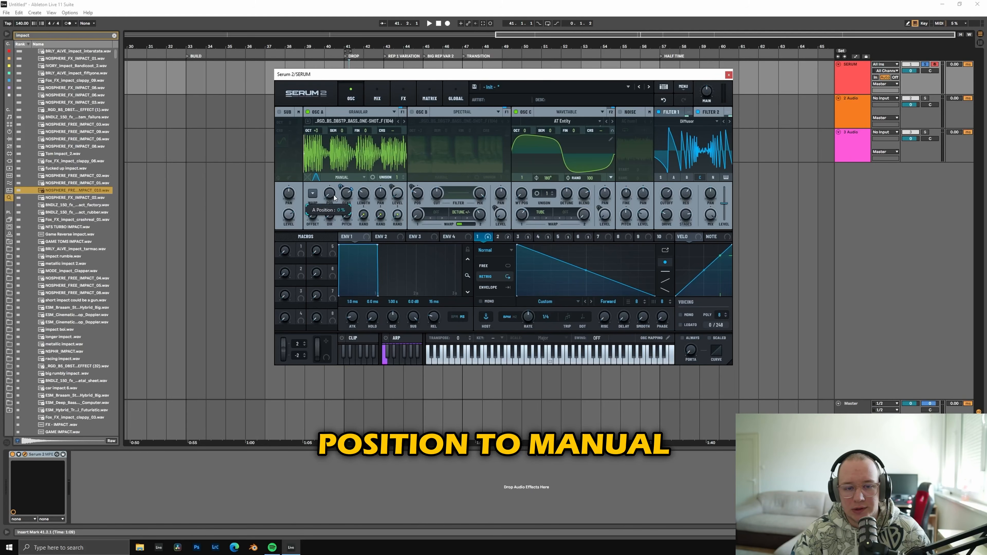
{"action": "left_click_drag", "start_coordinate": [334, 197], "coordinate": [350, 161]}
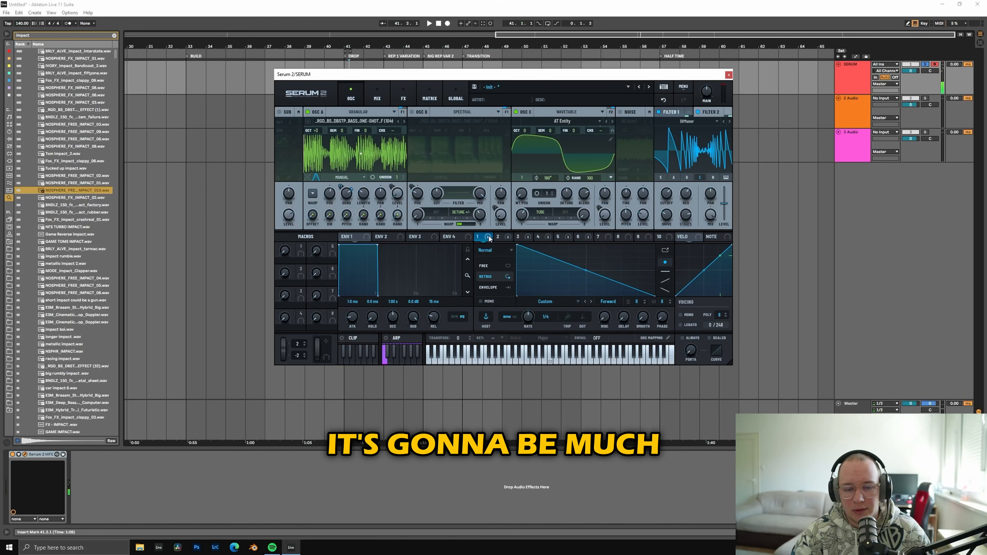
Step: Assign LFO 1 to oscillator A's position and adjust the modulation
{"action": "left_click_drag", "start_coordinate": [482, 238], "coordinate": [330, 196]}
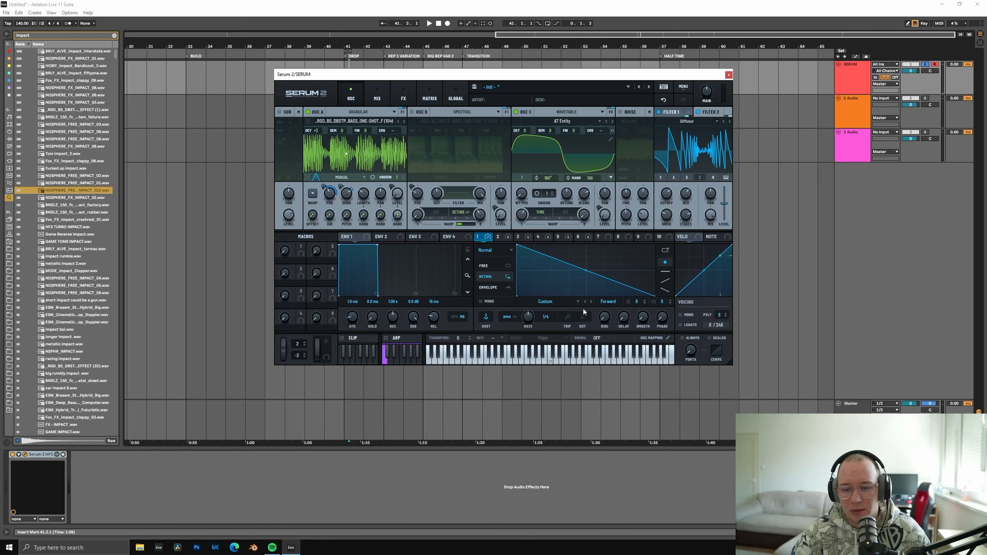
{"action": "left_click_drag", "start_coordinate": [527, 321], "coordinate": [525, 324]}
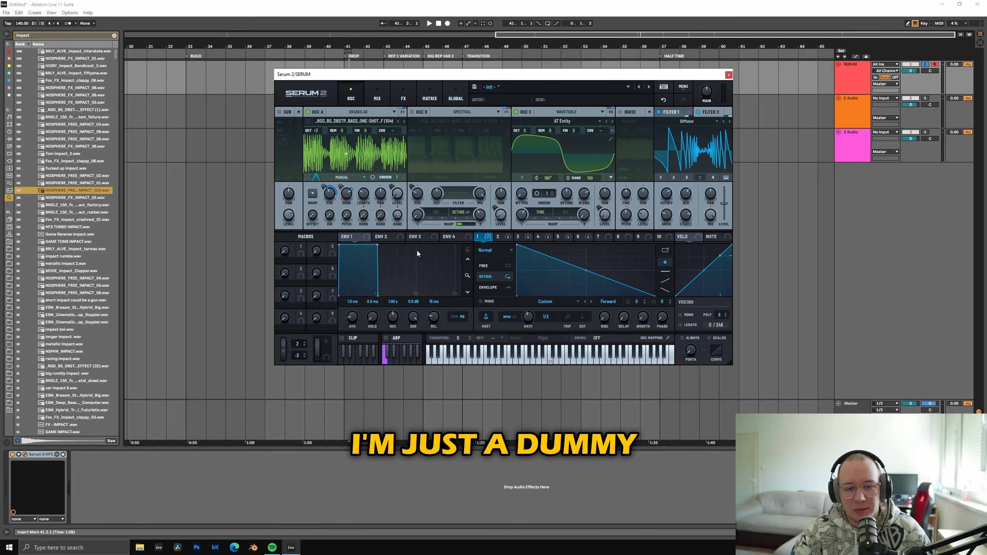
{"action": "left_click_drag", "start_coordinate": [322, 203], "coordinate": [322, 200]}
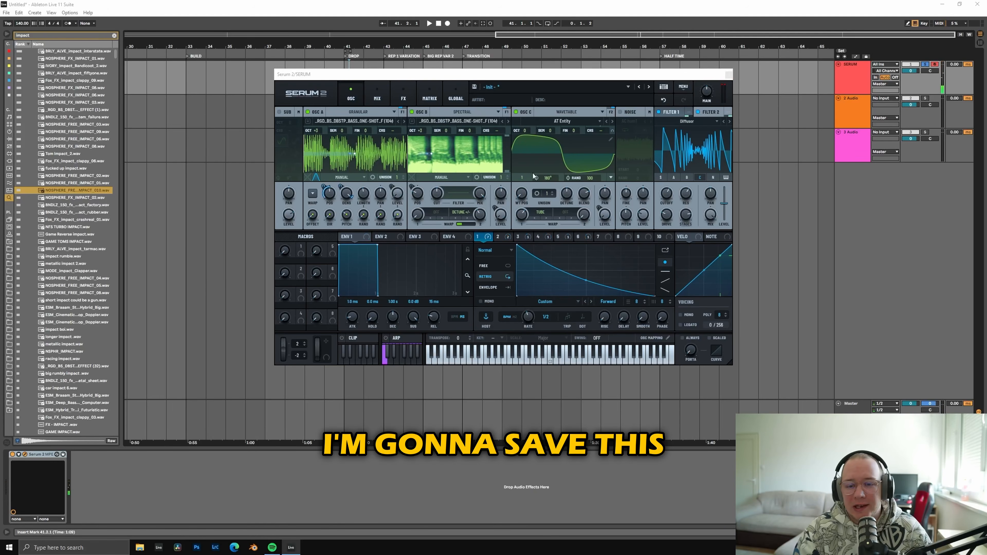
Step: Save the whole patch as a user preset named "BASS_WHAT THE FRICK"
{"action": "left_click", "coordinate": [474, 86]}
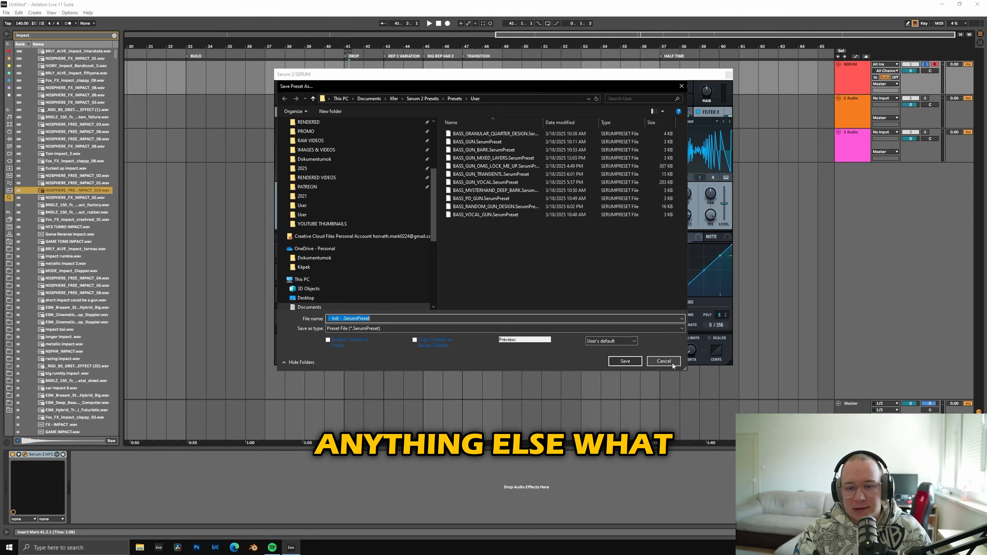
{"action": "left_click", "coordinate": [663, 360]}
{"action": "type", "text": "RICK"}
{"action": "key", "text": "Return"}
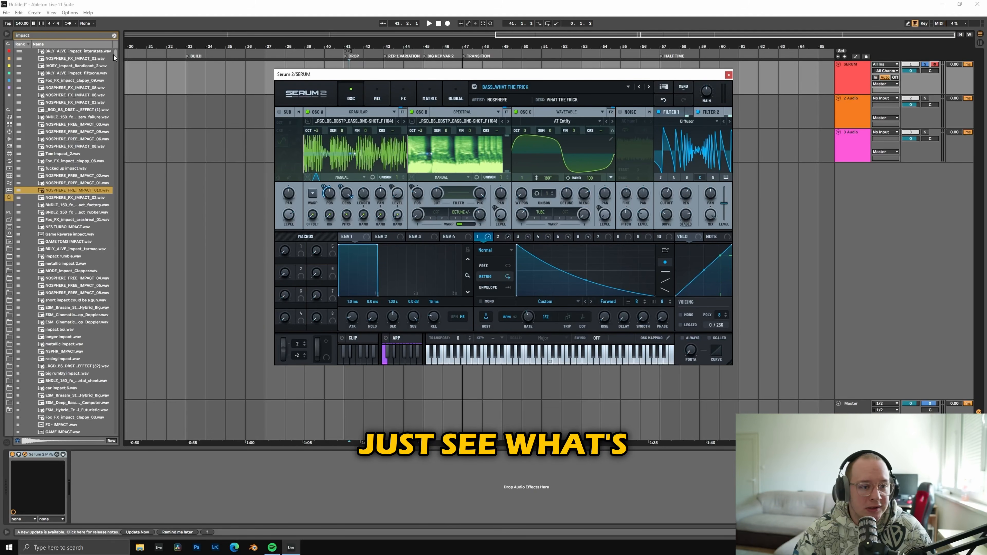
Step: Clear the sample search, widen the browser, open BASS LOOPS in the RIDDIM MAYHEM UNRELEASED folder and audition several loops
{"action": "left_click", "coordinate": [114, 36]}
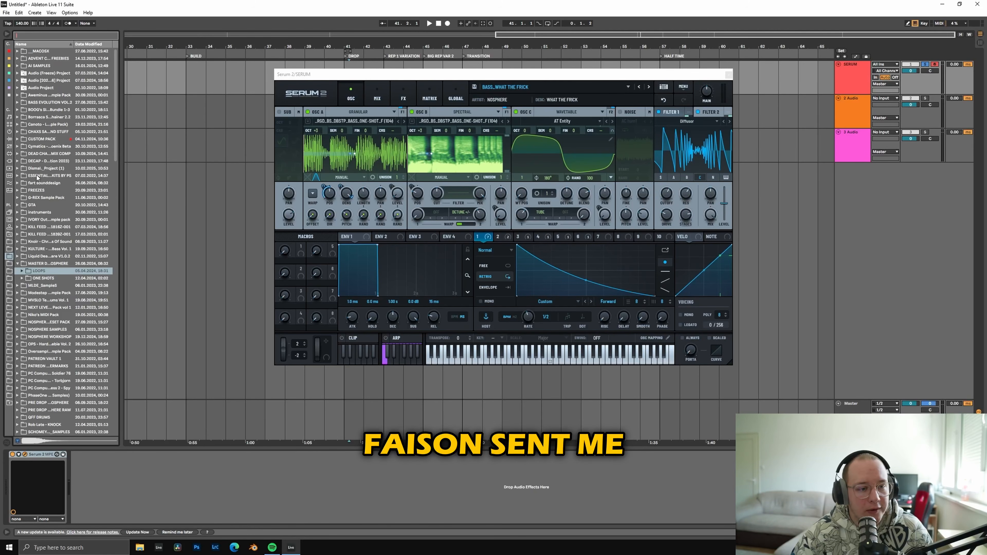
{"action": "left_click_drag", "start_coordinate": [117, 174], "coordinate": [212, 174]}
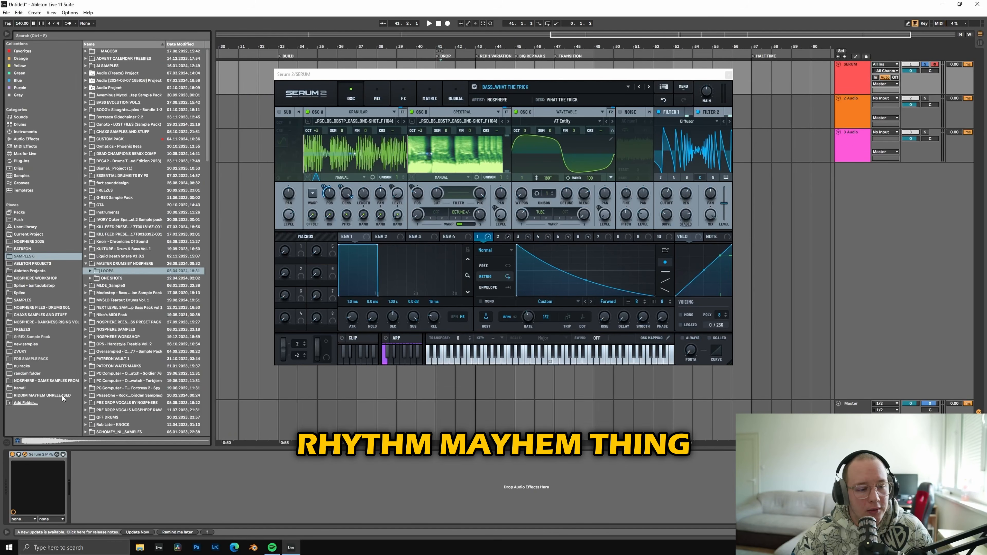
{"action": "left_click", "coordinate": [52, 395]}
{"action": "left_click", "coordinate": [85, 58]}
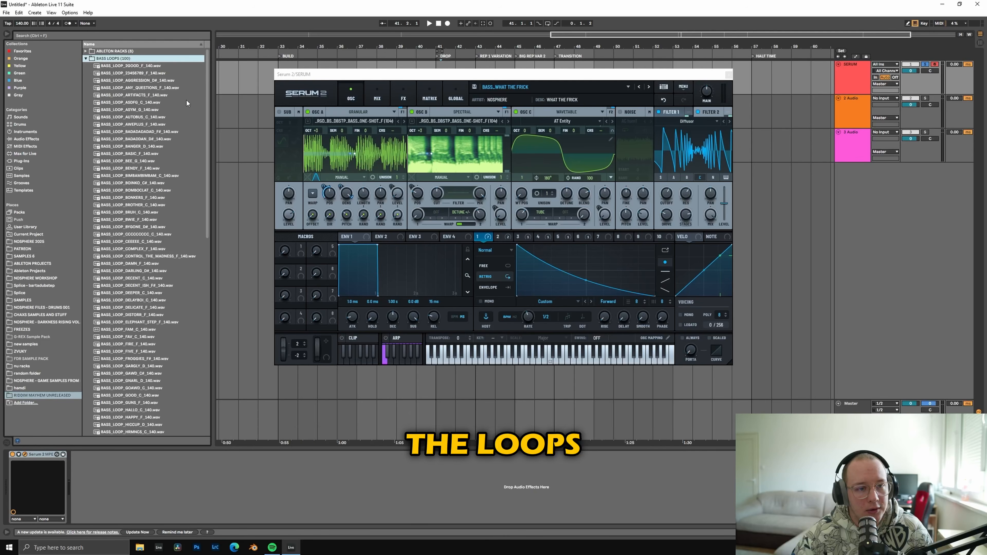
{"action": "left_click", "coordinate": [153, 87]}
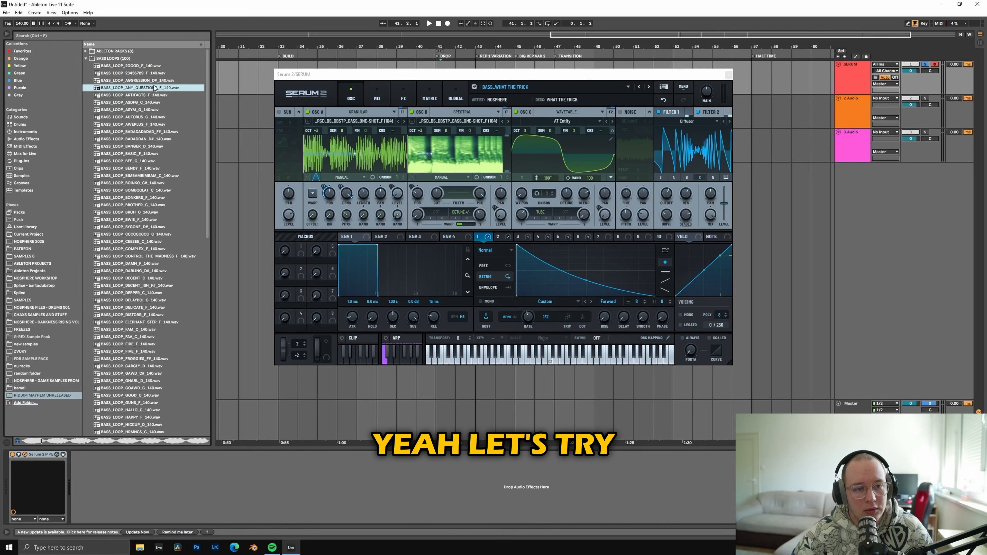
{"action": "left_click", "coordinate": [160, 80]}
{"action": "left_click", "coordinate": [149, 139]}
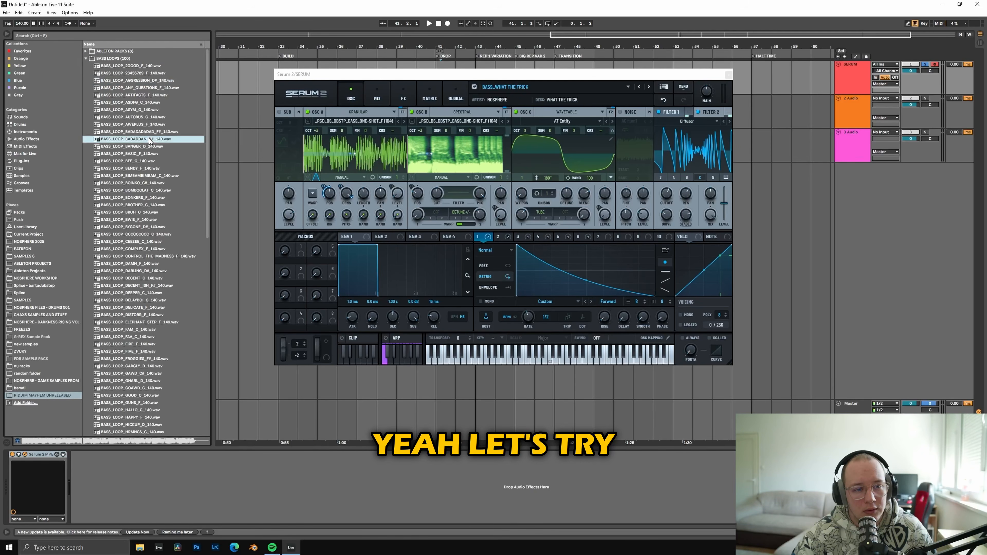
{"action": "left_click", "coordinate": [148, 147]}
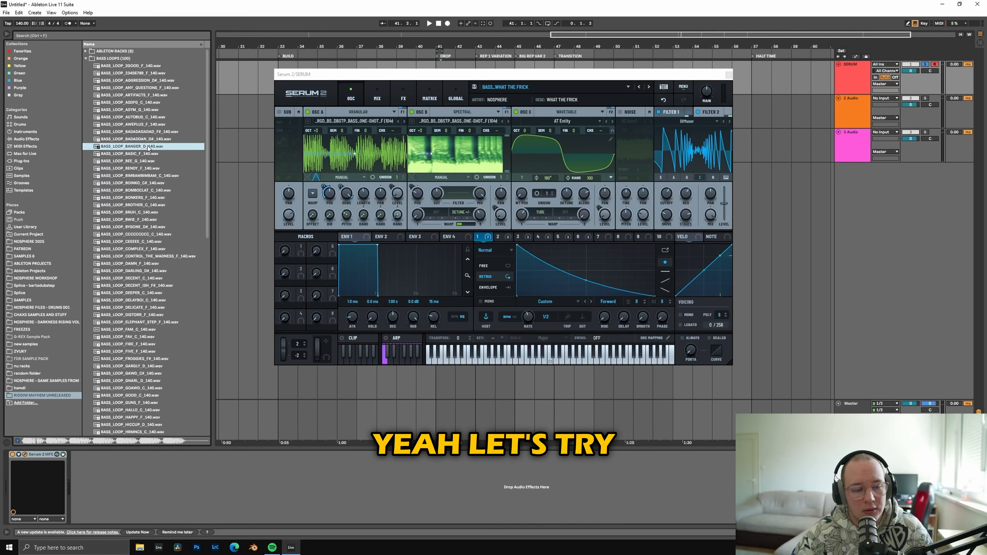
Step: Load BASS_LOOP_BANGER_D_140.wav into oscillator A and set LFO 1's modulation of its position to about -17%
{"action": "left_click_drag", "start_coordinate": [146, 150], "coordinate": [429, 174]}
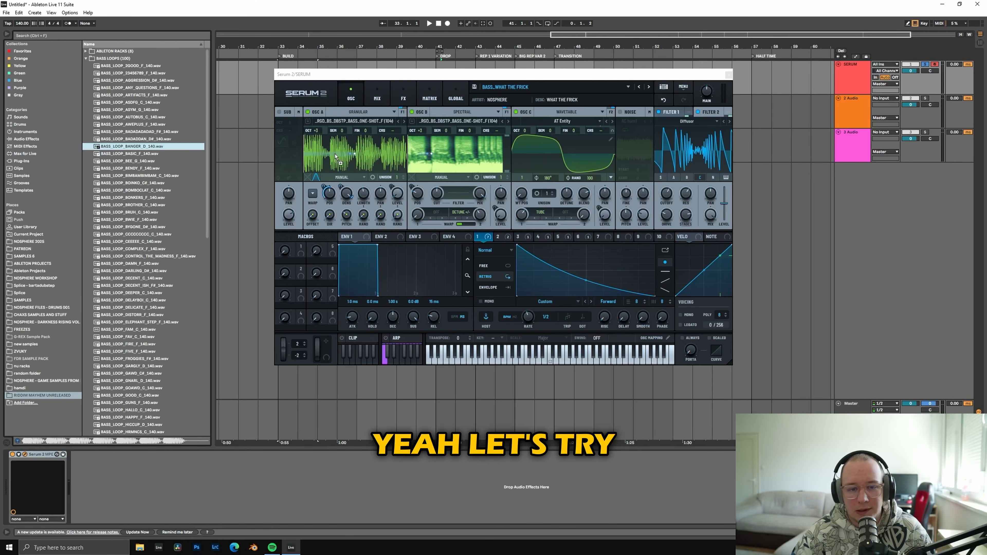
{"action": "left_click_drag", "start_coordinate": [335, 156], "coordinate": [334, 159]}
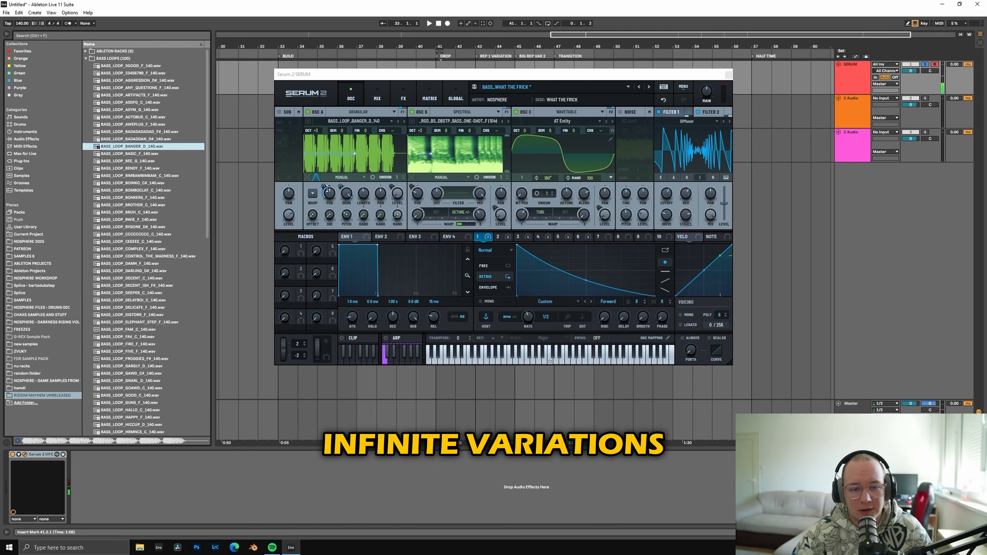
{"action": "left_click_drag", "start_coordinate": [327, 188], "coordinate": [330, 173]}
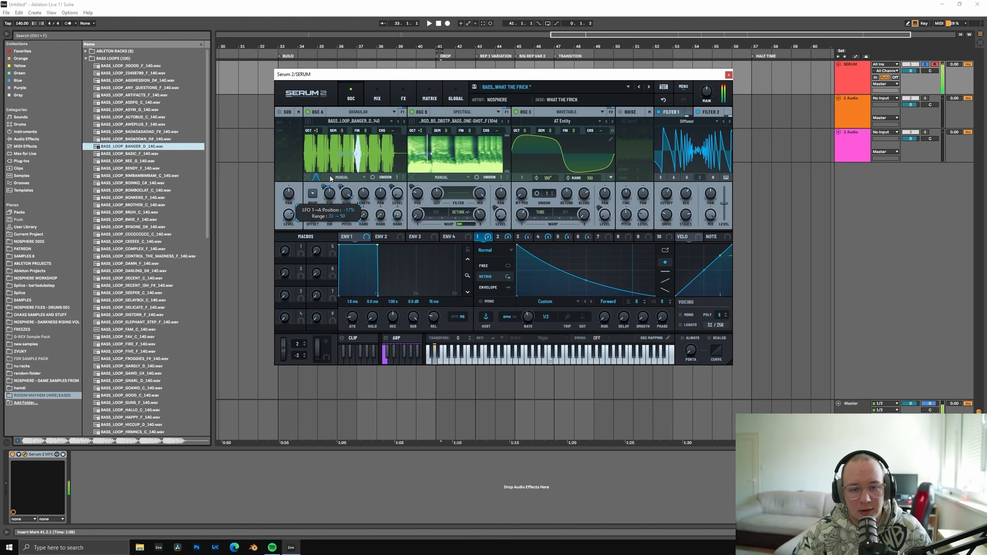
{"action": "left_click", "coordinate": [330, 176]}
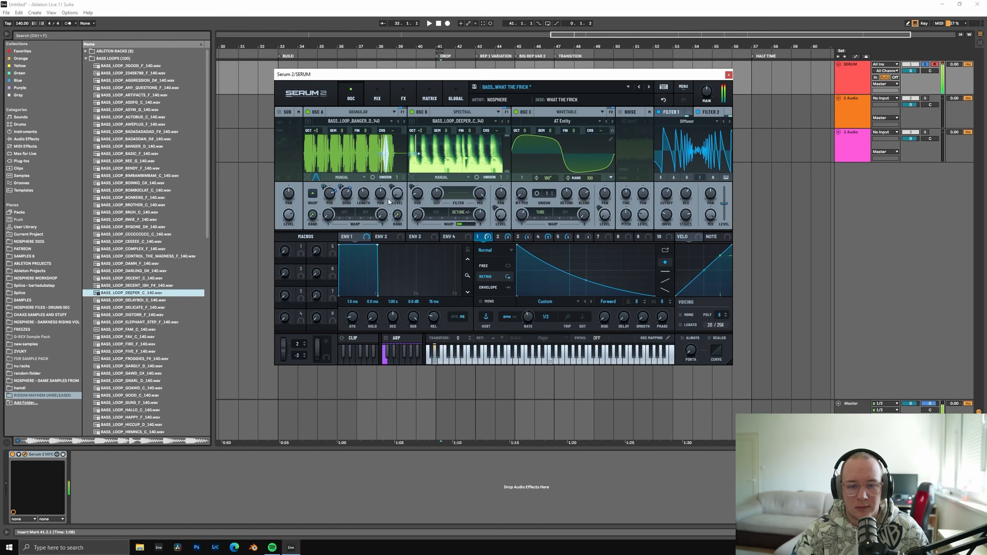
Step: Replace oscillator A's sample with BASS_LOOP_DEEPER_C_140.wav and set its random grain length to 100%
{"action": "left_click", "coordinate": [144, 307]}
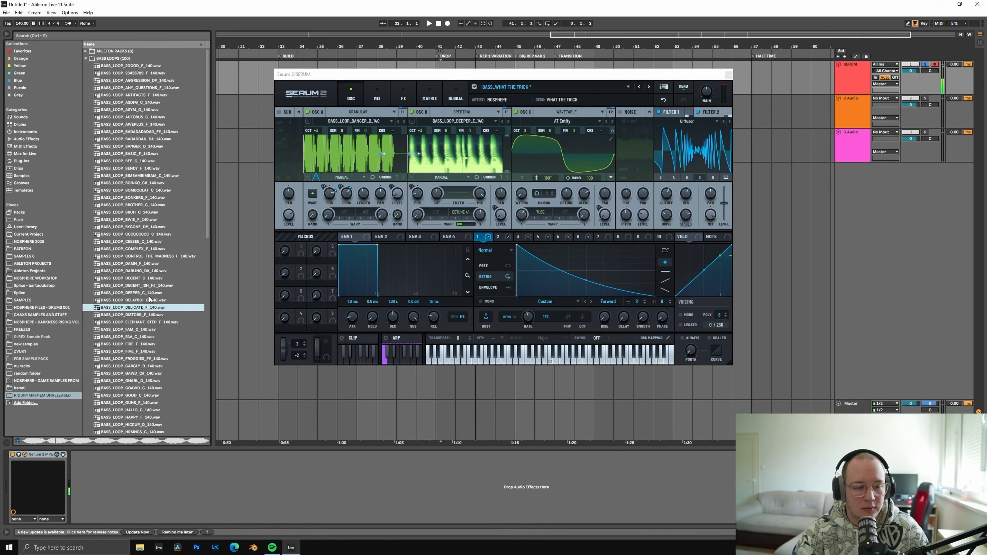
{"action": "left_click_drag", "start_coordinate": [150, 295], "coordinate": [384, 156]}
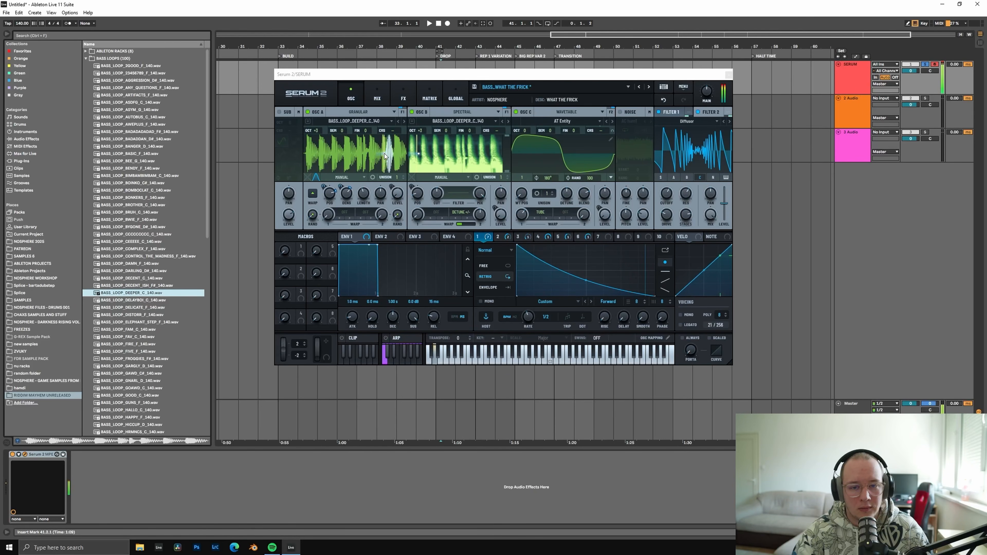
{"action": "left_click", "coordinate": [362, 217]}
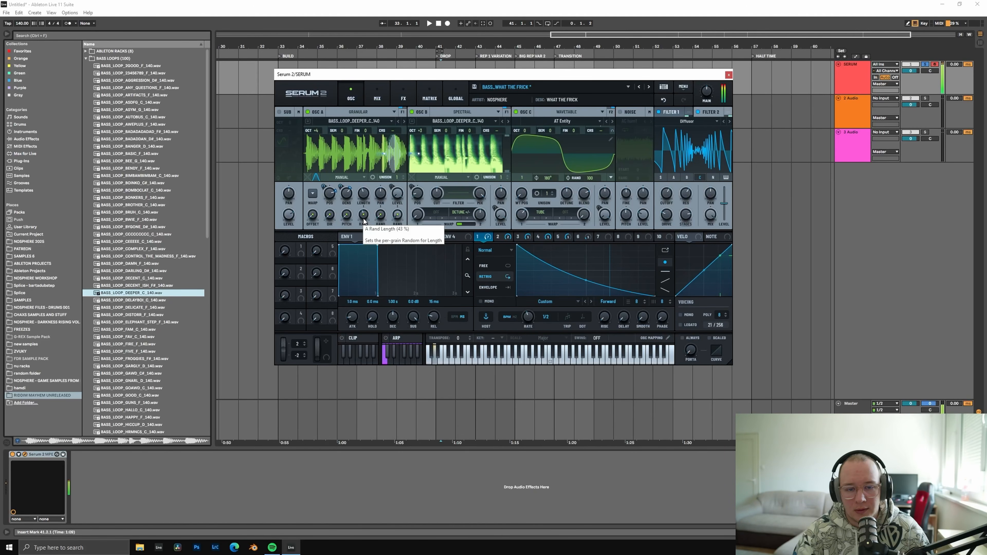
{"action": "left_click_drag", "start_coordinate": [364, 215], "coordinate": [399, 153]}
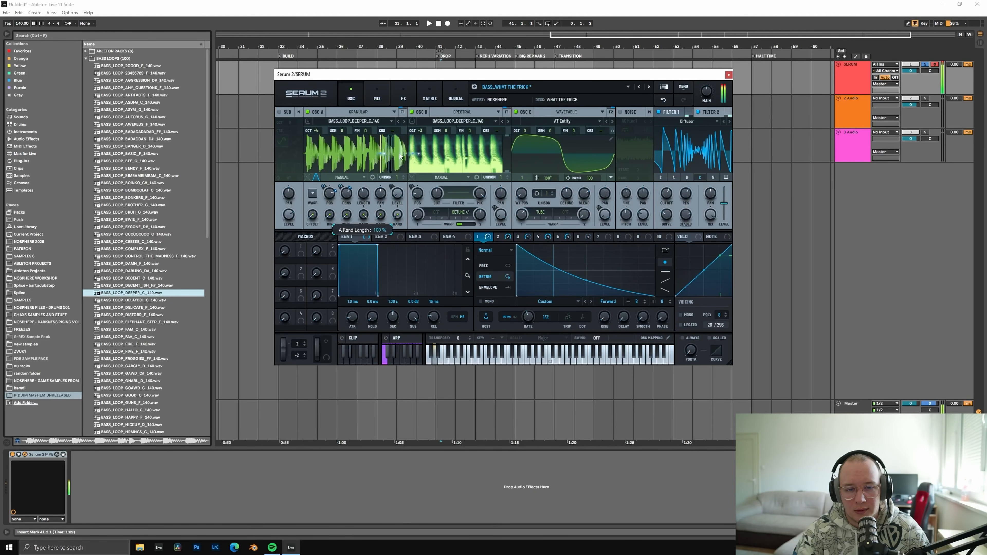